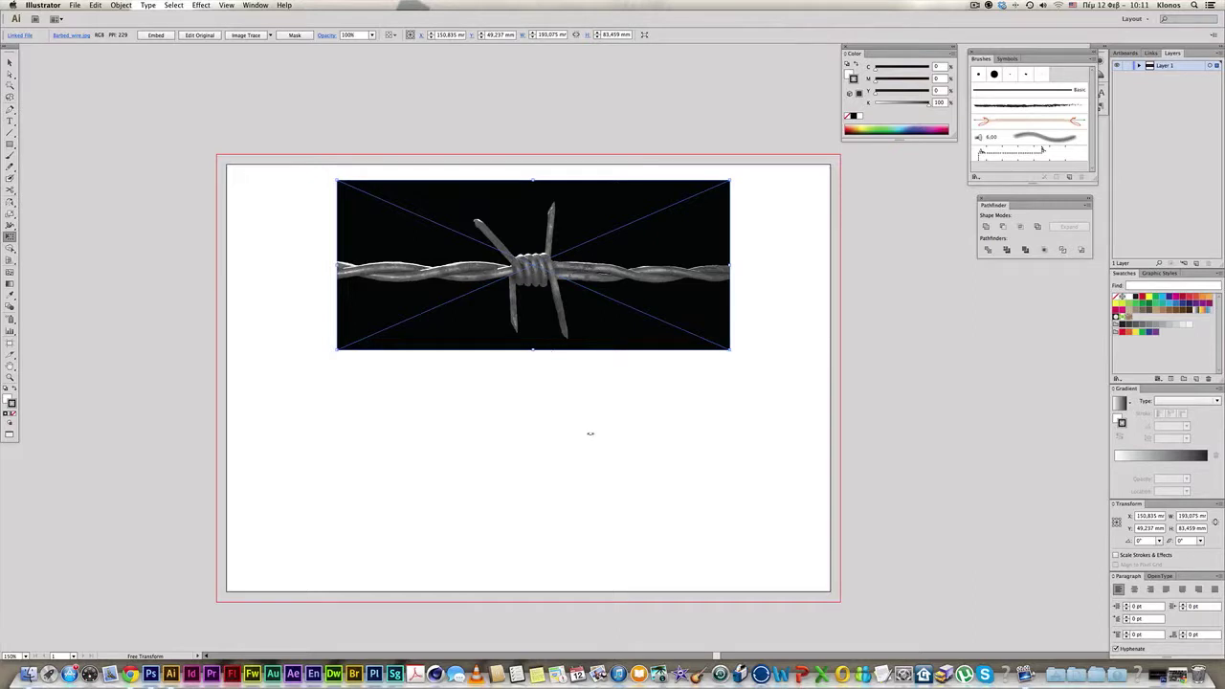
Select and then deselect the placed barbed-wire photo.
{"action": "key", "text": "v"}
{"action": "left_click", "coordinate": [415, 230]}
{"action": "left_click", "coordinate": [171, 227]}
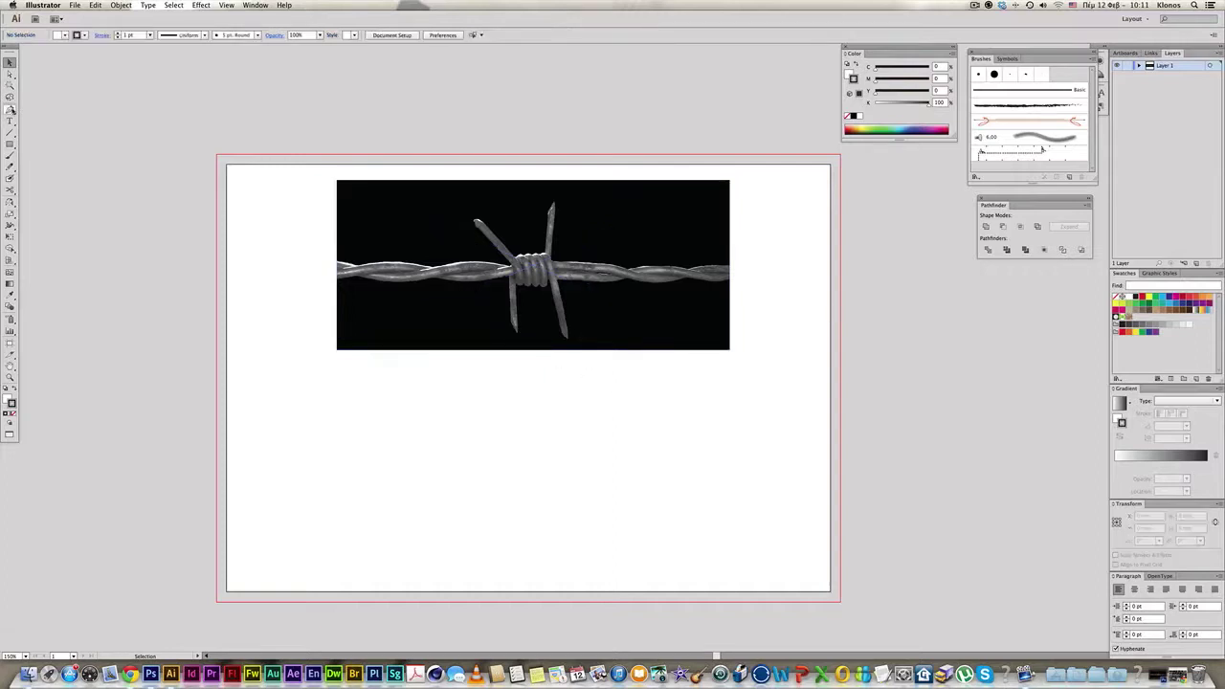
With the Pen tool active, set the fill to None and the stroke to 50% grey.
{"action": "left_click", "coordinate": [11, 110]}
{"action": "left_click", "coordinate": [13, 423]}
{"action": "left_click", "coordinate": [13, 416]}
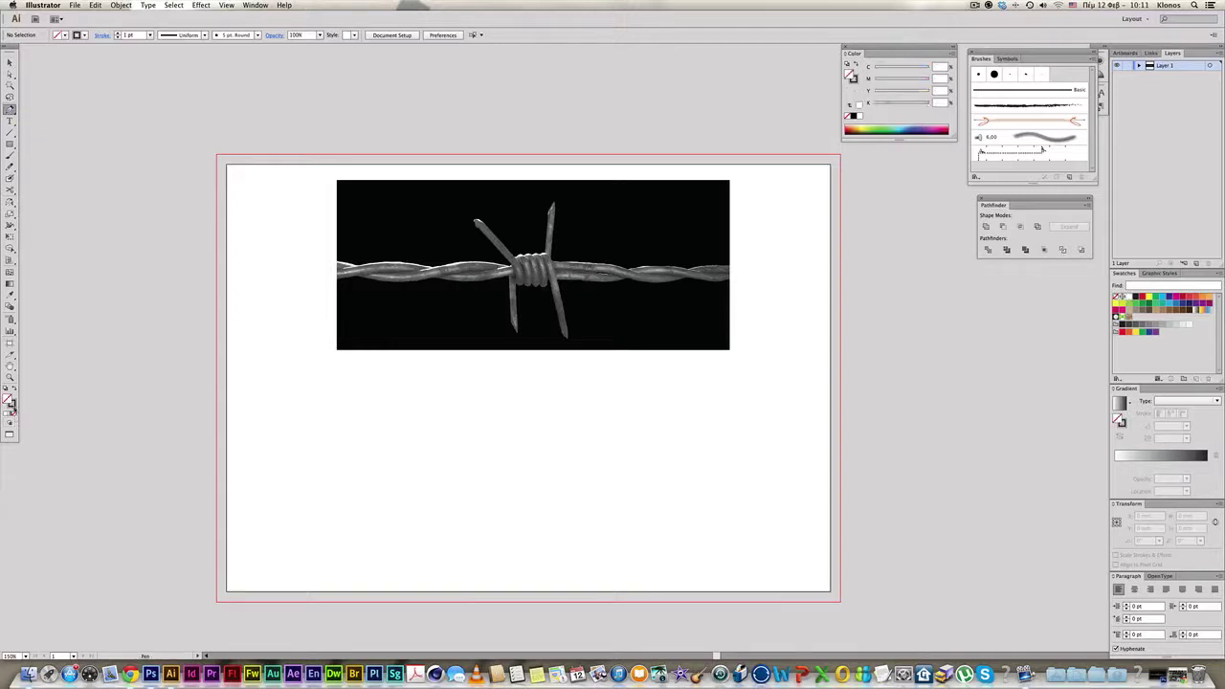
{"action": "left_click", "coordinate": [1154, 325]}
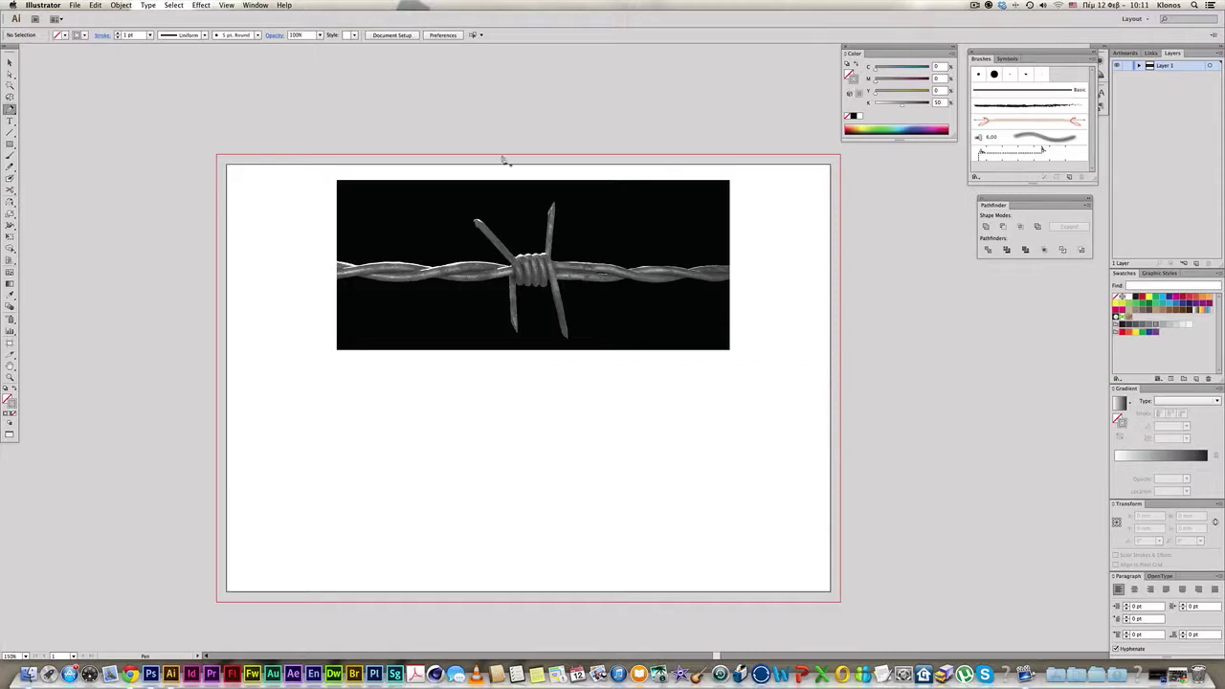
Zoom in on the wire and place two Pen anchors along its left end.
{"action": "left_click", "coordinate": [466, 260]}
{"action": "left_click_drag", "start_coordinate": [613, 346], "coordinate": [455, 283]}
{"action": "left_click", "coordinate": [453, 283]}
{"action": "scroll", "coordinate": [430, 278], "scroll_direction": "down", "scroll_amount": 3}
{"action": "left_click", "coordinate": [179, 294]}
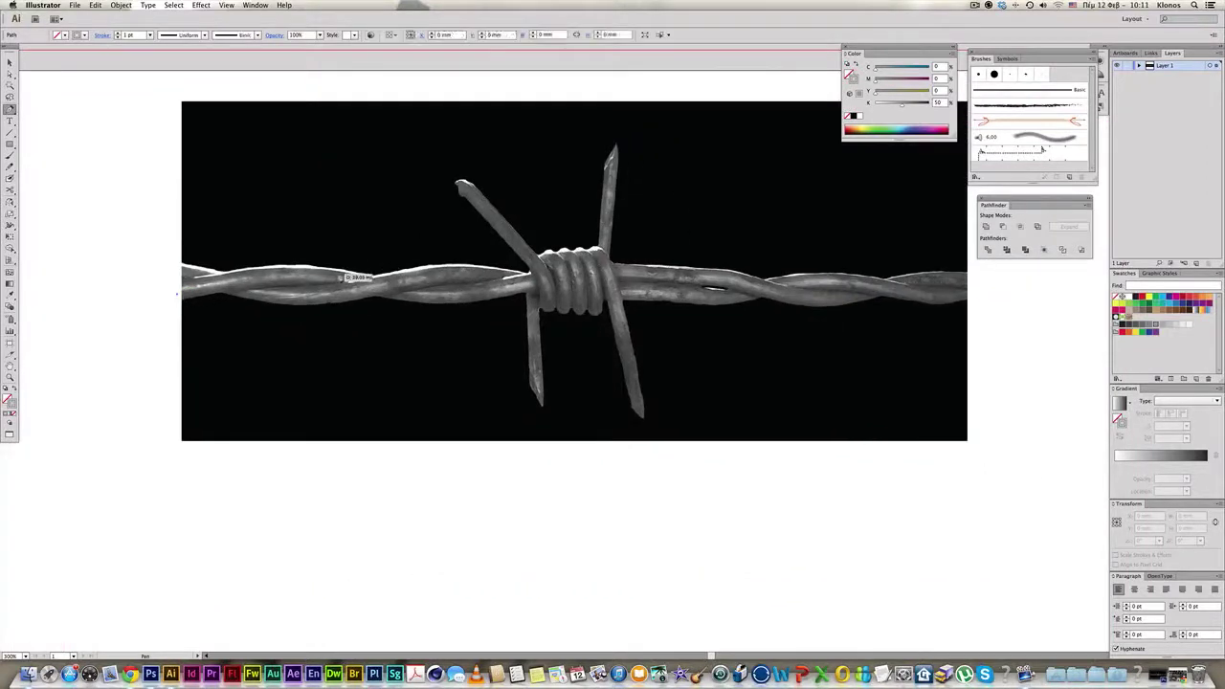
{"action": "left_click", "coordinate": [337, 275]}
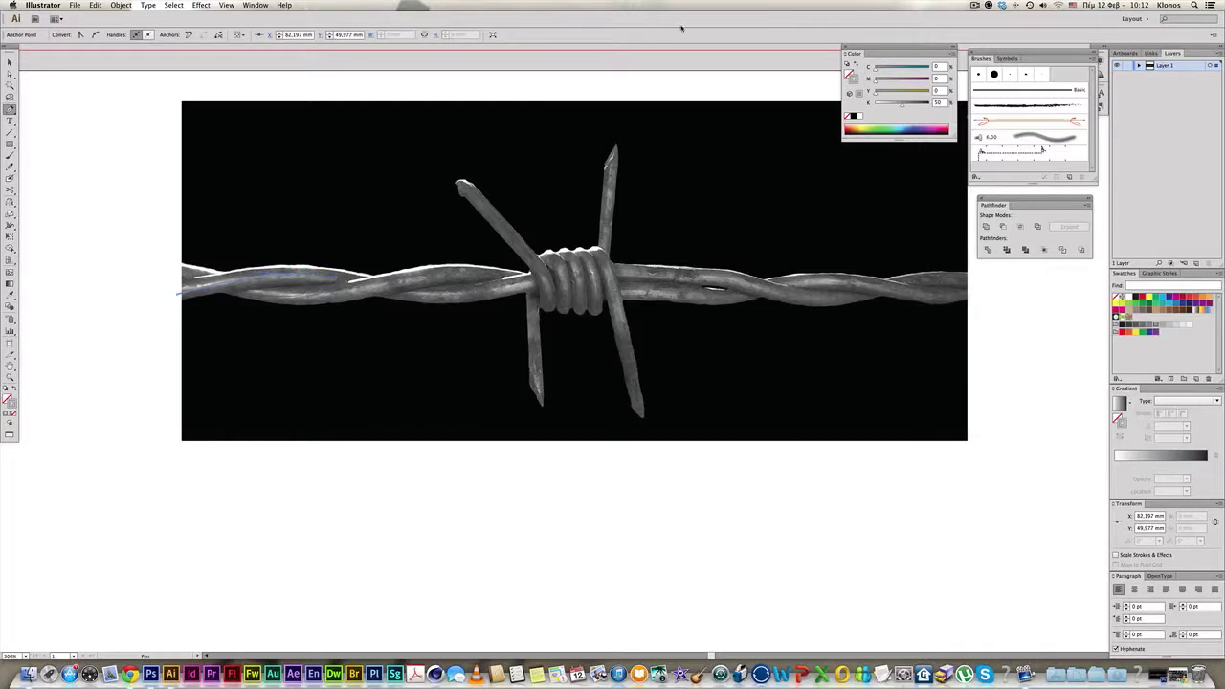
Set the stroke to 12 pt weight with Round Cap and Round Join.
{"action": "left_click", "coordinate": [256, 5]}
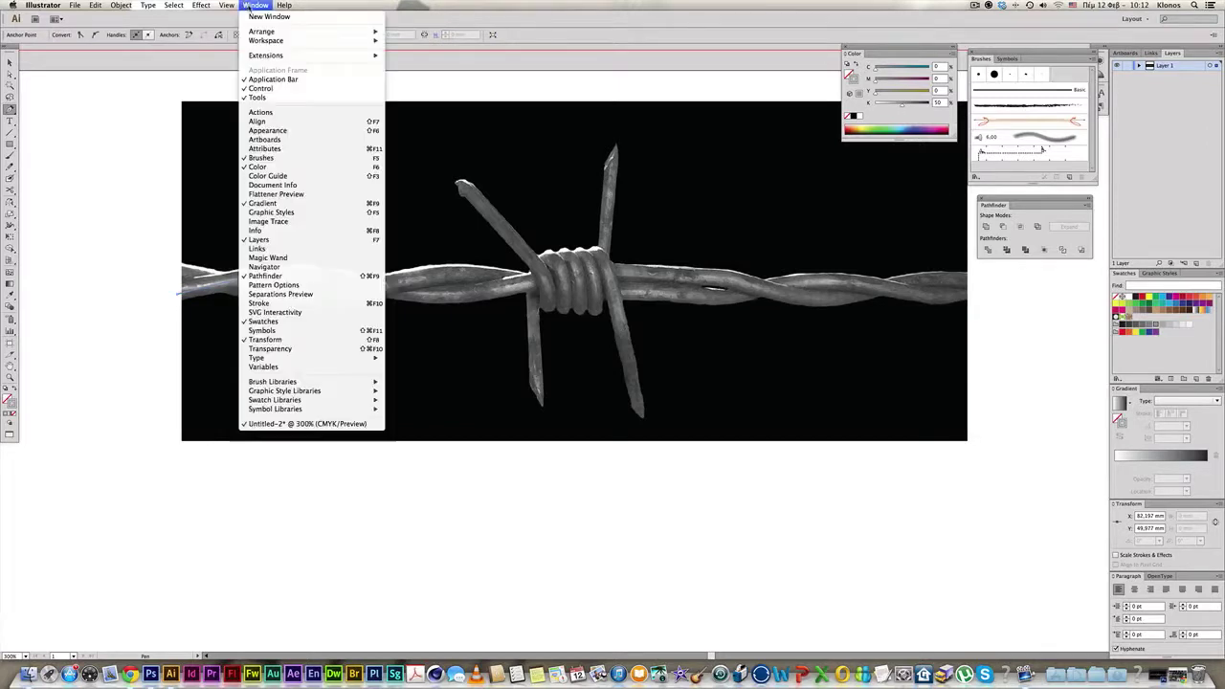
{"action": "left_click", "coordinate": [353, 303]}
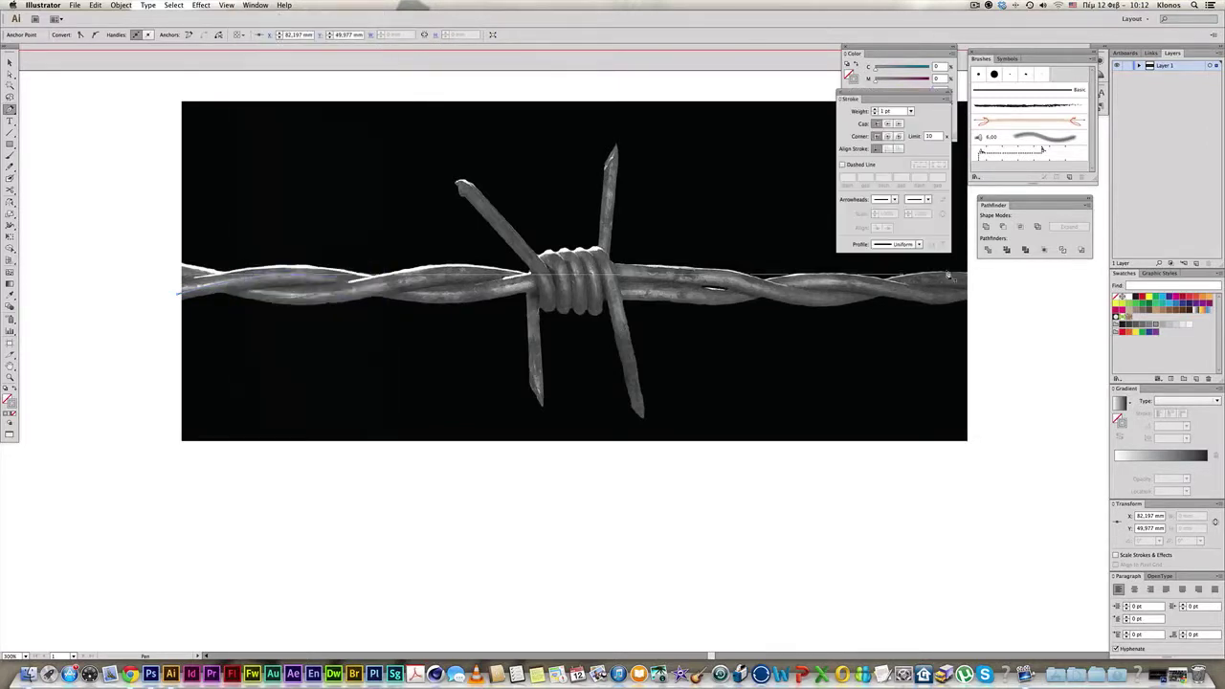
{"action": "type", "text": "12"}
{"action": "key", "text": "Return"}
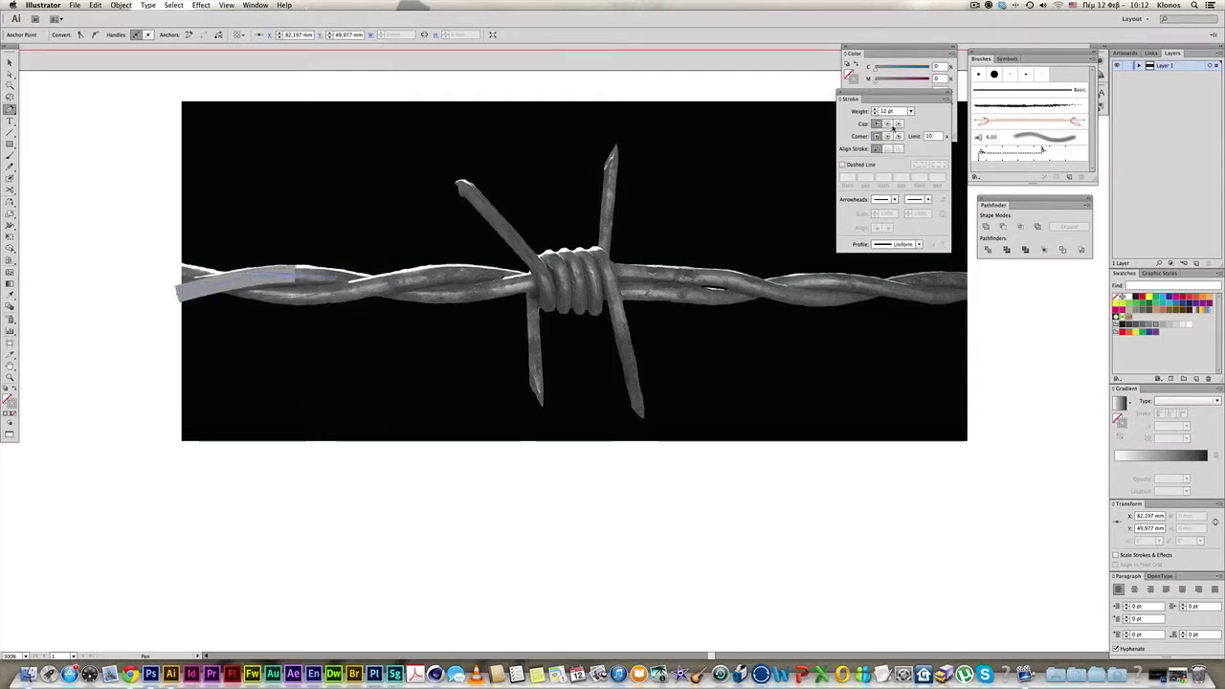
{"action": "left_click", "coordinate": [888, 123]}
{"action": "left_click", "coordinate": [887, 136]}
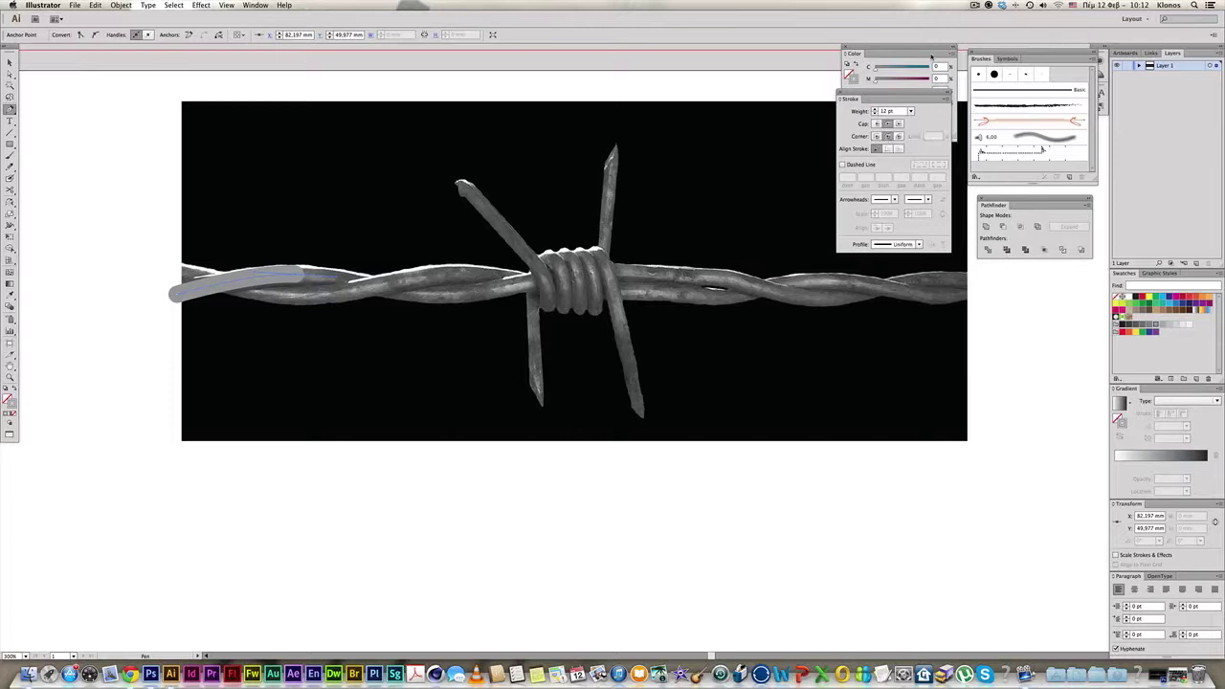
{"action": "left_click", "coordinate": [839, 93]}
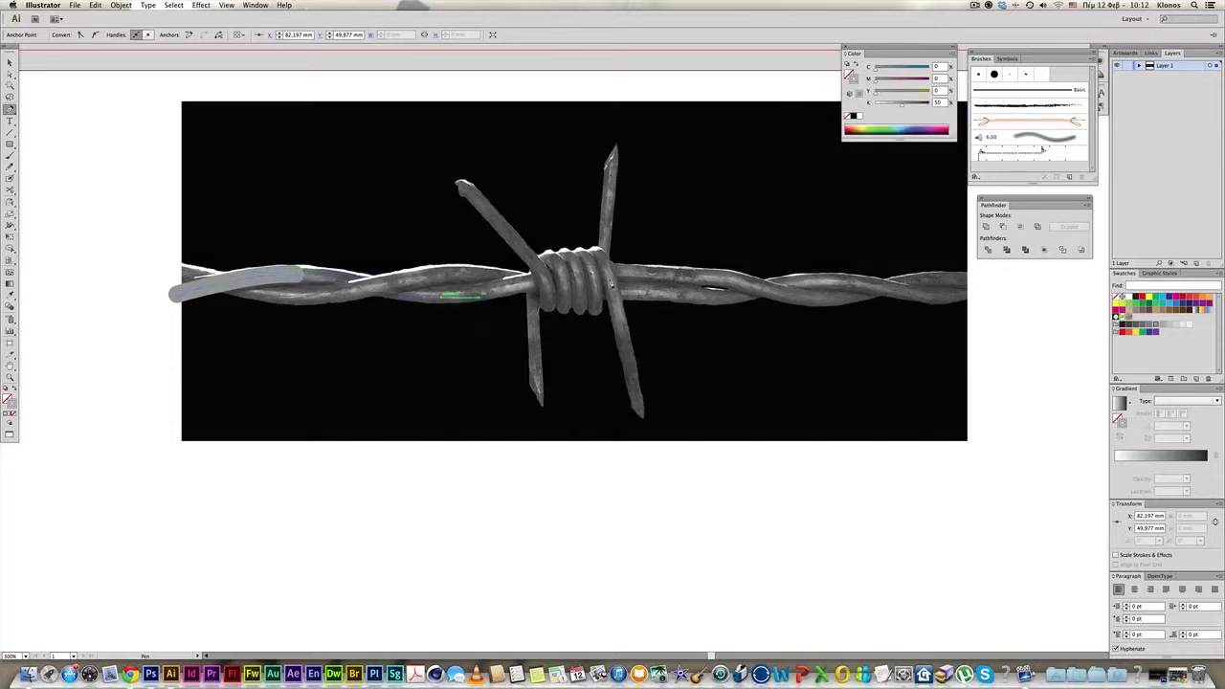
Curve the first strand's path across to the wire's right end.
{"action": "left_click_drag", "start_coordinate": [636, 269], "coordinate": [747, 284]}
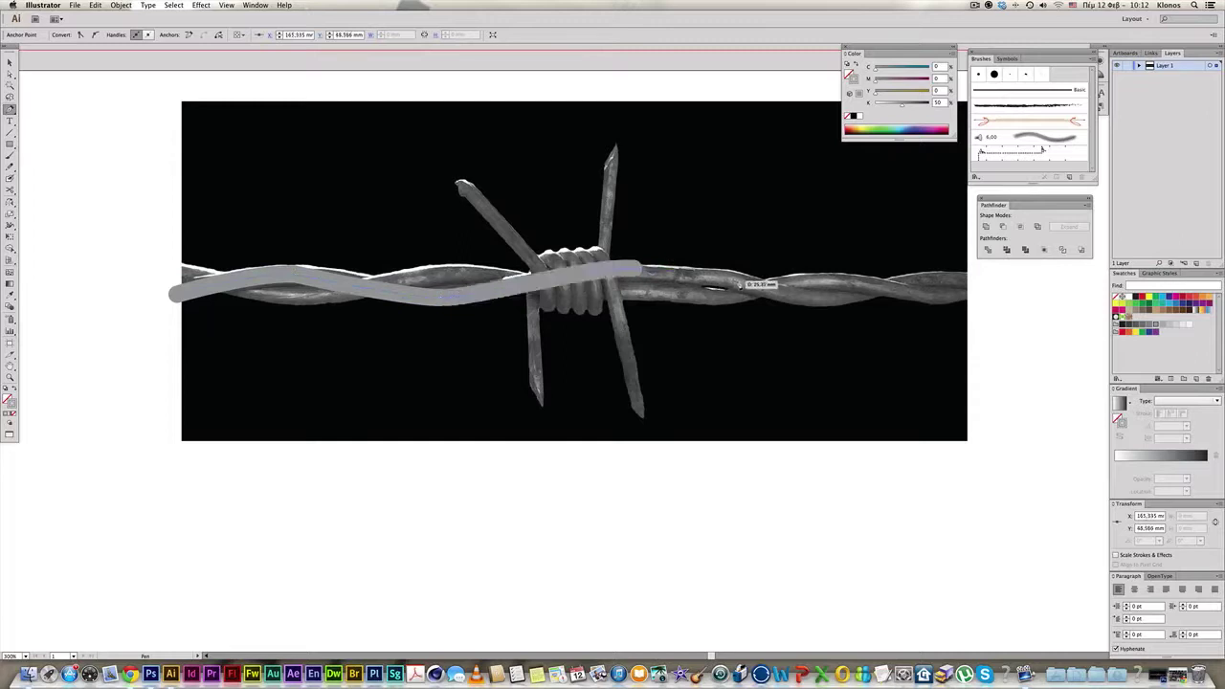
{"action": "left_click_drag", "start_coordinate": [841, 304], "coordinate": [926, 284]}
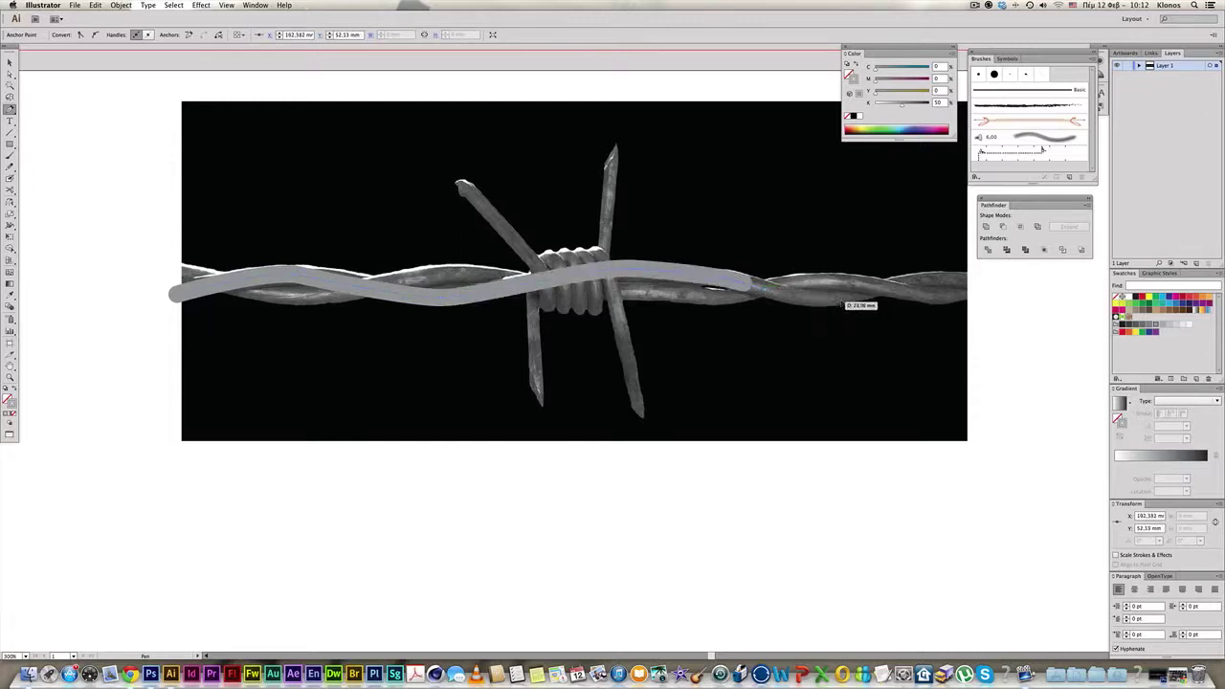
{"action": "left_click", "coordinate": [971, 280]}
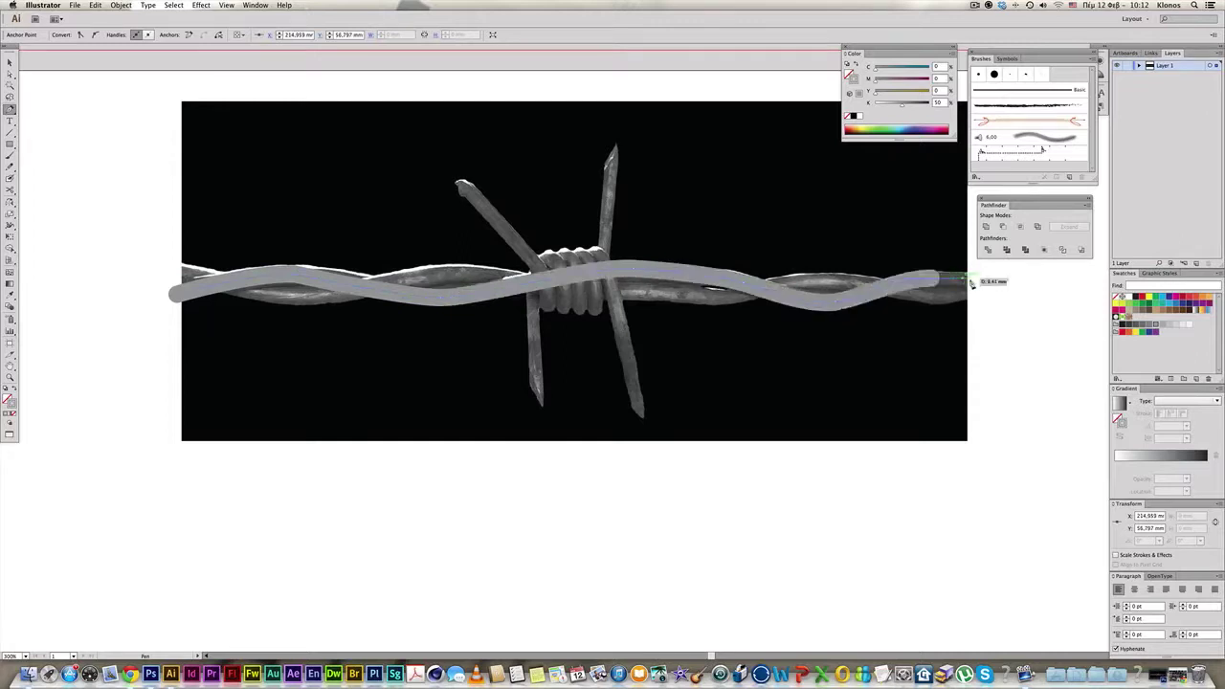
{"action": "left_click", "coordinate": [963, 297], "text": "ctrl"}
Trace the second strand from right to left, then begin a path over the upper-left barb.
{"action": "left_click", "coordinate": [963, 295]}
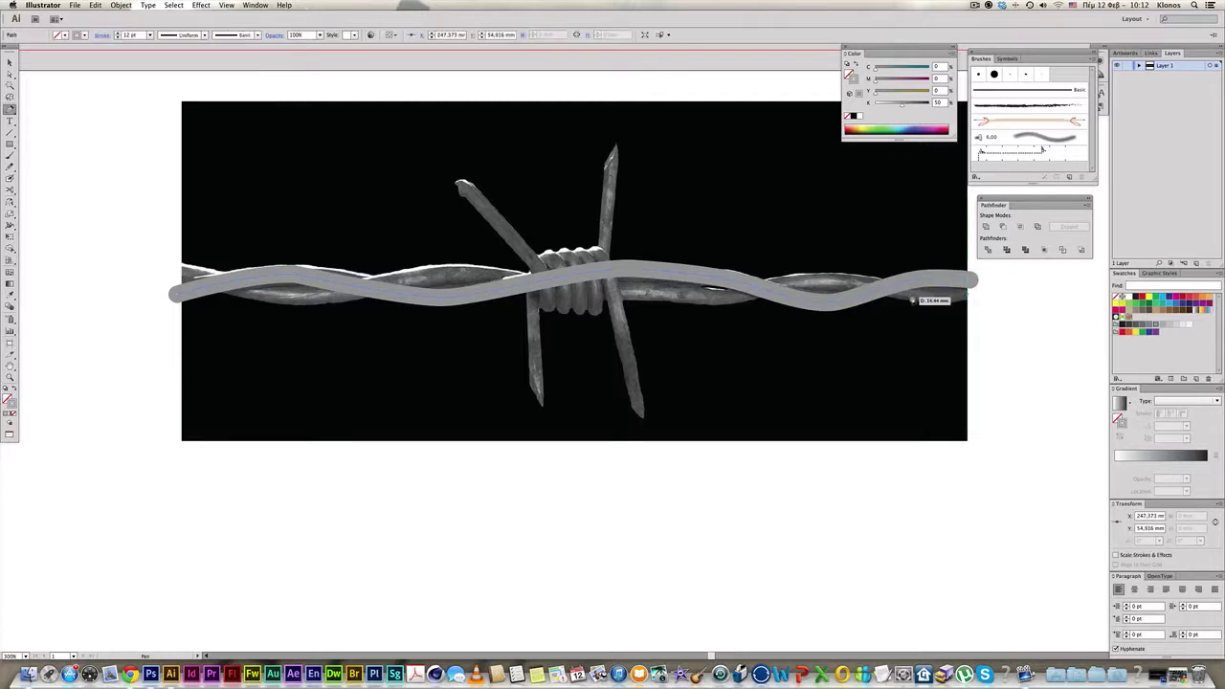
{"action": "mouse_move", "coordinate": [884, 292]}
{"action": "left_mouse_down"}
{"action": "mouse_move", "coordinate": [699, 304]}
{"action": "mouse_move", "coordinate": [436, 273]}
{"action": "left_mouse_up"}
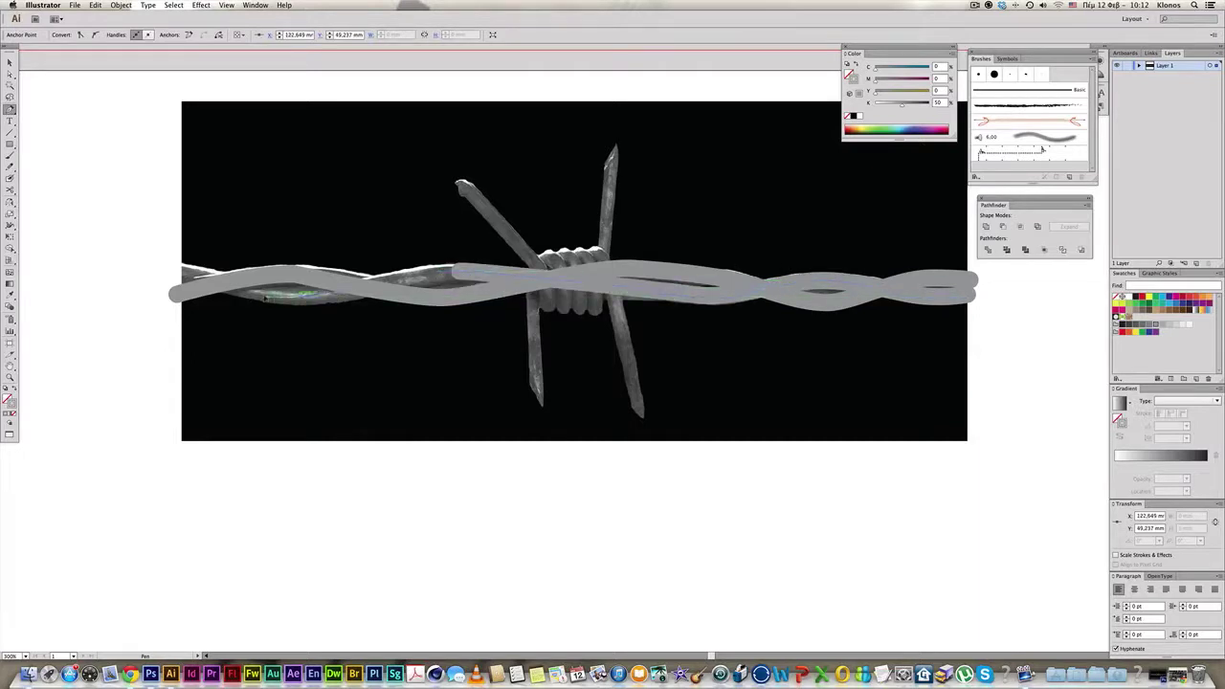
{"action": "left_click_drag", "start_coordinate": [174, 271], "coordinate": [153, 268]}
{"action": "left_click", "coordinate": [513, 555], "text": "super"}
{"action": "left_click", "coordinate": [459, 186]}
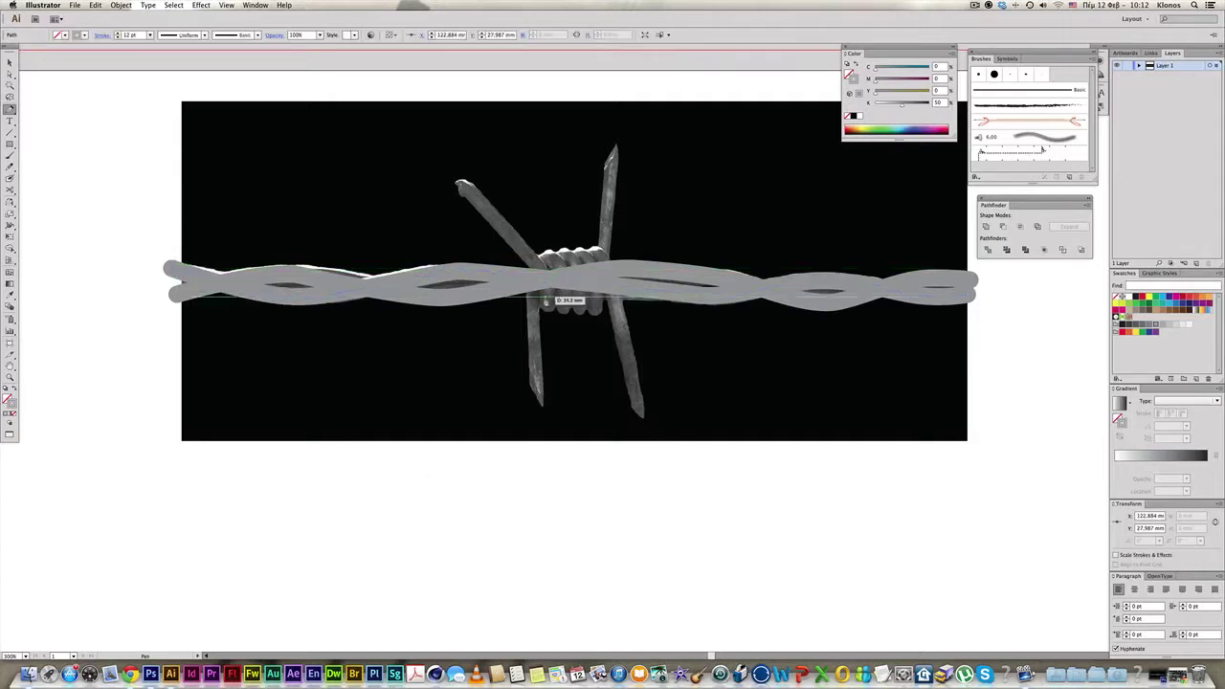
{"action": "left_click", "coordinate": [541, 306]}
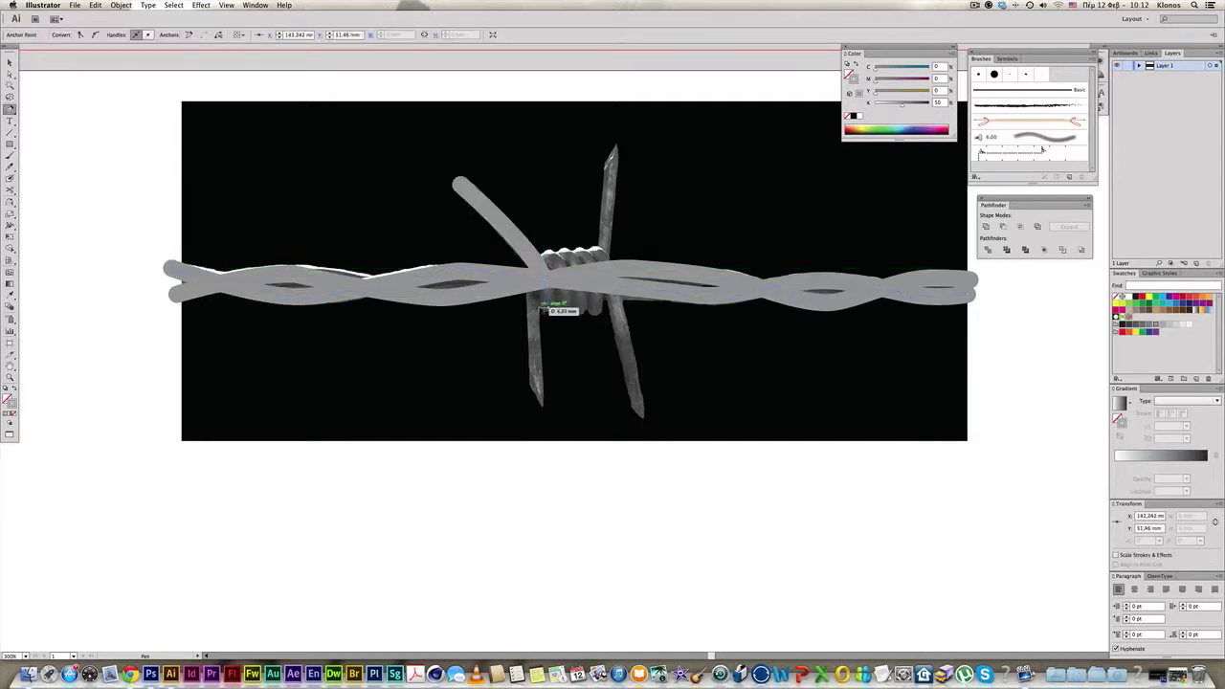
Finish the upper-left barb and draw three loops of the central coil.
{"action": "left_click", "coordinate": [560, 483], "text": "super"}
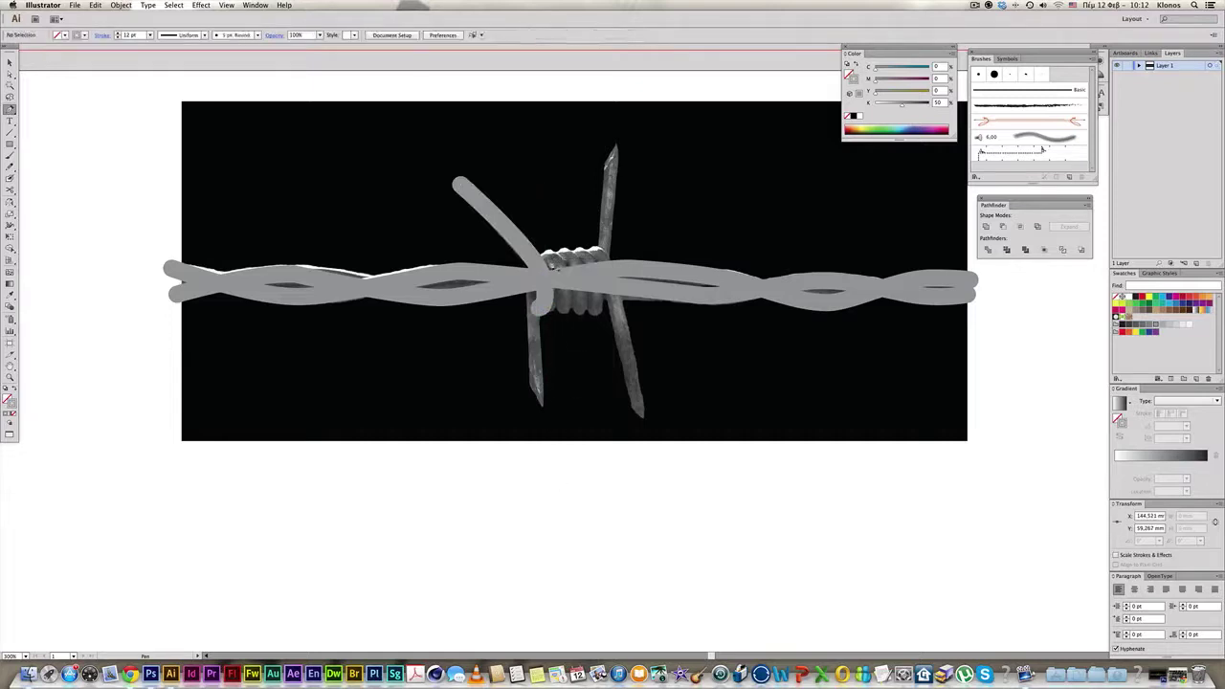
{"action": "left_click", "coordinate": [545, 262]}
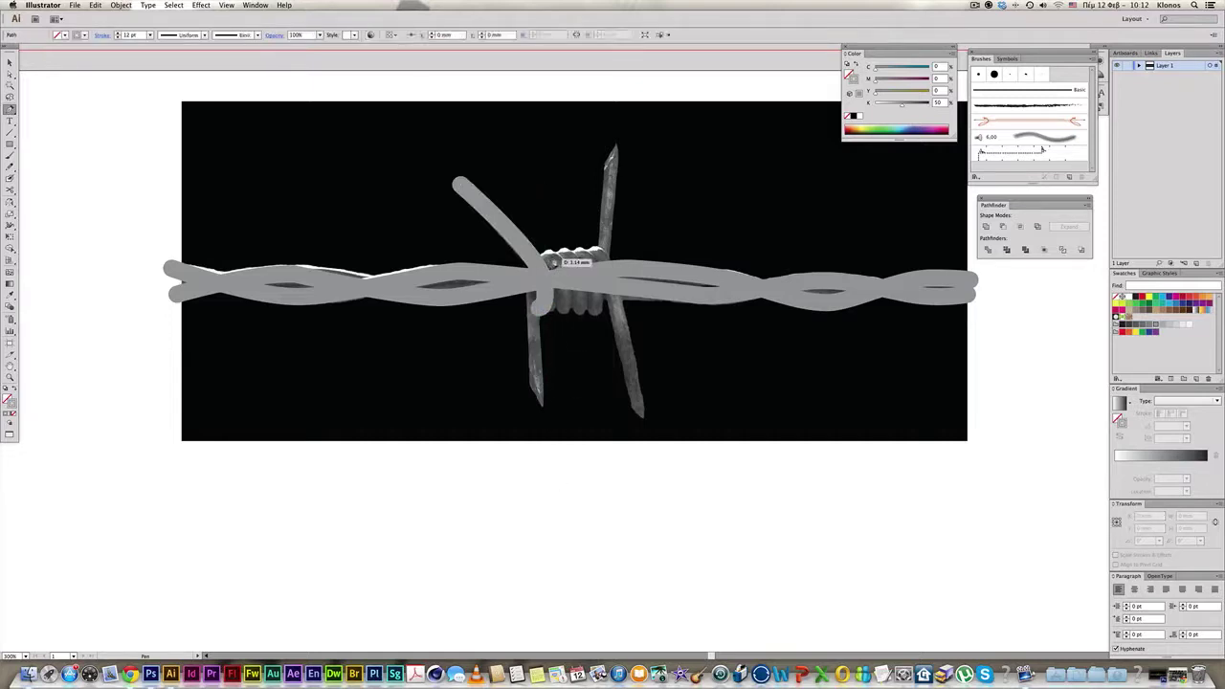
{"action": "left_click", "coordinate": [555, 318]}
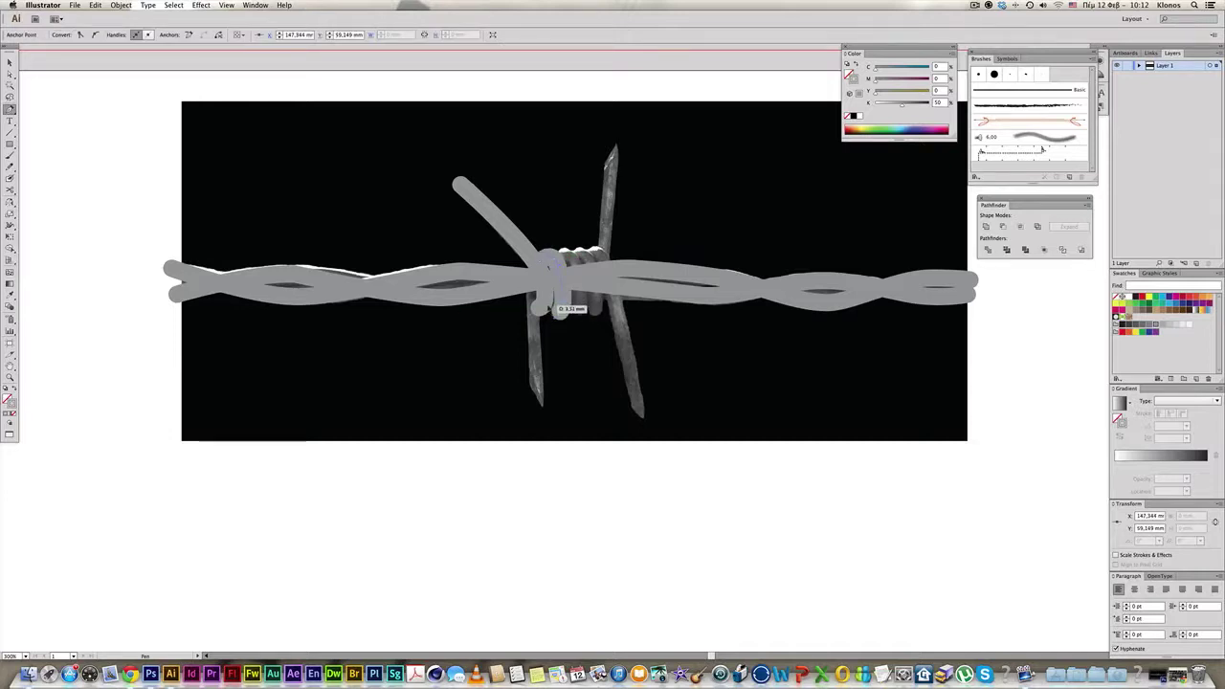
{"action": "key", "text": "ctrl+shift+a"}
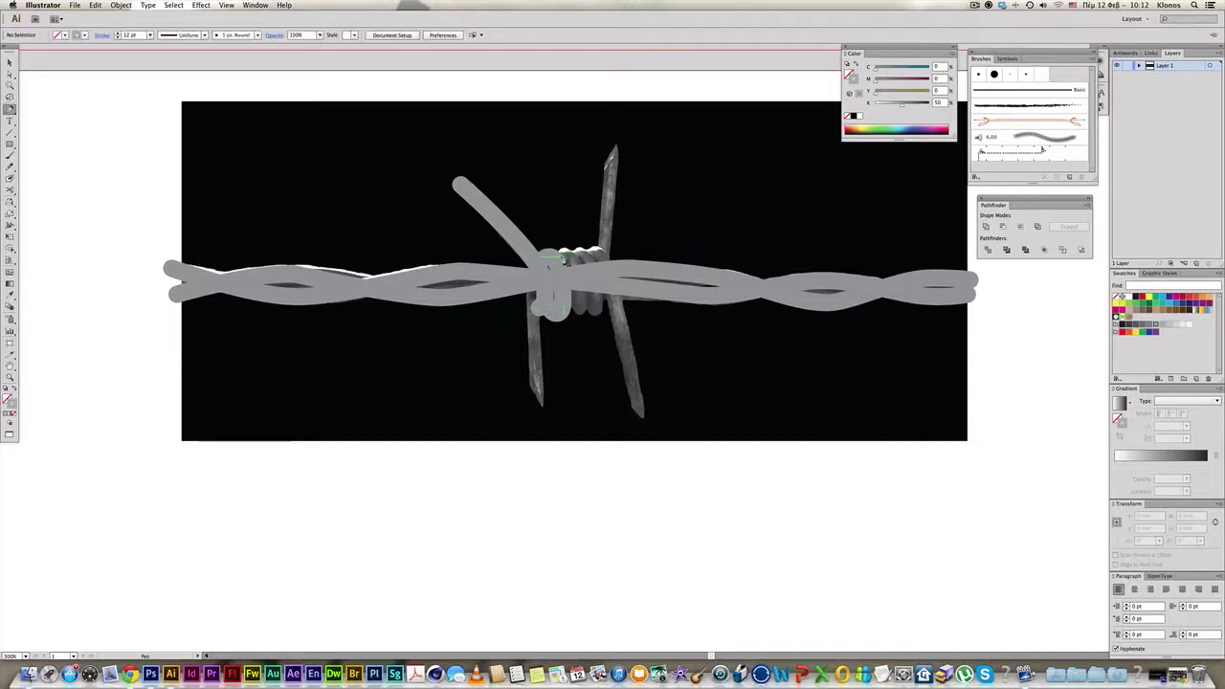
{"action": "left_click", "coordinate": [572, 256]}
{"action": "left_click_drag", "start_coordinate": [571, 309], "coordinate": [551, 311]}
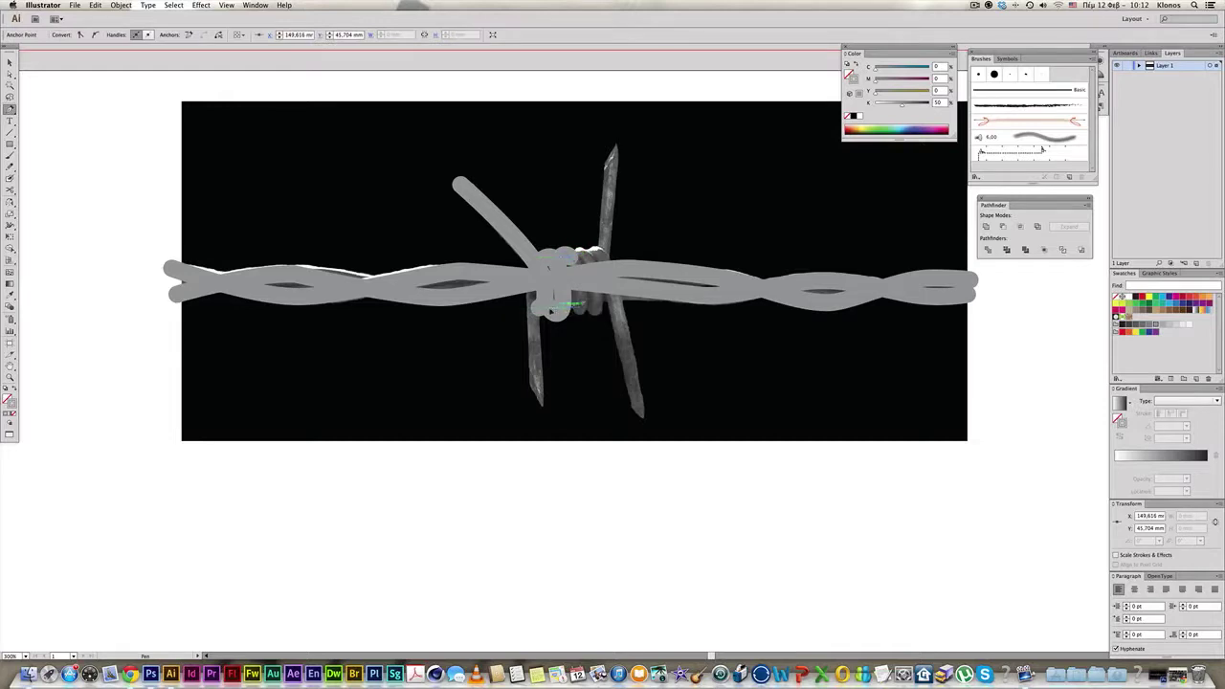
{"action": "left_click", "coordinate": [551, 311]}
{"action": "key", "text": "ctrl+shift+a"}
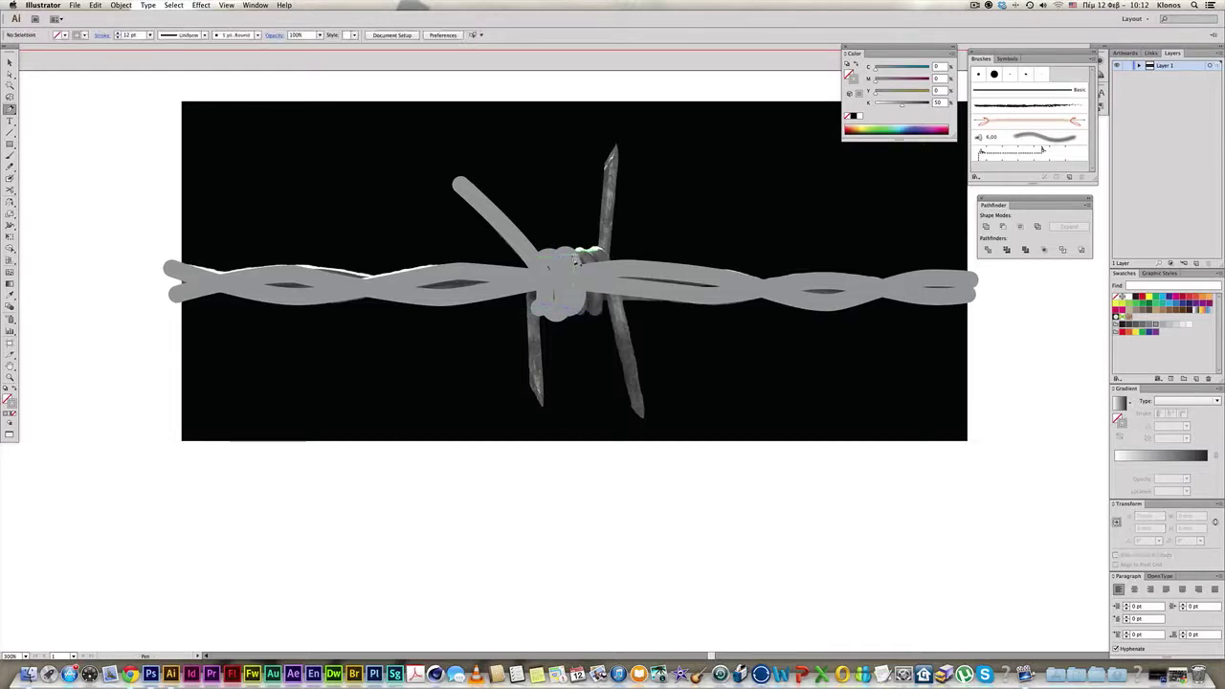
{"action": "left_click", "coordinate": [591, 253]}
{"action": "left_click", "coordinate": [584, 316]}
{"action": "key", "text": "ctrl+shift+a"}
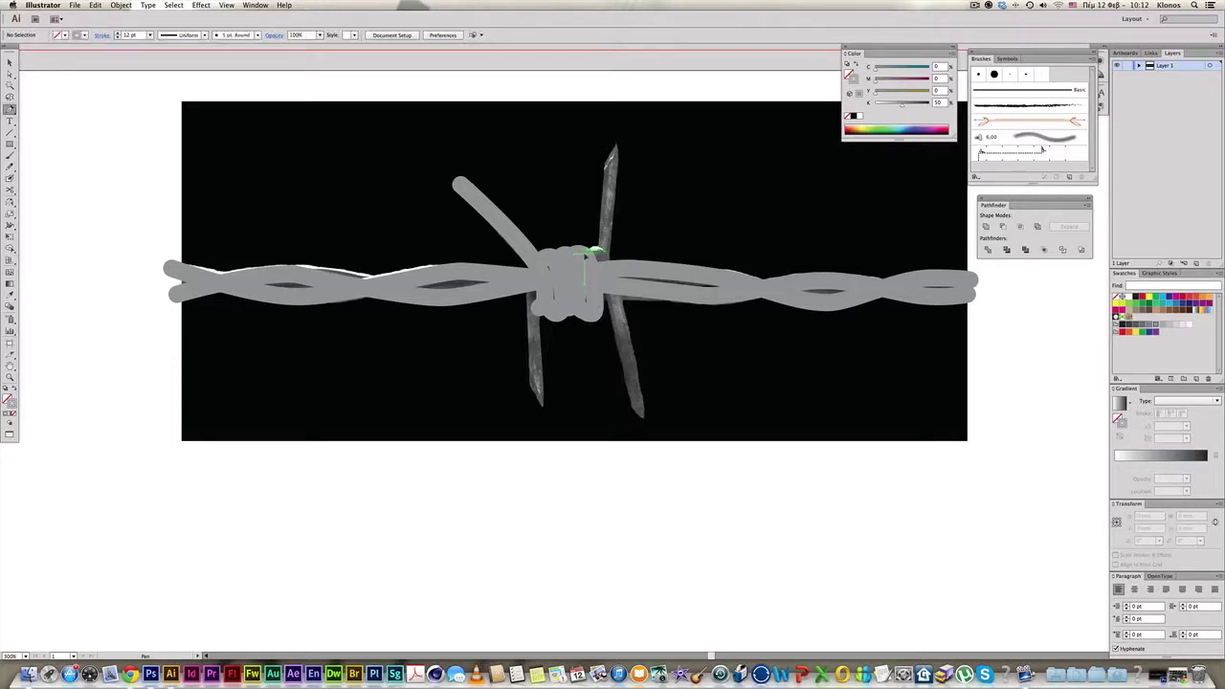
Trace the lower-right, upper and lower-left barbs out from the coil.
{"action": "left_click", "coordinate": [601, 256]}
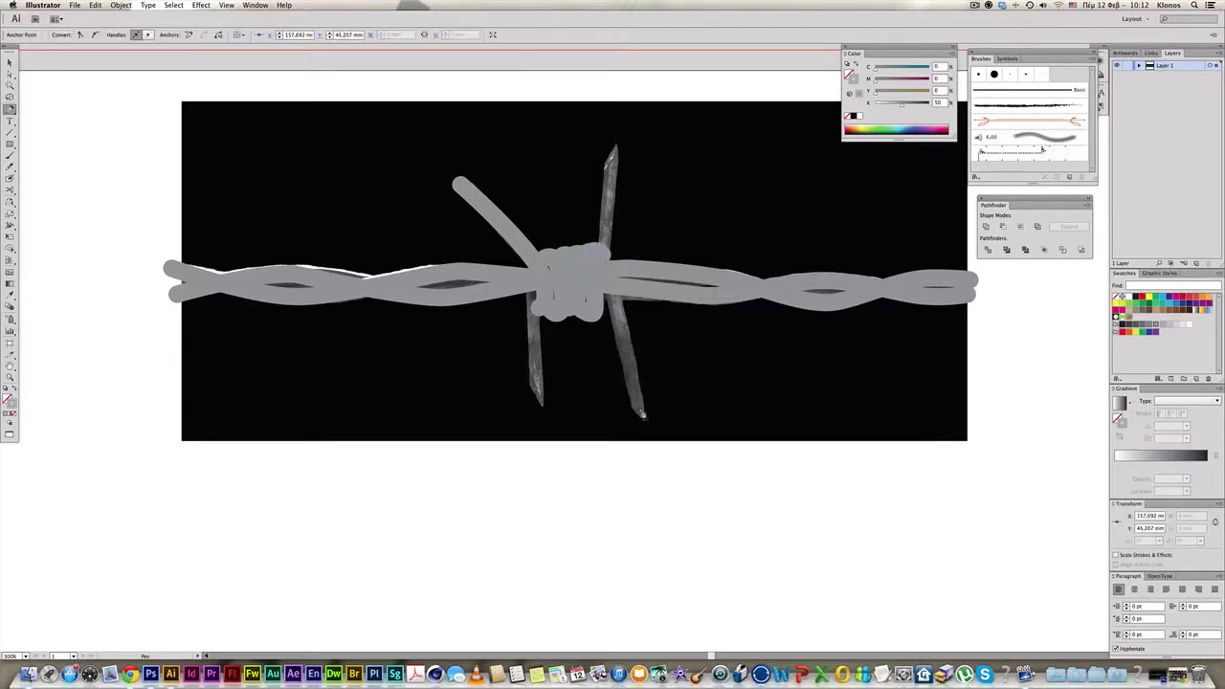
{"action": "left_click", "coordinate": [642, 414]}
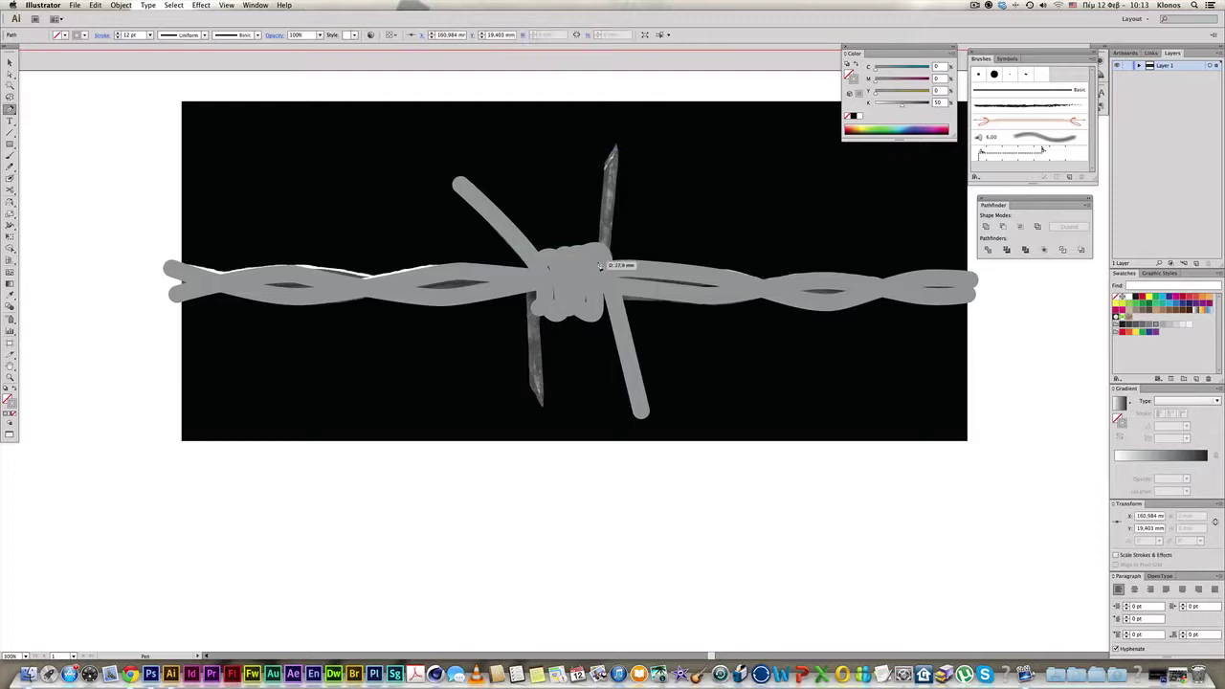
{"action": "left_click", "coordinate": [600, 265]}
{"action": "key", "text": "ctrl+shift+a"}
{"action": "left_click", "coordinate": [541, 400]}
{"action": "left_click", "coordinate": [542, 279]}
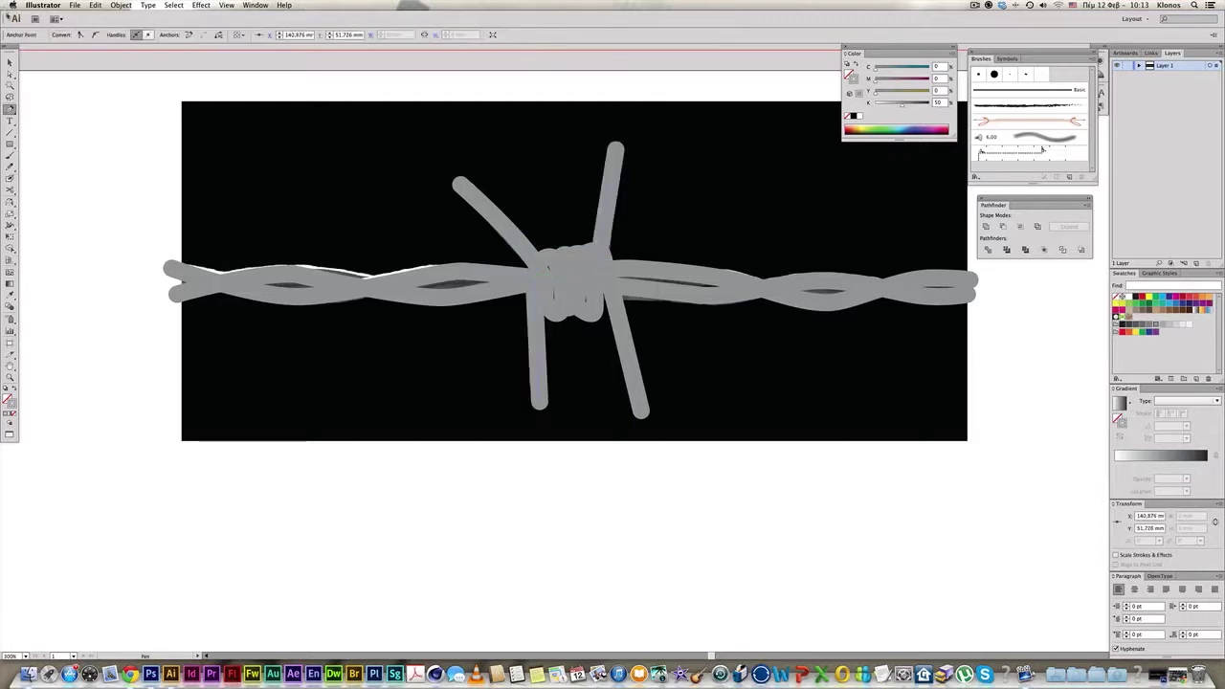
Select all the traced wire strokes with the Selection tool.
{"action": "left_click", "coordinate": [9, 62]}
{"action": "left_click", "coordinate": [410, 236]}
{"action": "key", "text": "ctrl+j"}
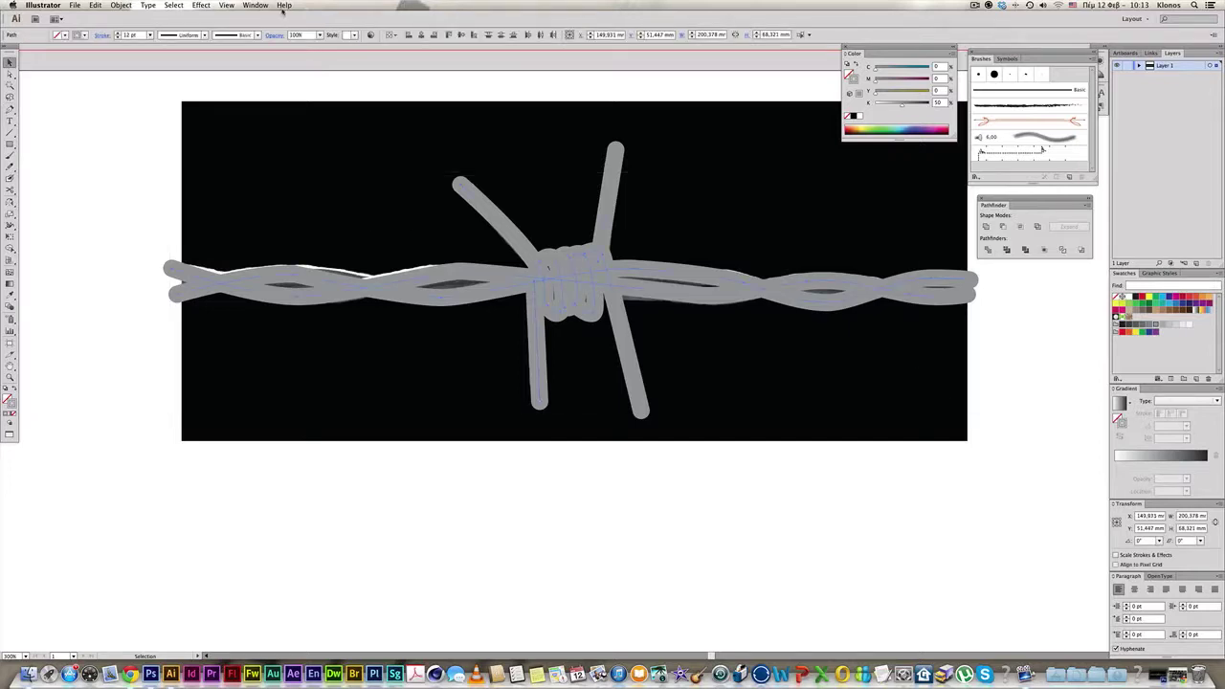
Dock the Stroke panel with the other panels and set the wire stroke weight to 11 pt.
{"action": "left_click", "coordinate": [256, 4]}
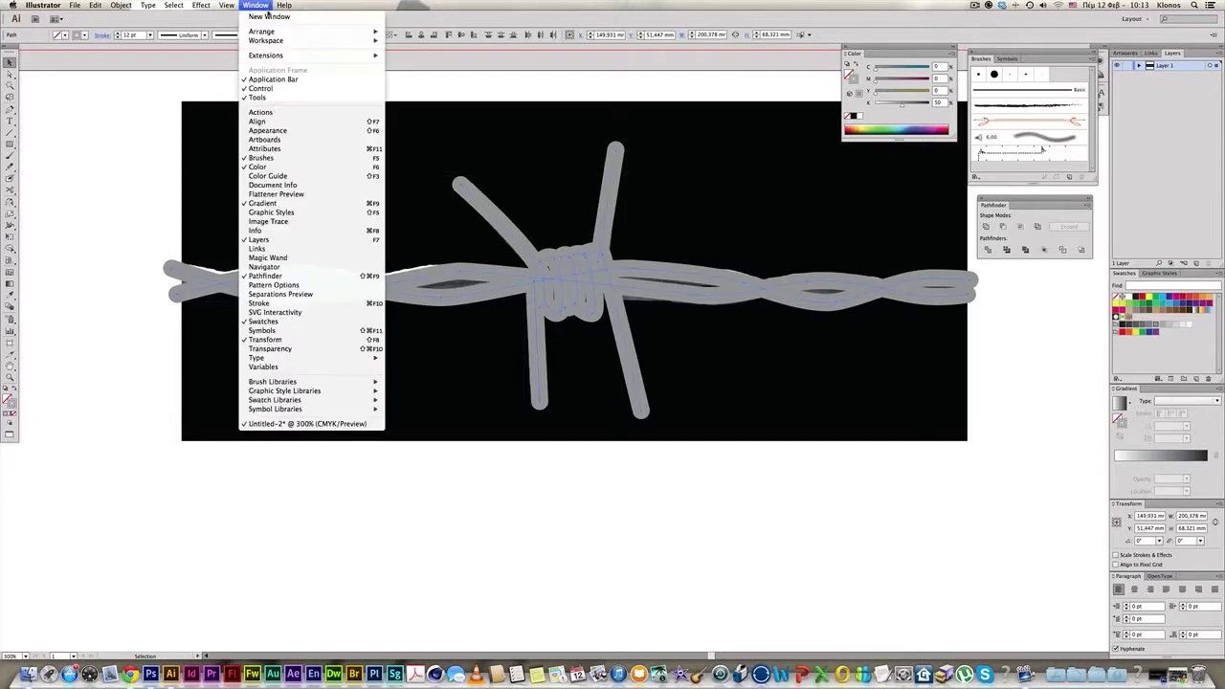
{"action": "left_click", "coordinate": [325, 302]}
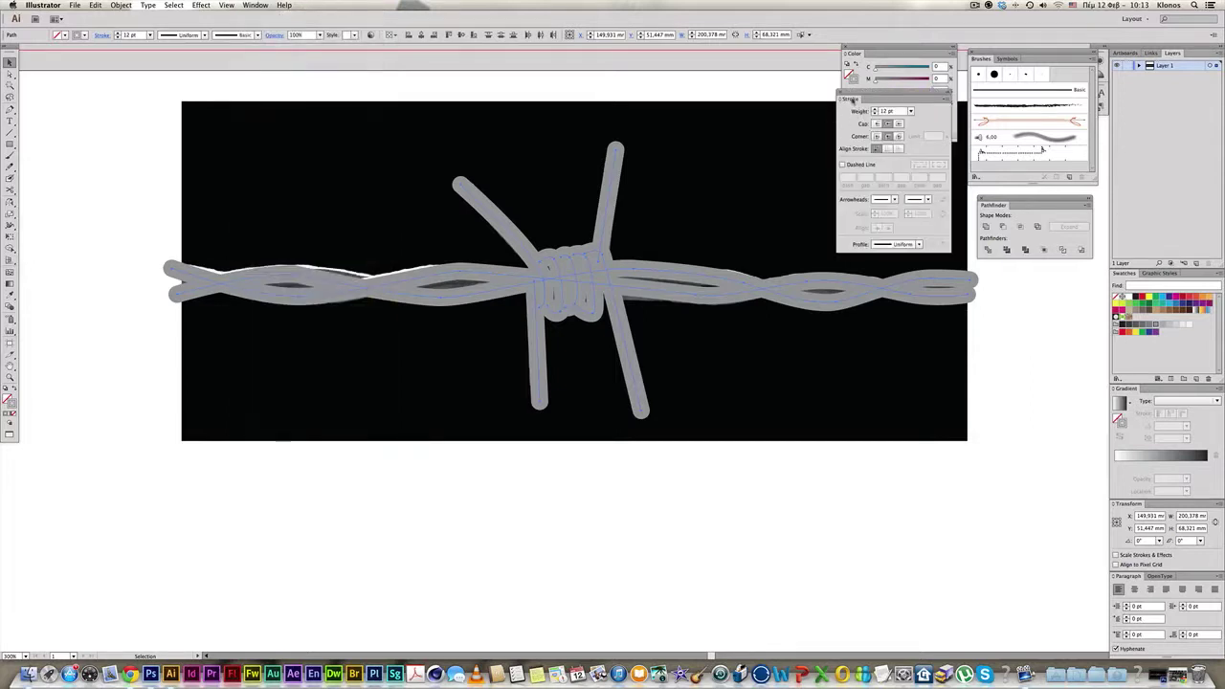
{"action": "mouse_move", "coordinate": [851, 100]}
{"action": "left_mouse_down"}
{"action": "mouse_move", "coordinate": [968, 239]}
{"action": "mouse_move", "coordinate": [1016, 270]}
{"action": "left_mouse_up"}
{"action": "left_click", "coordinate": [1035, 284]}
{"action": "left_click", "coordinate": [1034, 284]}
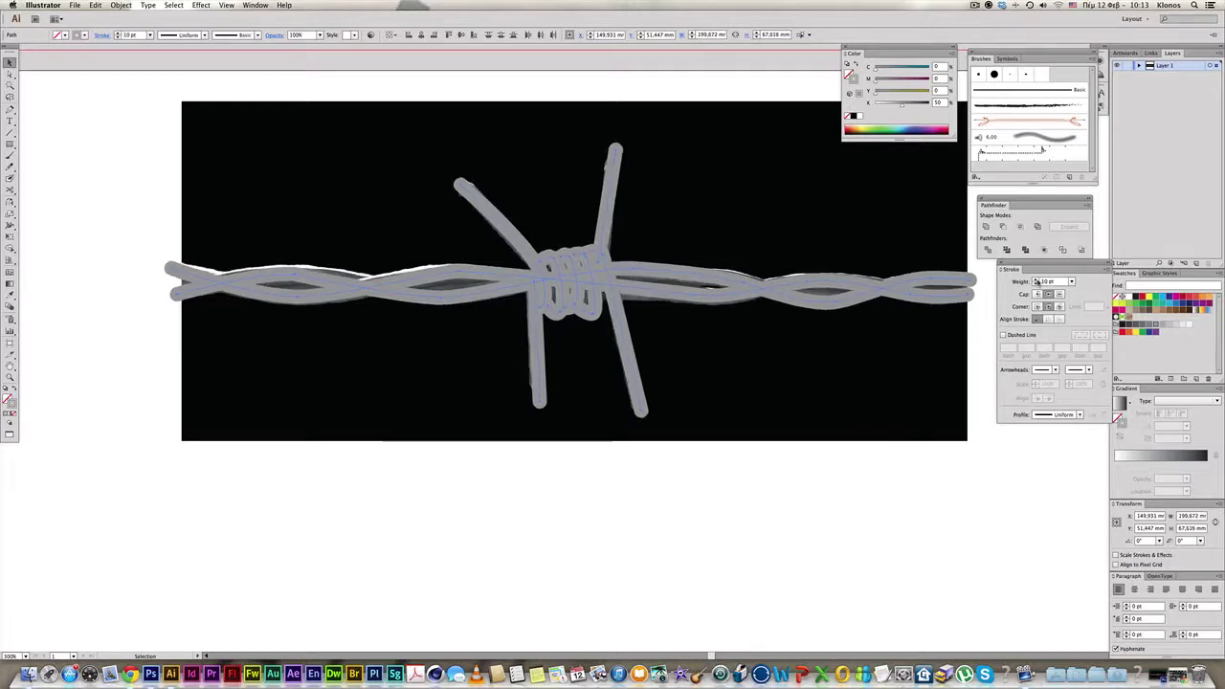
{"action": "left_click", "coordinate": [1035, 279]}
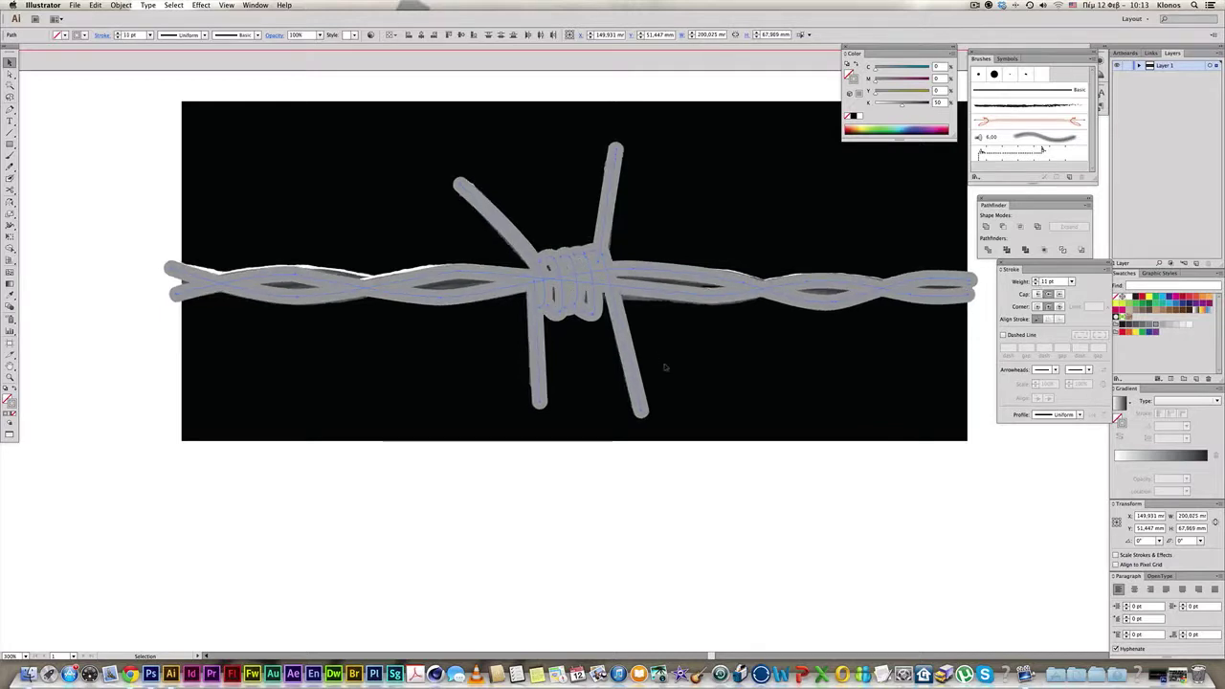
{"action": "left_click", "coordinate": [77, 4]}
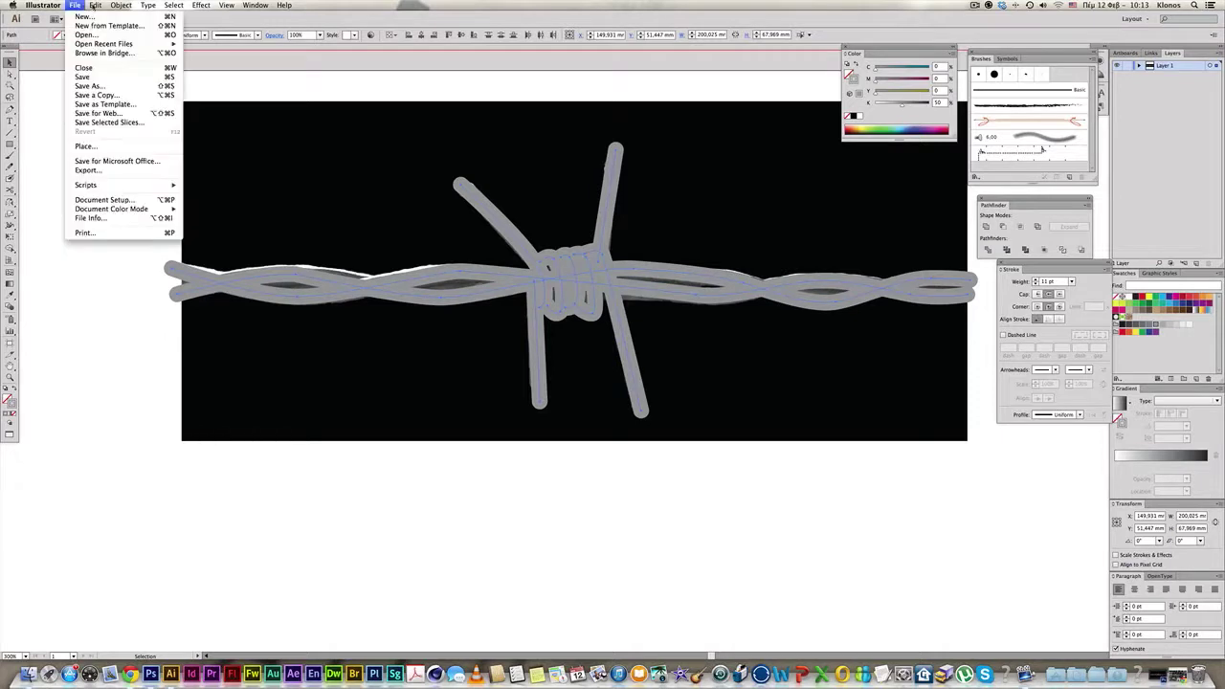
Marquee-select the whole wire and expand its fill and stroke into shapes.
{"action": "left_click", "coordinate": [84, 315]}
{"action": "left_click_drag", "start_coordinate": [119, 124], "coordinate": [984, 442]}
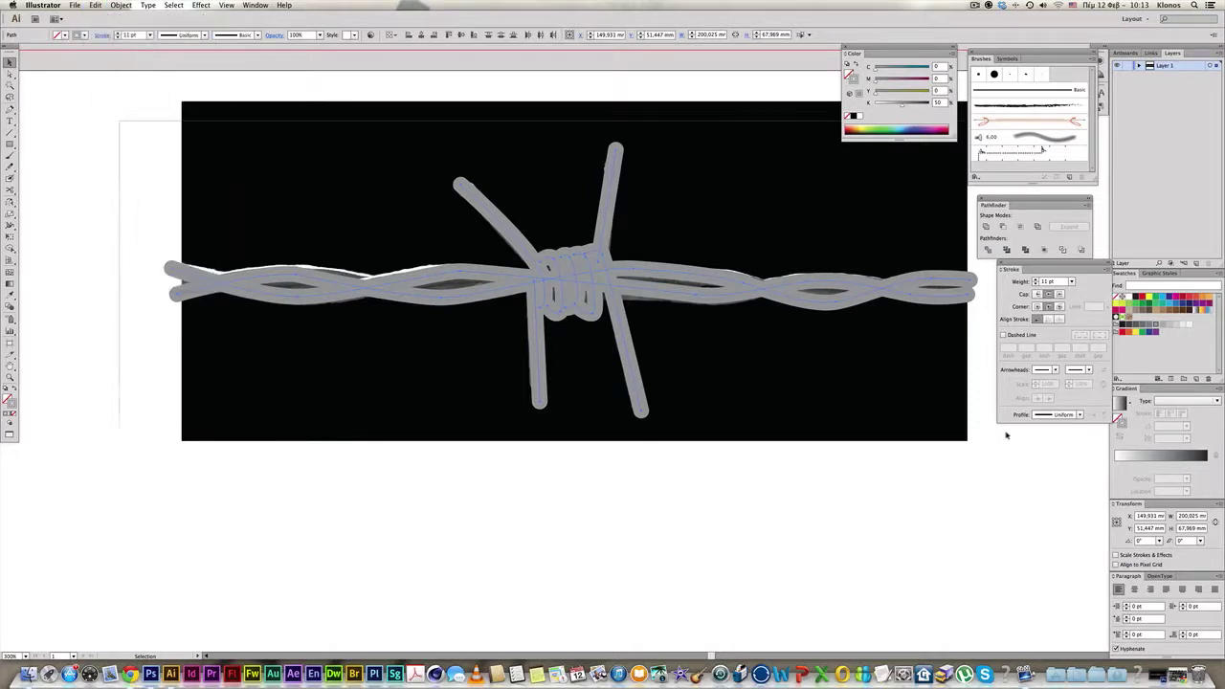
{"action": "left_click", "coordinate": [120, 4]}
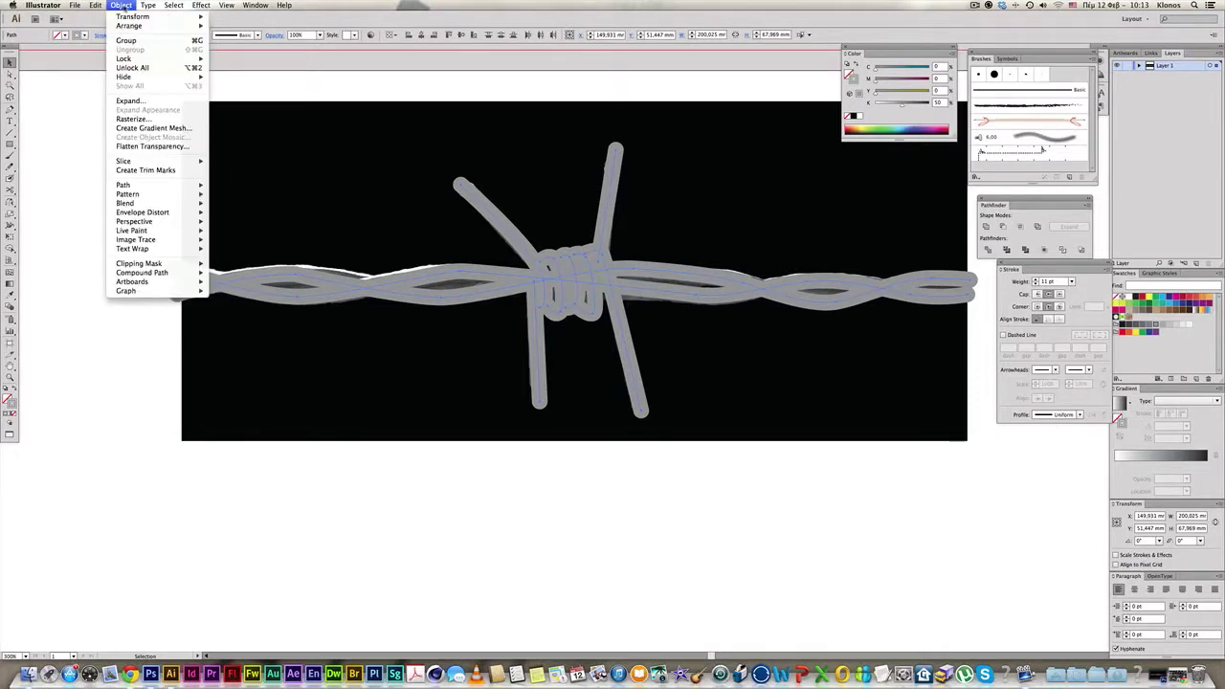
{"action": "left_click", "coordinate": [130, 100]}
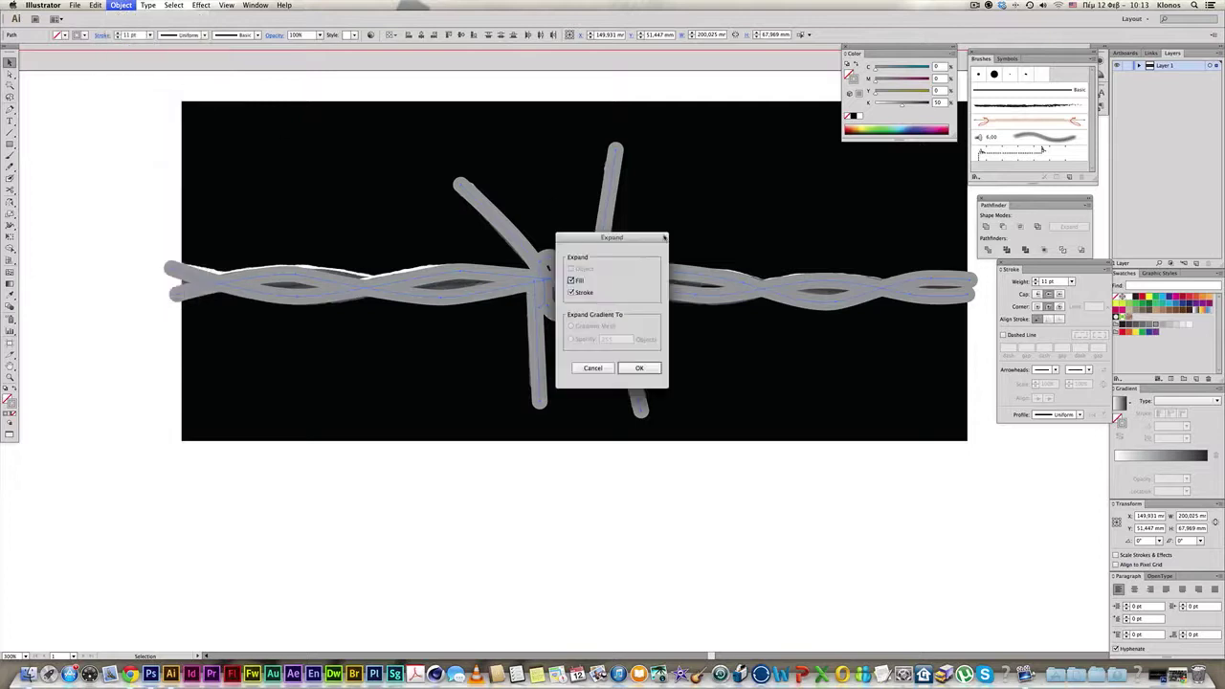
{"action": "left_click", "coordinate": [642, 370]}
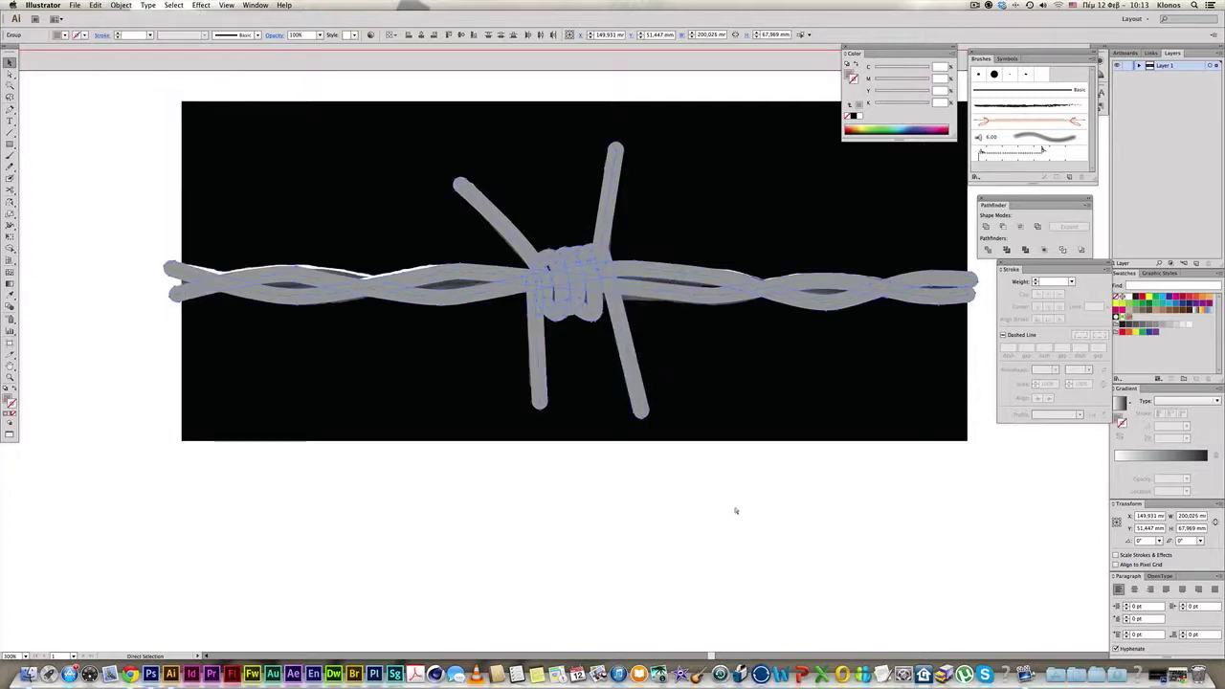
Check the expanded paths in Outline view, then return to Preview.
{"action": "key", "text": "ctrl+y"}
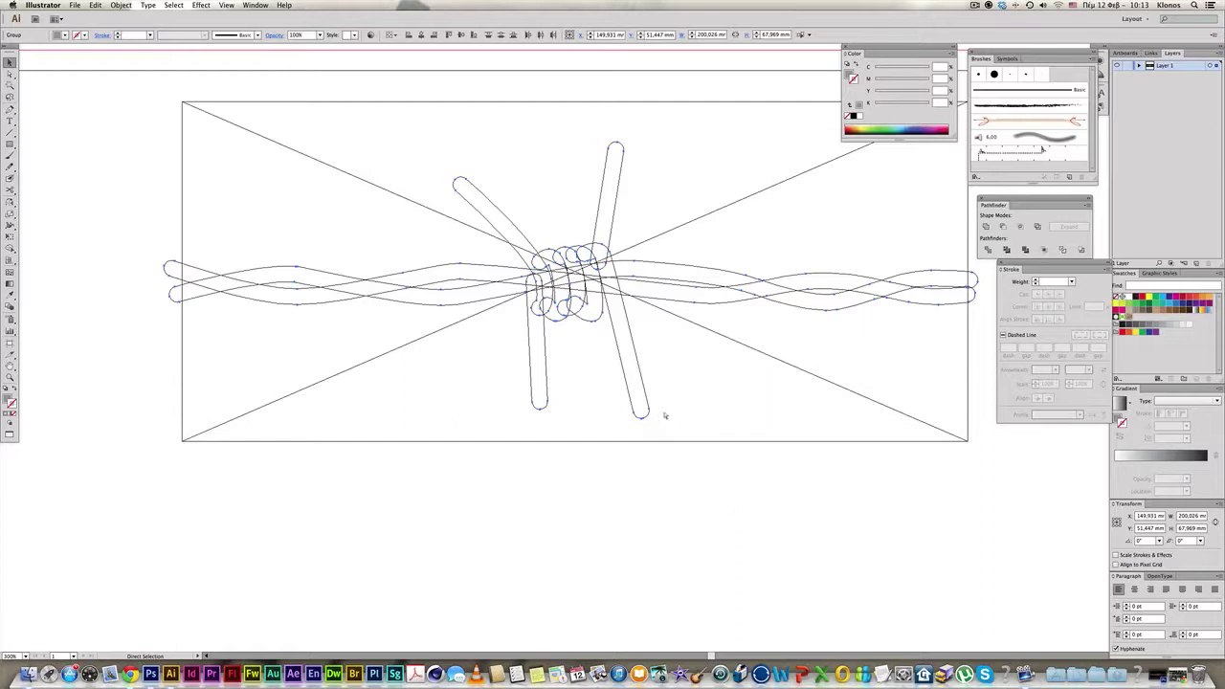
{"action": "left_click", "coordinate": [759, 533]}
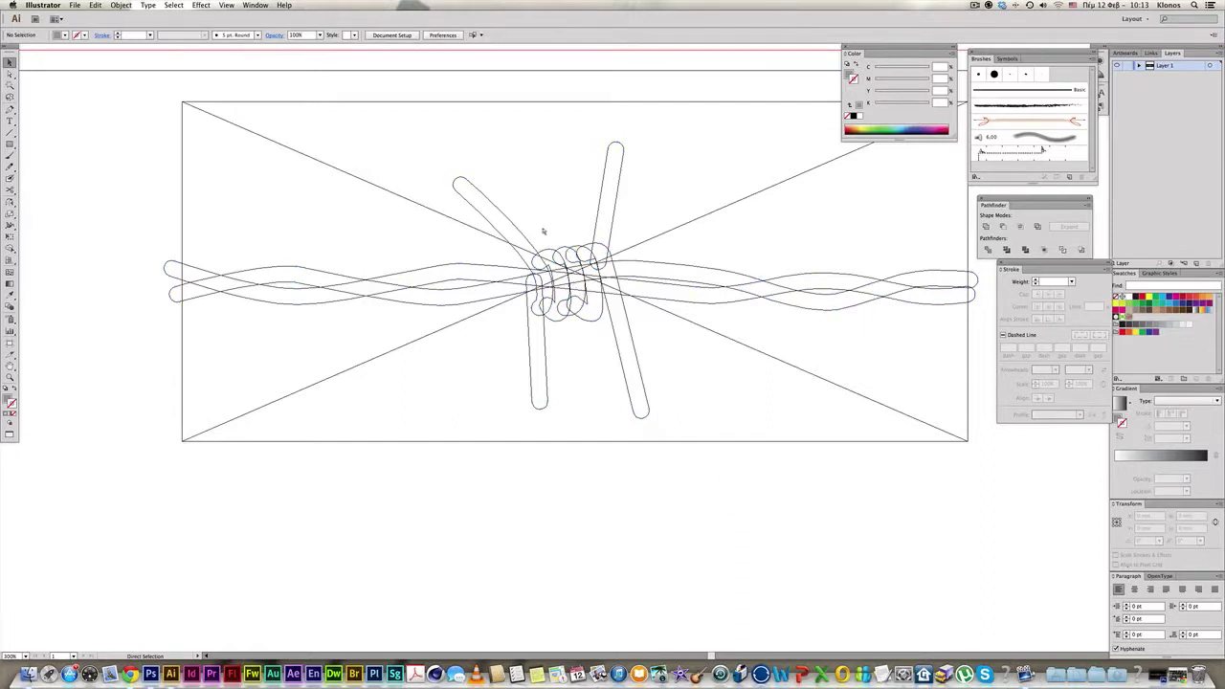
{"action": "key", "text": "ctrl+y"}
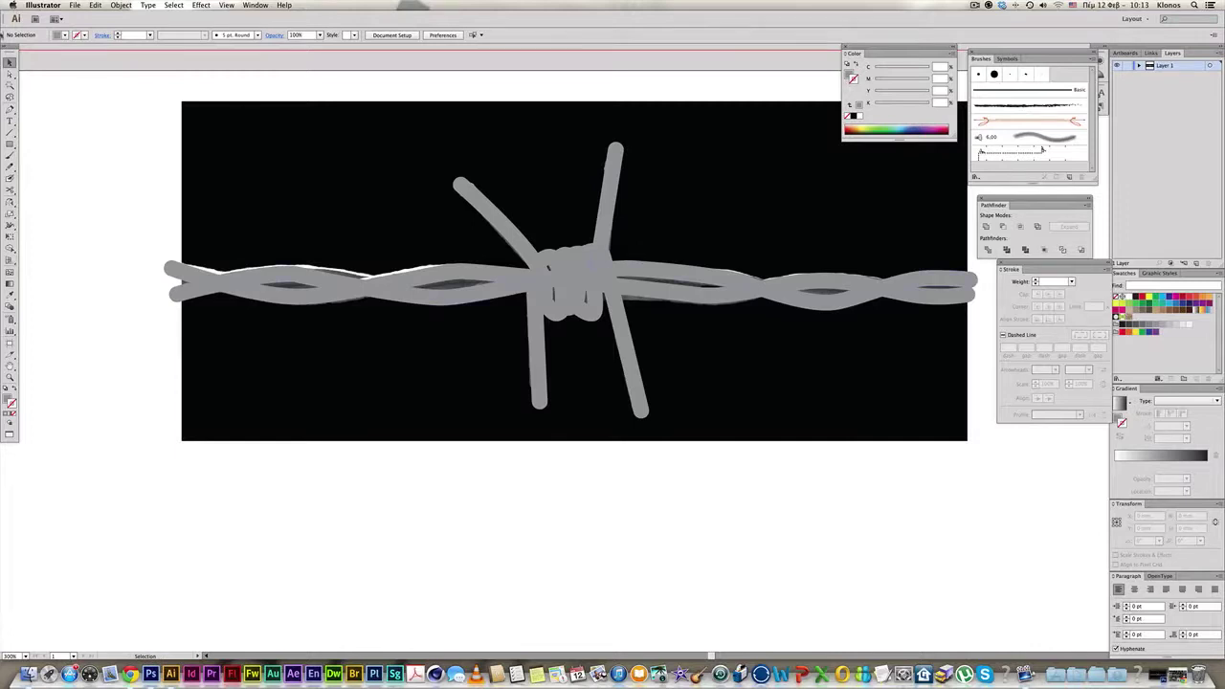
Pull the vertical barb's top and the left barb's top into sharp points.
{"action": "key", "text": "a"}
{"action": "left_click", "coordinate": [617, 144]}
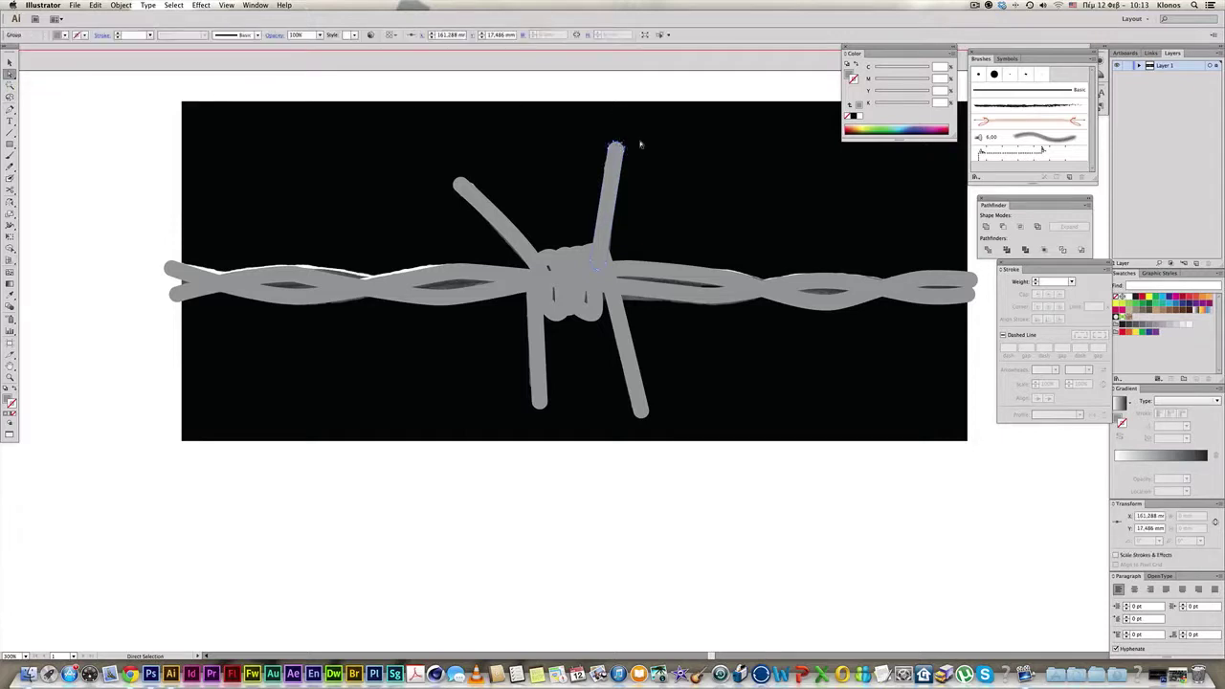
{"action": "key", "text": "p"}
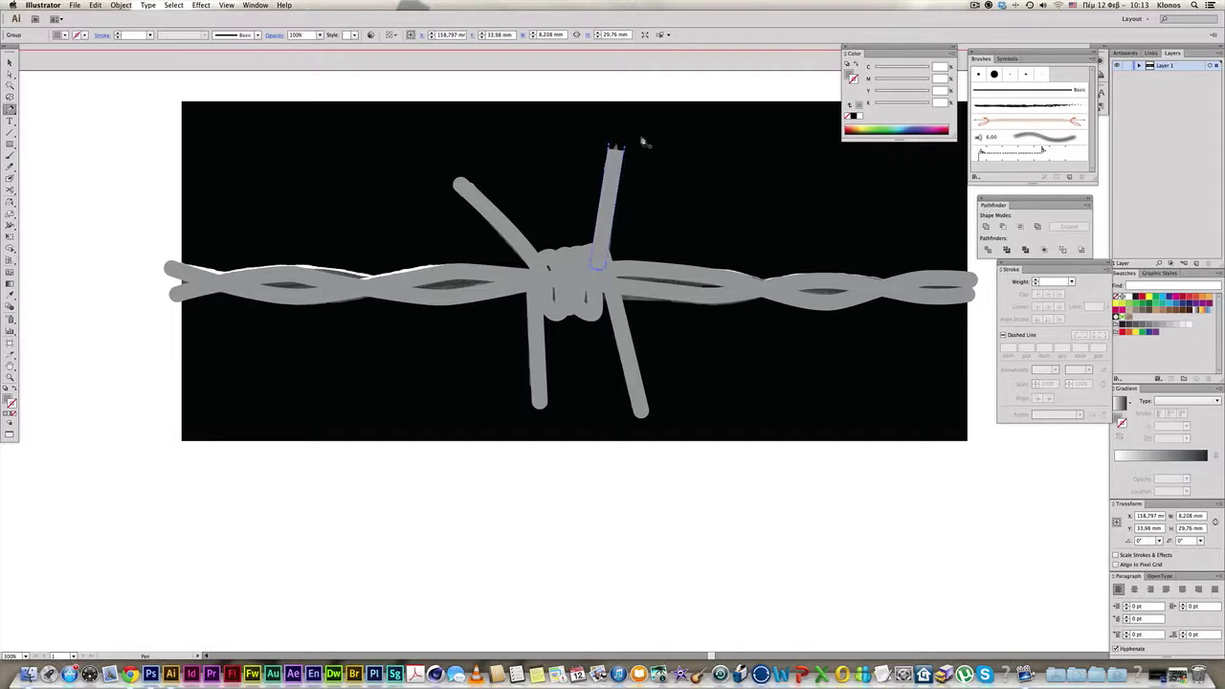
{"action": "left_click", "coordinate": [617, 145]}
{"action": "left_click", "coordinate": [622, 123]}
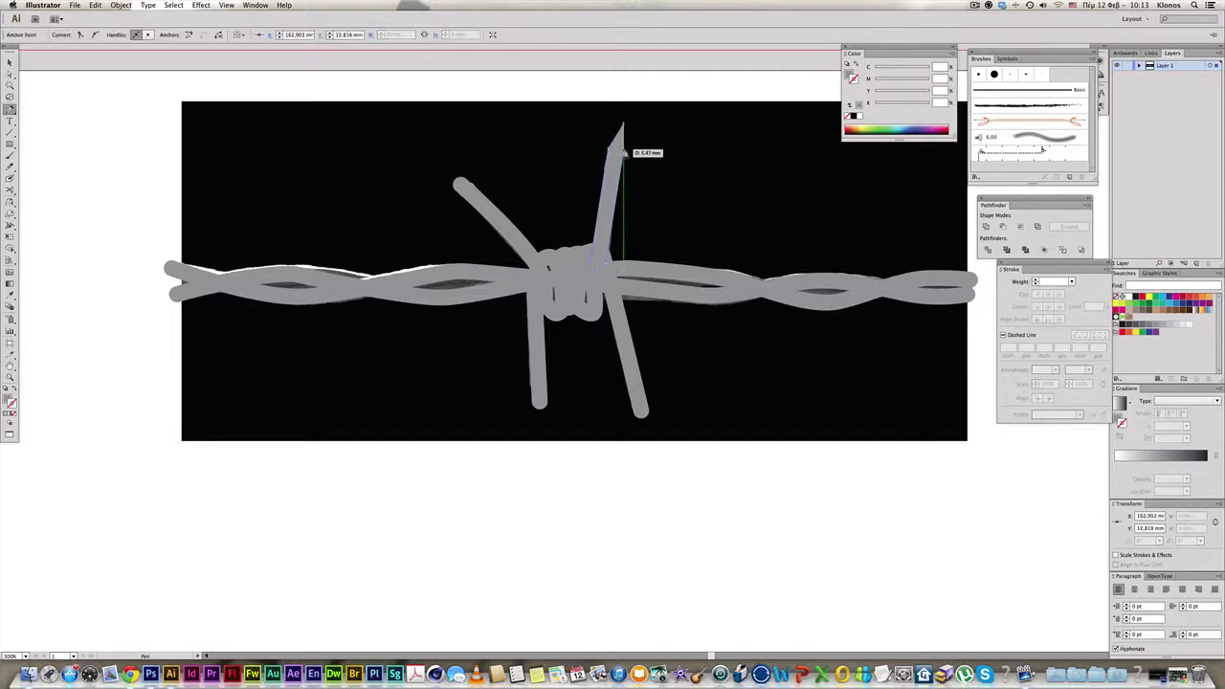
{"action": "left_click", "coordinate": [463, 179]}
{"action": "left_click_drag", "start_coordinate": [463, 182], "coordinate": [445, 171]}
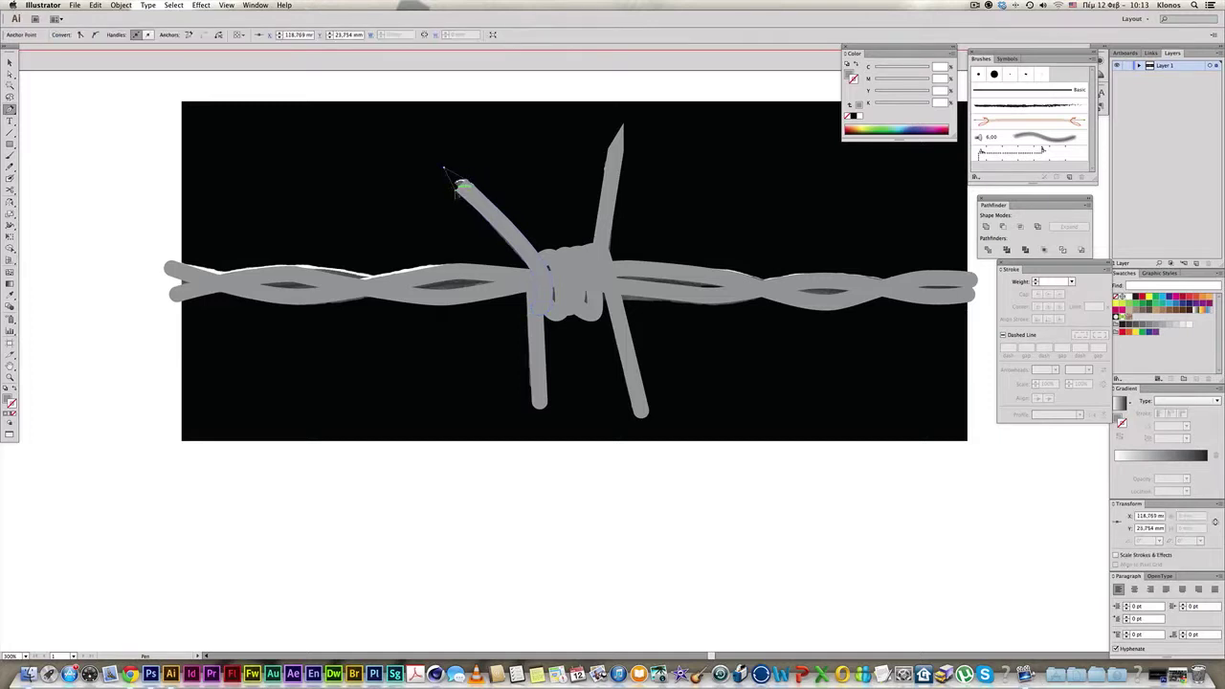
{"action": "left_click", "coordinate": [639, 435]}
Sharpen the bottom tips of the right and left barbs into points.
{"action": "left_click", "coordinate": [643, 417]}
{"action": "left_click", "coordinate": [650, 491]}
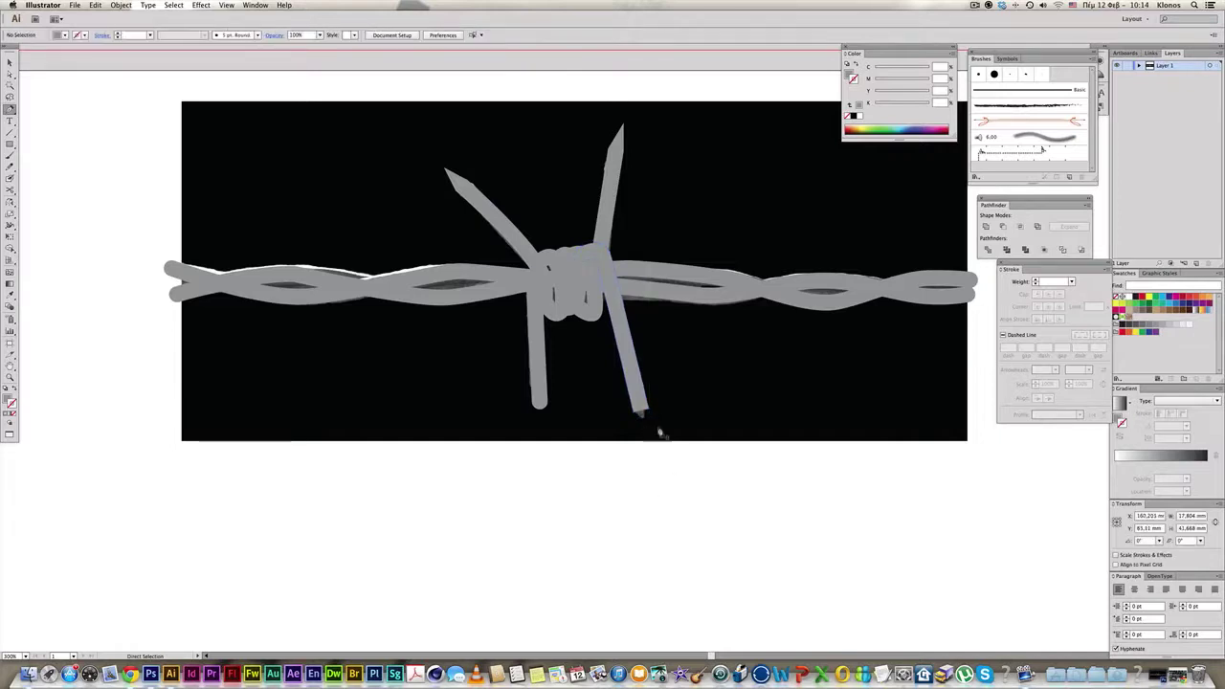
{"action": "left_click_drag", "start_coordinate": [651, 414], "coordinate": [648, 436]}
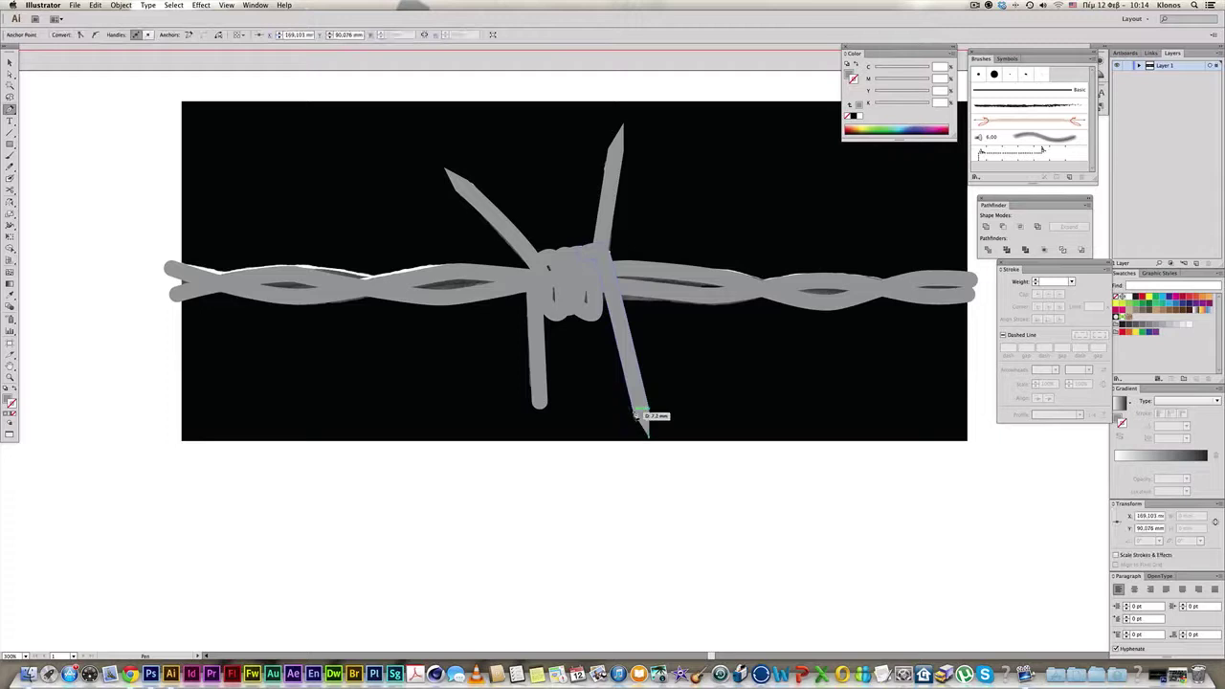
{"action": "left_click", "coordinate": [544, 412]}
{"action": "left_click", "coordinate": [543, 411]}
{"action": "left_click", "coordinate": [561, 479]}
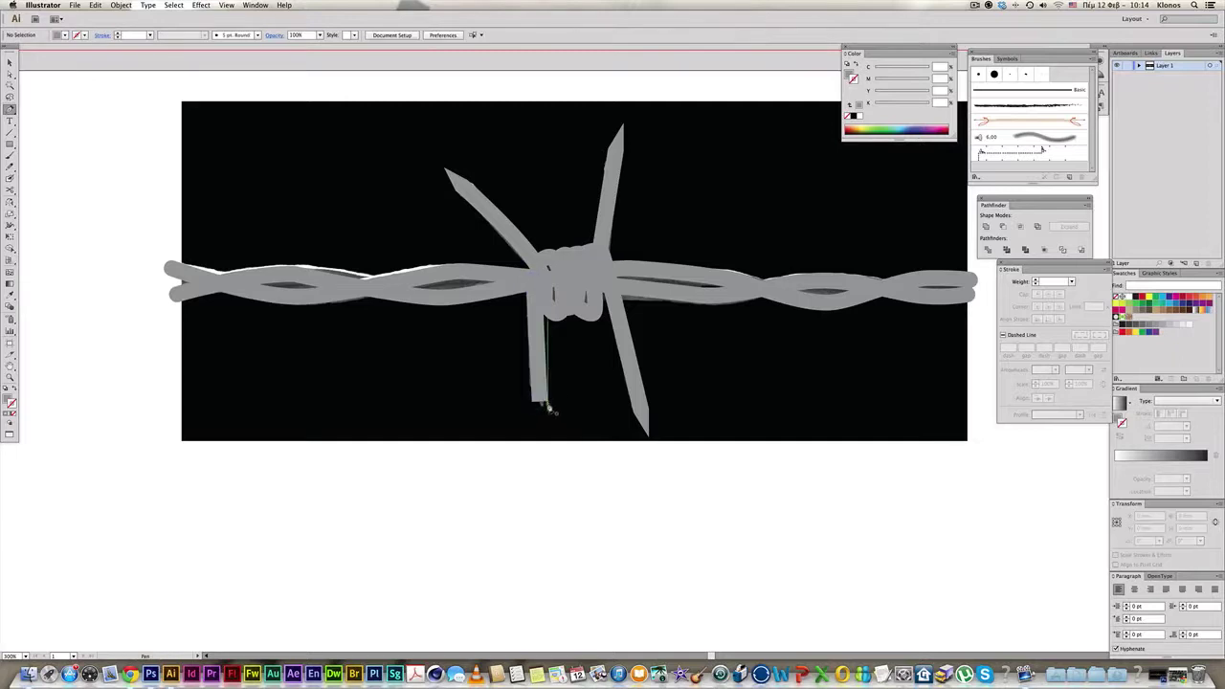
{"action": "left_click_drag", "start_coordinate": [549, 403], "coordinate": [541, 422]}
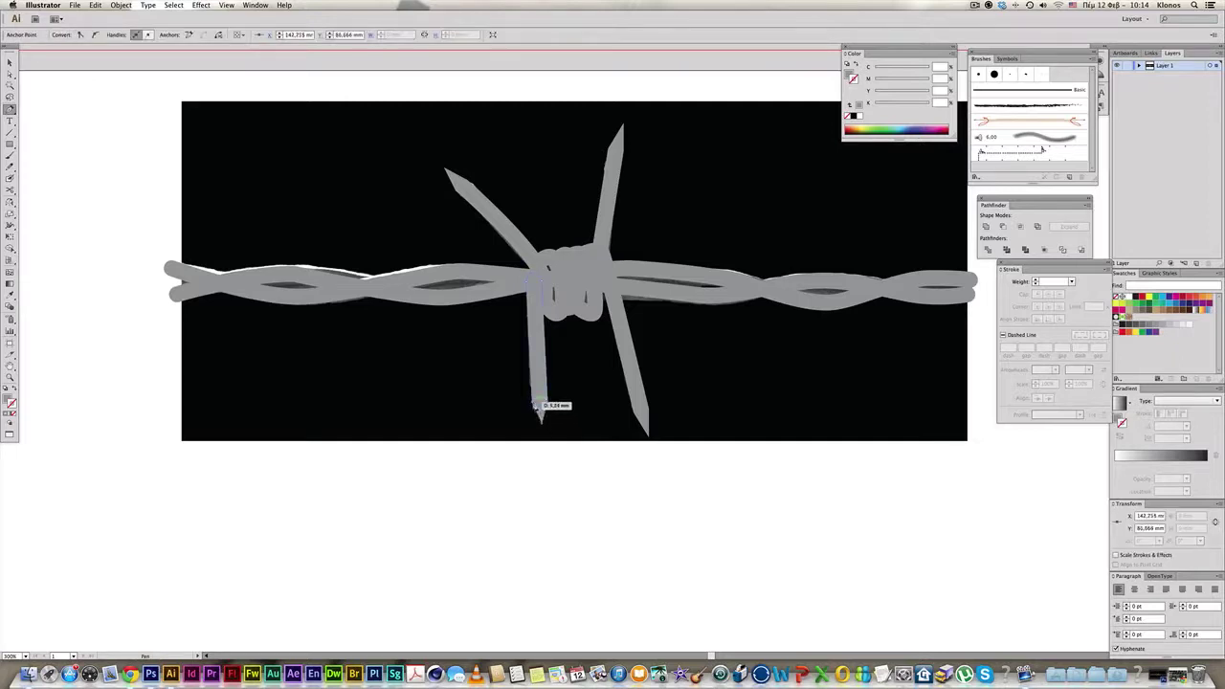
{"action": "left_click", "coordinate": [606, 454]}
Zoom out to the full artboard and select the black background rectangle.
{"action": "key", "text": "ctrl+minus"}
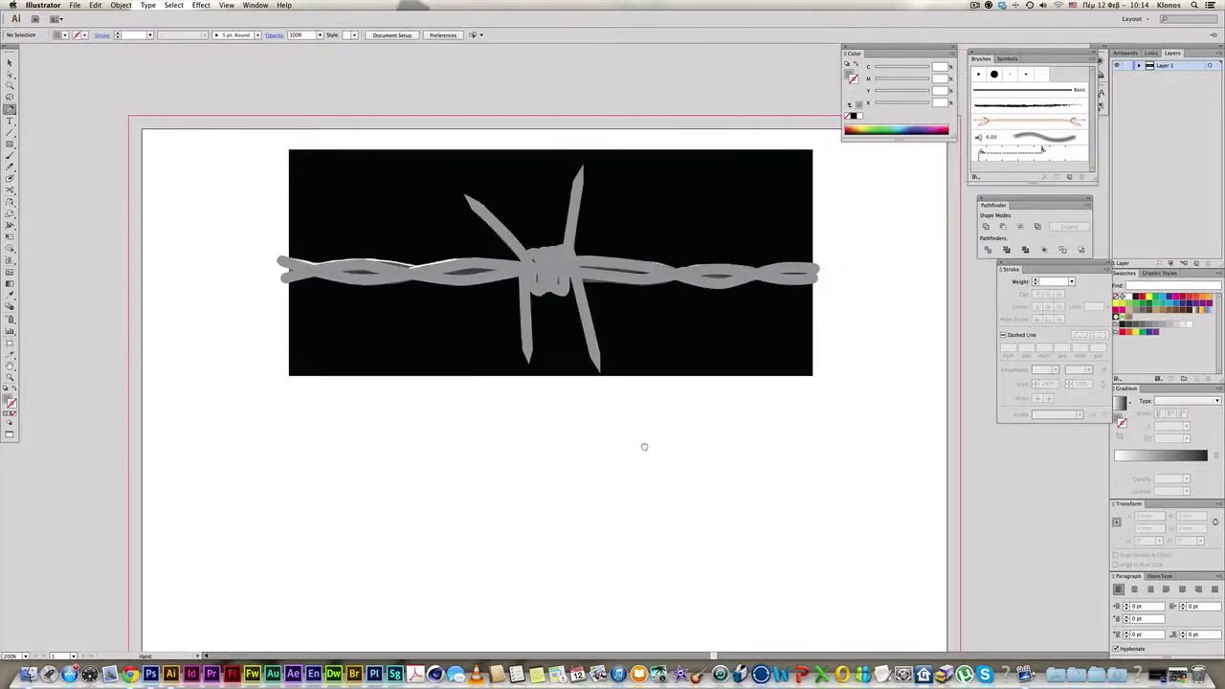
{"action": "key", "text": "alt"}
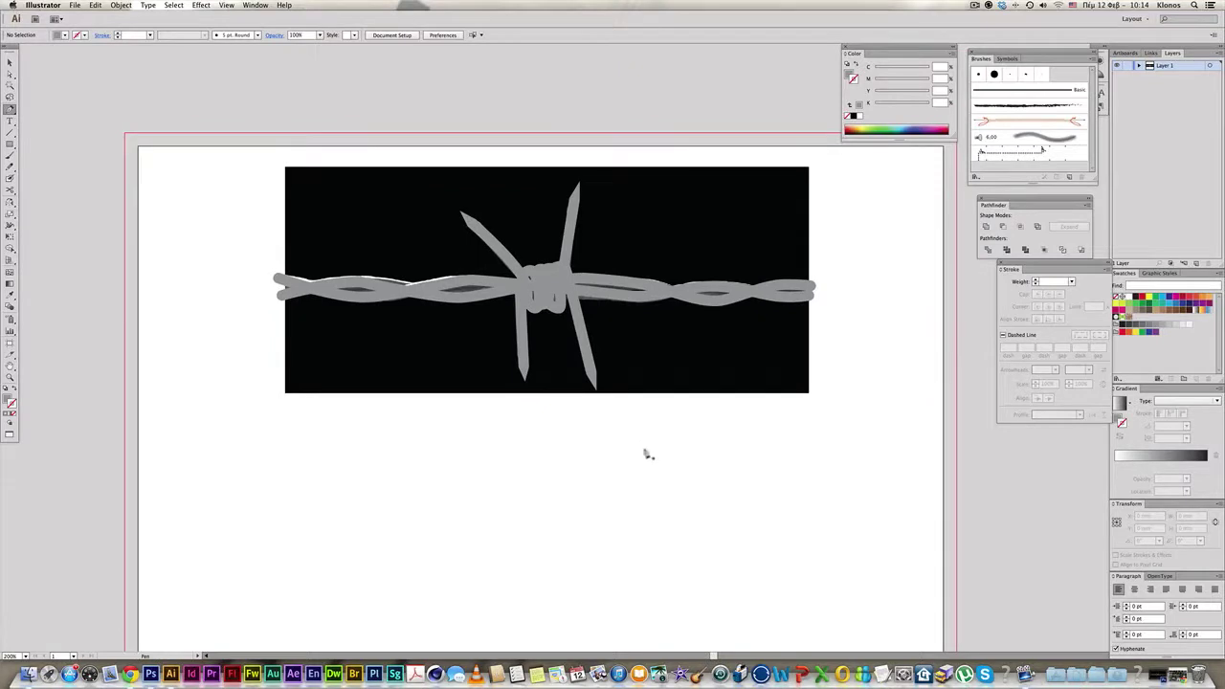
{"action": "key", "text": "ctrl+a"}
{"action": "left_click", "coordinate": [706, 400]}
{"action": "left_click", "coordinate": [705, 390]}
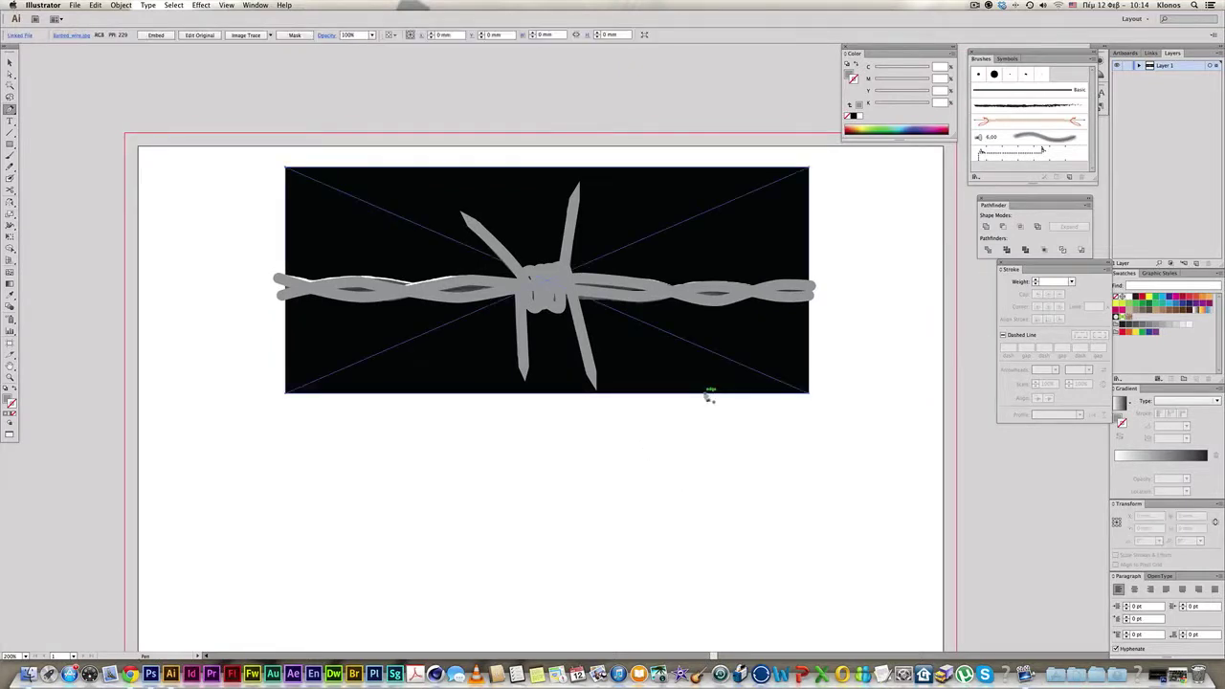
Delete the black background rectangle, then select and deselect the barbed-wire group.
{"action": "key", "text": "Delete"}
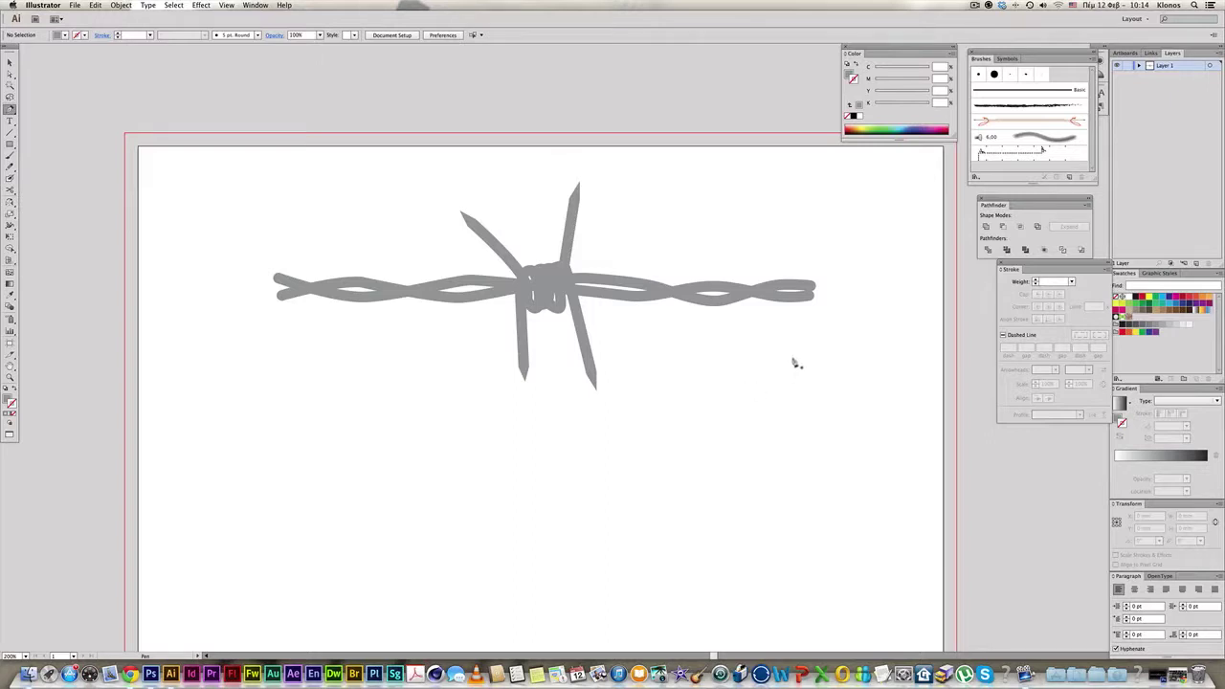
{"action": "key", "text": "a"}
{"action": "left_click_drag", "start_coordinate": [235, 173], "coordinate": [942, 493]}
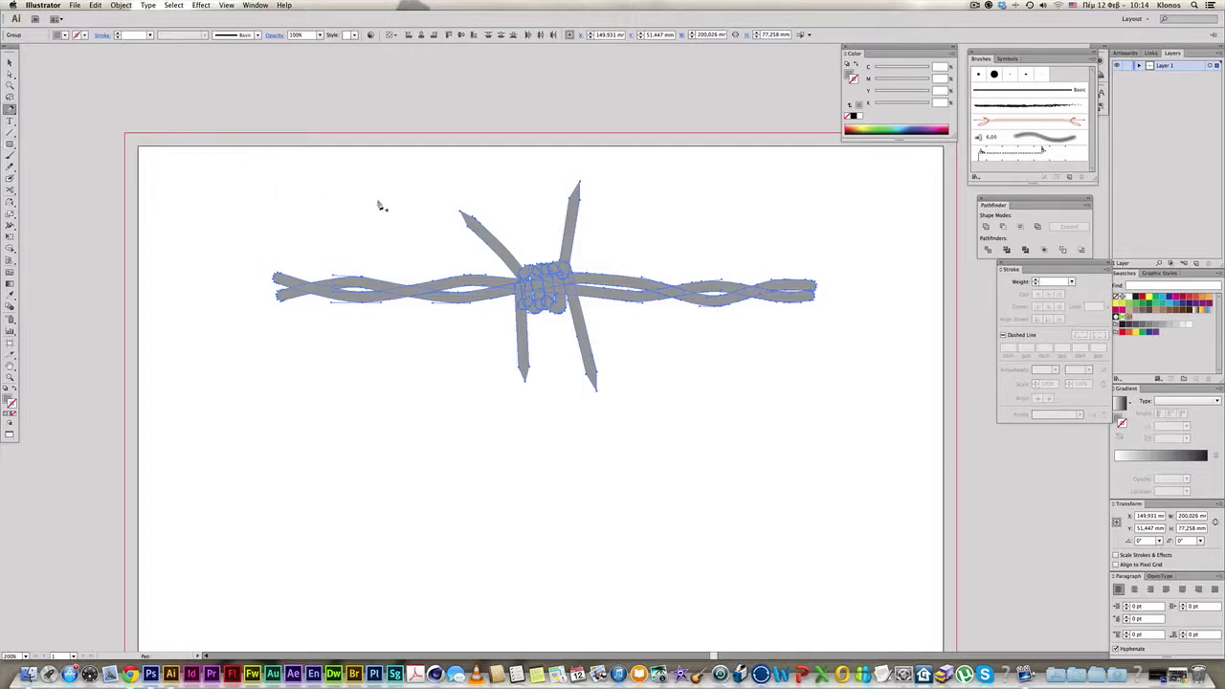
{"action": "key", "text": "m"}
{"action": "key", "text": "ctrl+shift+a"}
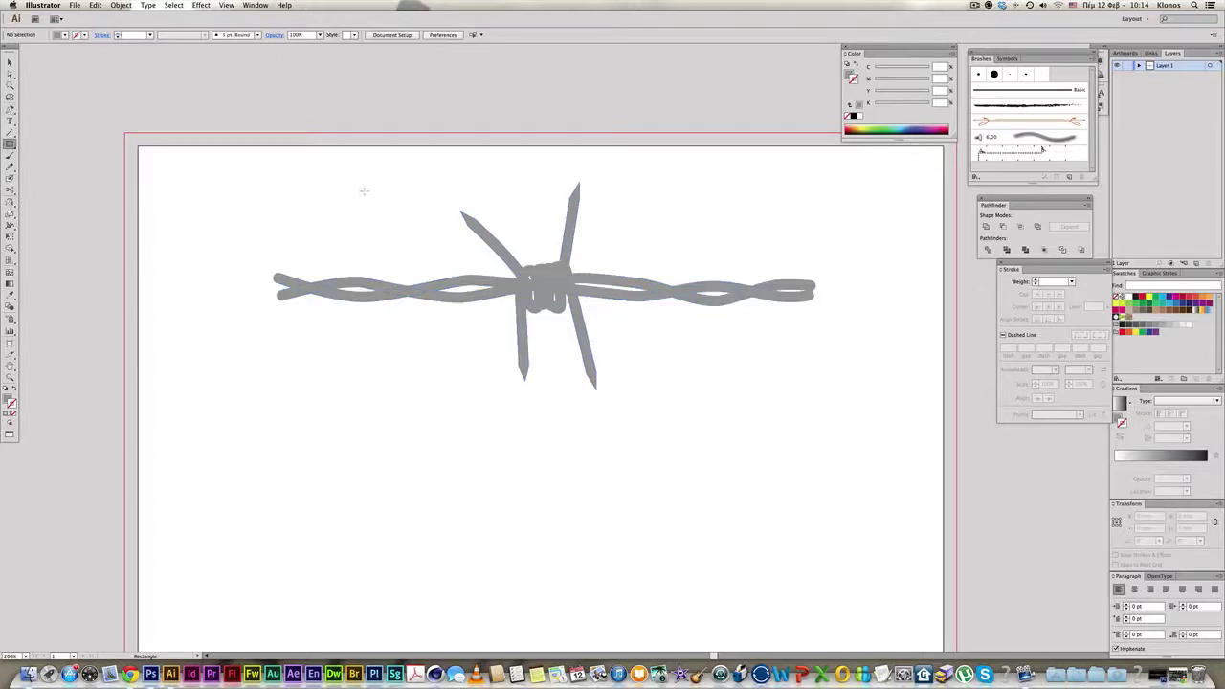
Draw test rectangles around the wire and undo them.
{"action": "left_click_drag", "start_coordinate": [367, 120], "coordinate": [713, 421]}
{"action": "key", "text": "ctrl+z"}
{"action": "mouse_move", "coordinate": [899, 406]}
{"action": "left_mouse_down"}
{"action": "mouse_move", "coordinate": [776, 320]}
{"action": "mouse_move", "coordinate": [717, 245]}
{"action": "left_mouse_up"}
{"action": "left_click_drag", "start_coordinate": [197, 227], "coordinate": [351, 369]}
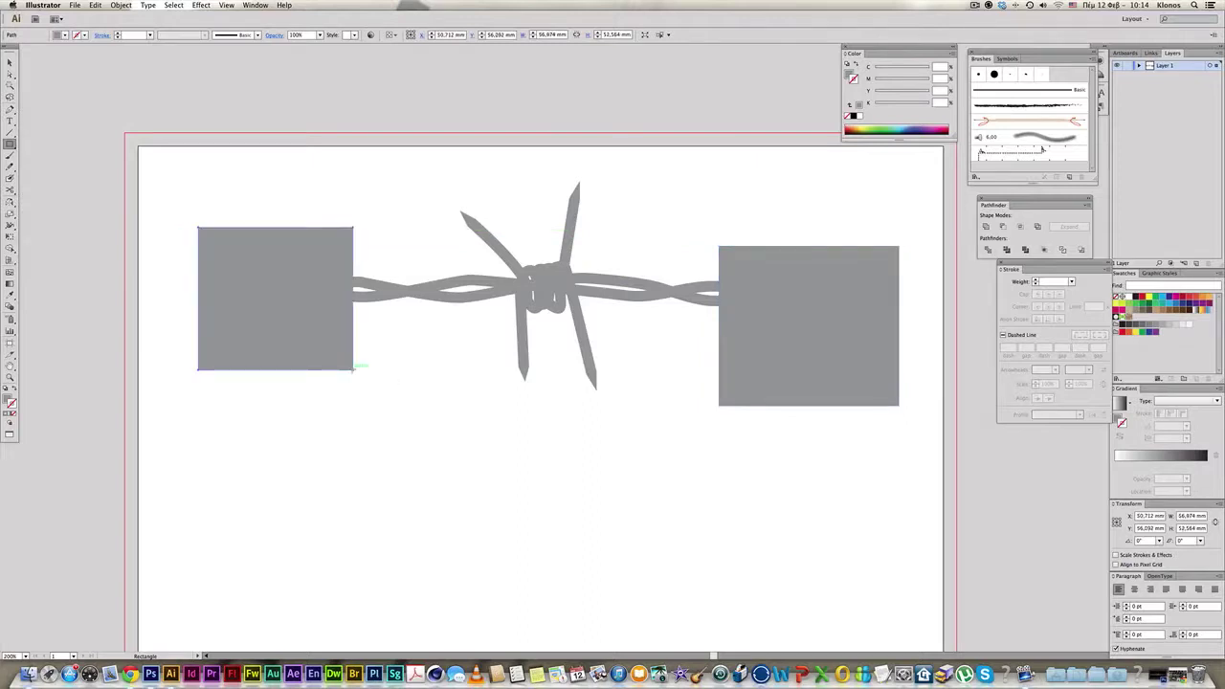
{"action": "key", "text": "ctrl+z"}
{"action": "key", "text": "ctrl+z"}
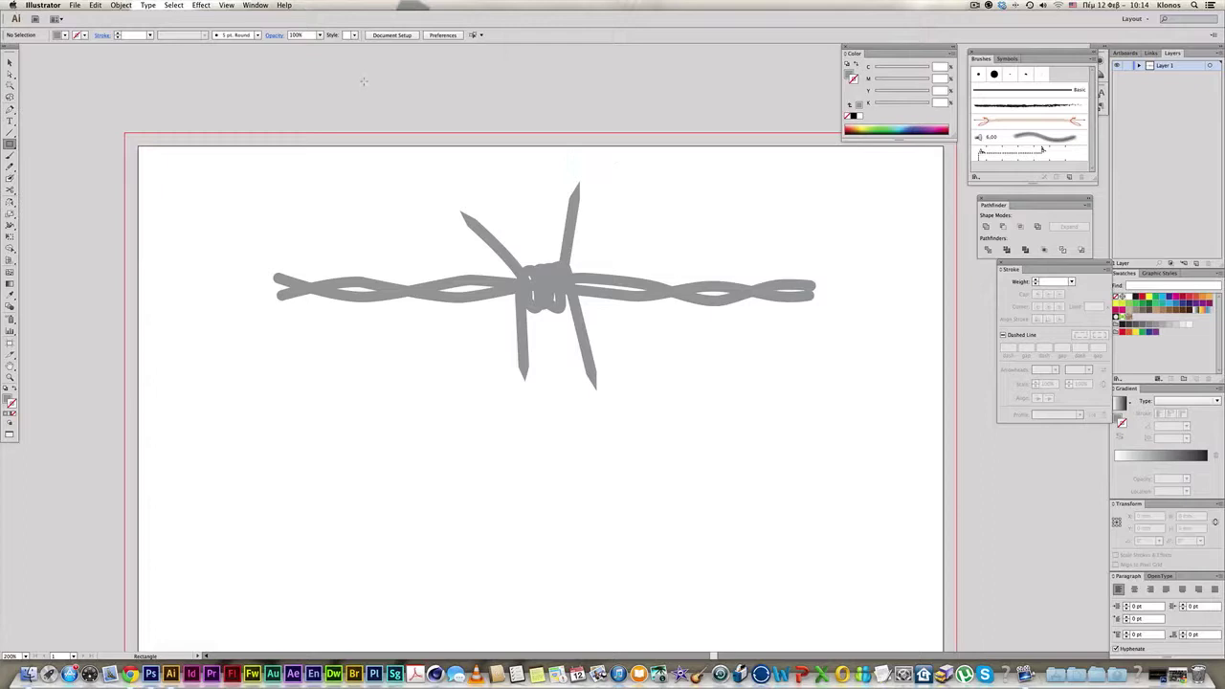
Show rulers and place two vertical and three horizontal guides along the wire strand.
{"action": "key", "text": "a"}
{"action": "key", "text": "ctrl+r"}
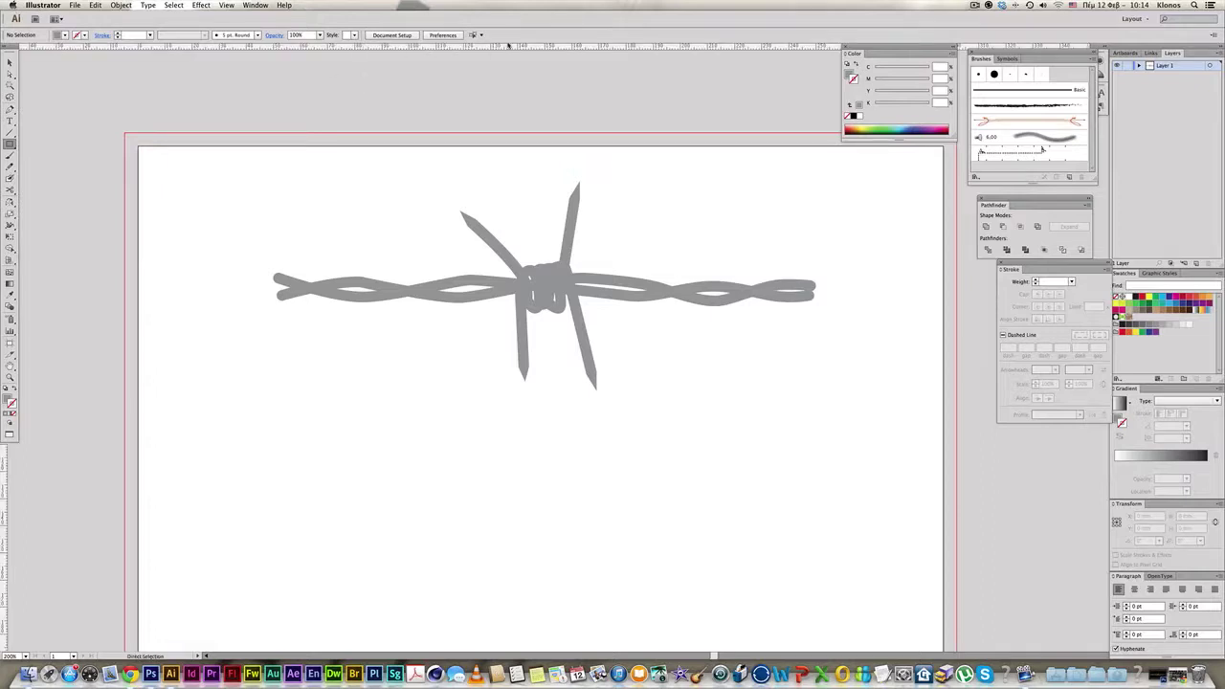
{"action": "left_click_drag", "start_coordinate": [3, 287], "coordinate": [359, 282]}
{"action": "left_click_drag", "start_coordinate": [4, 287], "coordinate": [715, 284]}
{"action": "left_click_drag", "start_coordinate": [680, 48], "coordinate": [716, 282]}
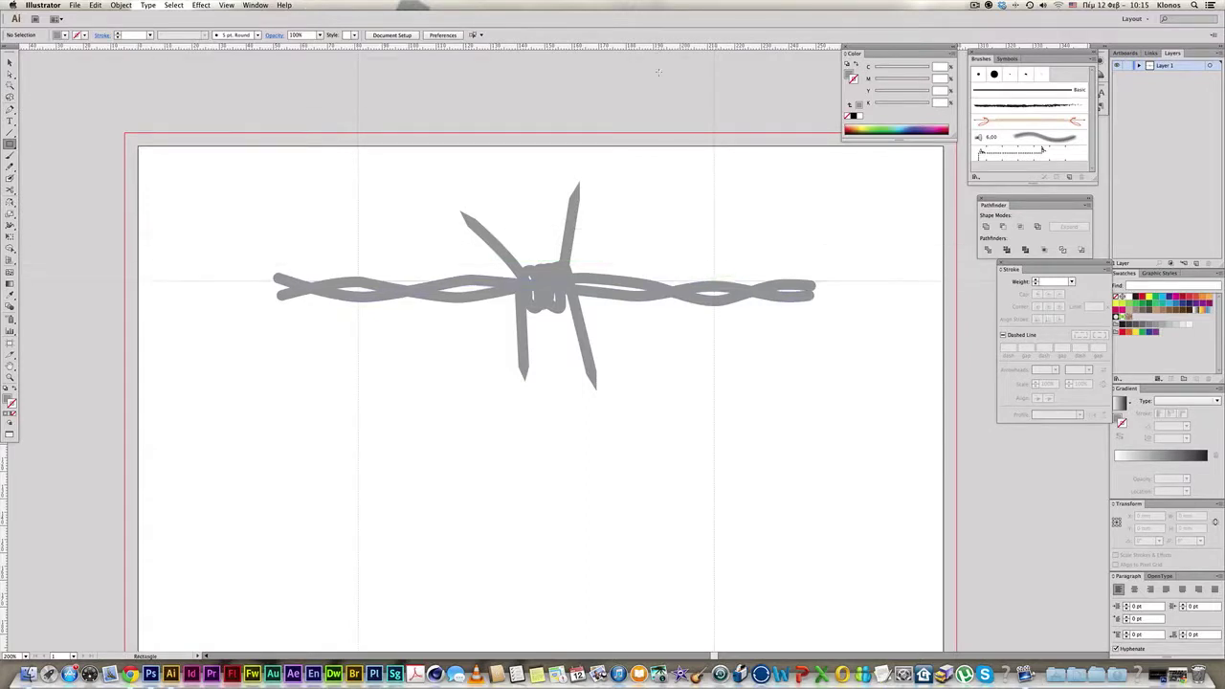
{"action": "left_click_drag", "start_coordinate": [658, 45], "coordinate": [704, 306]}
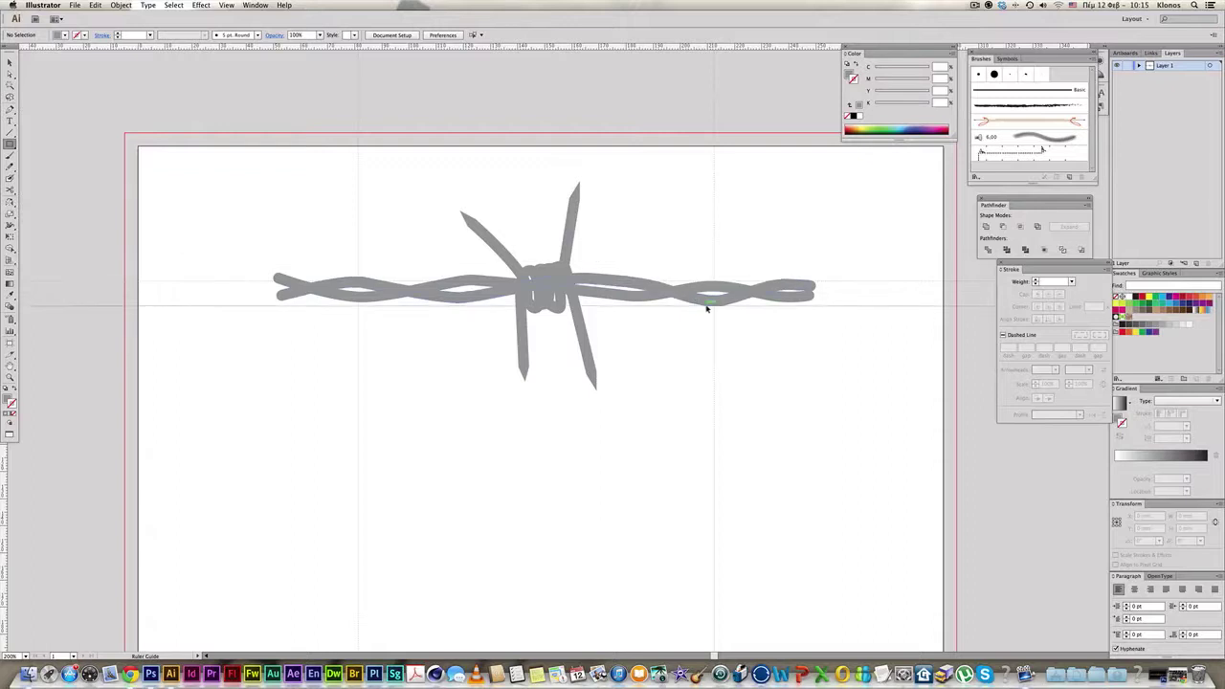
{"action": "key", "text": "z"}
{"action": "mouse_move", "coordinate": [231, 214]}
{"action": "left_mouse_down"}
{"action": "mouse_move", "coordinate": [720, 390]}
{"action": "mouse_move", "coordinate": [902, 428]}
{"action": "left_mouse_up"}
{"action": "left_click_drag", "start_coordinate": [777, 46], "coordinate": [863, 294]}
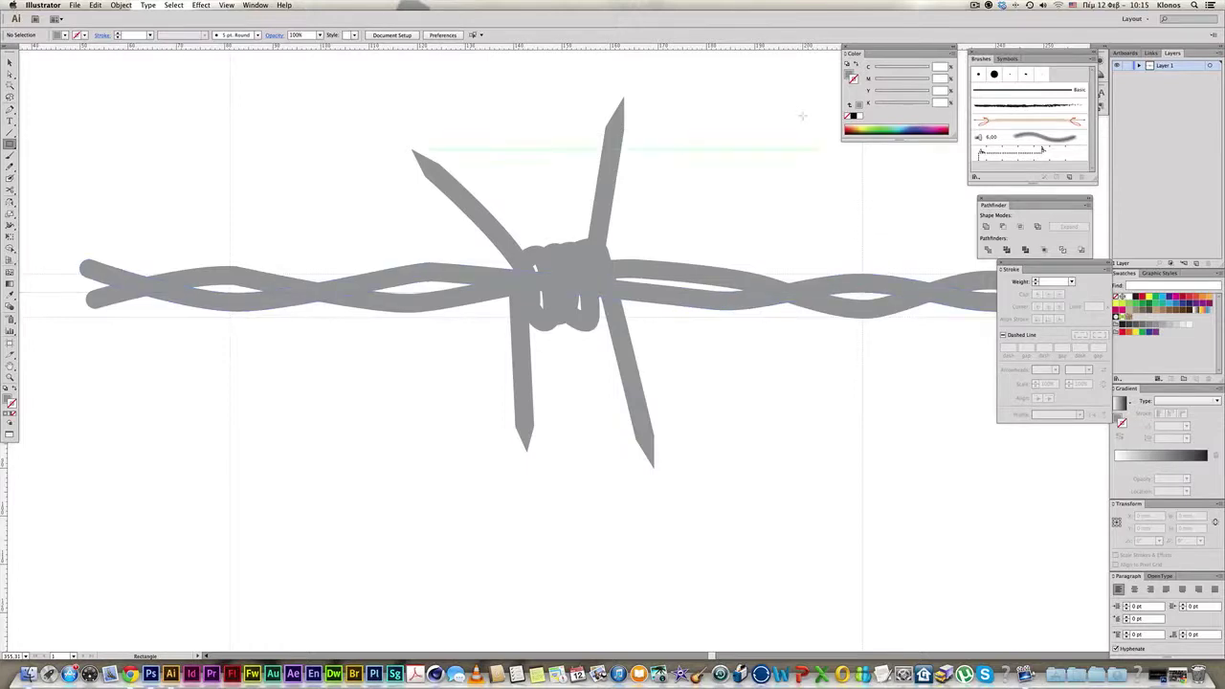
Zoom in on the strand's left end and nudge its anchors slightly down.
{"action": "key", "text": "z"}
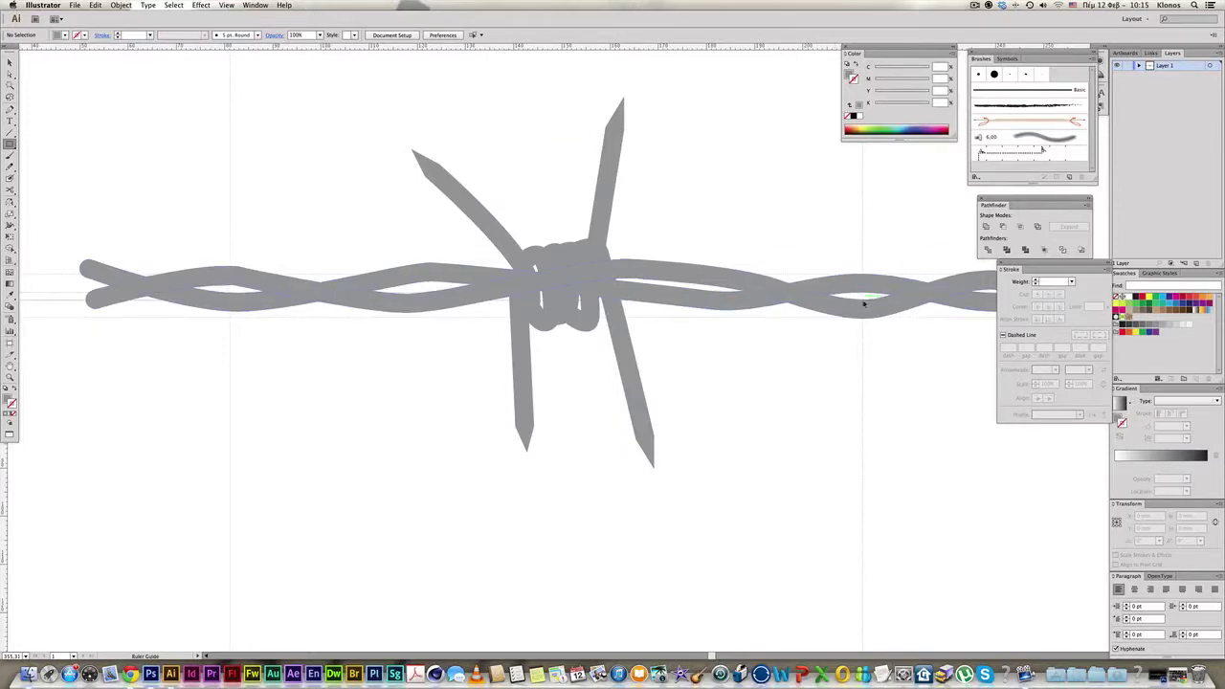
{"action": "left_click_drag", "start_coordinate": [764, 219], "coordinate": [784, 383]}
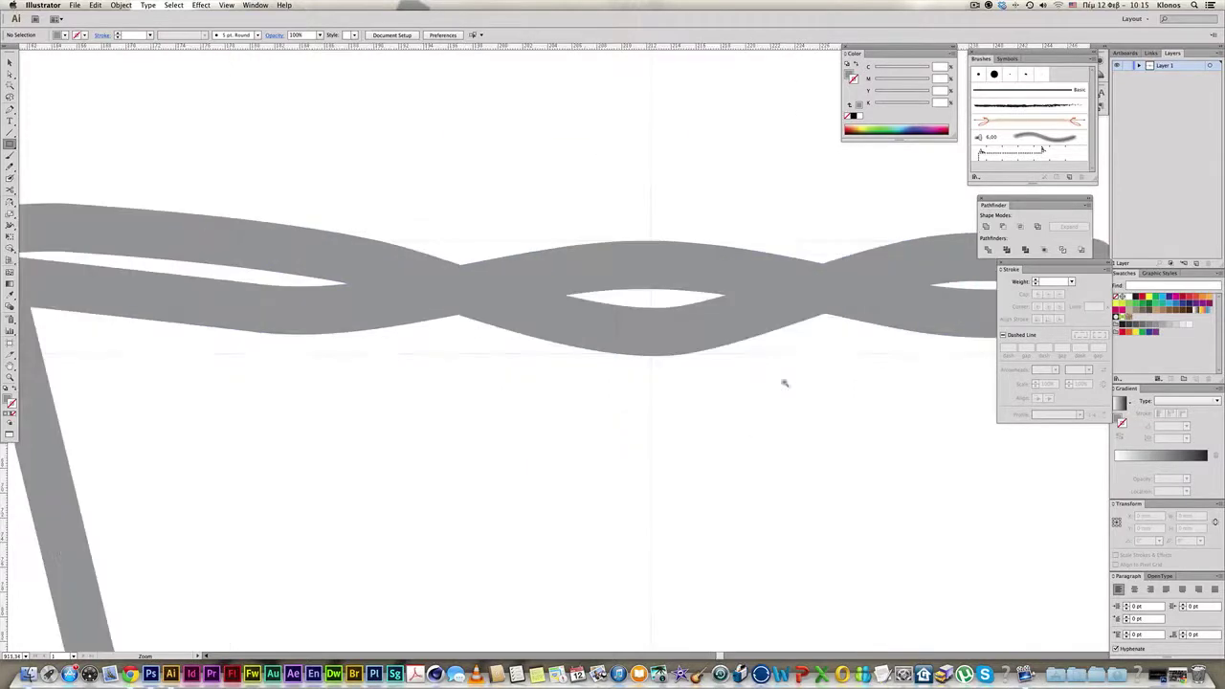
{"action": "left_click", "coordinate": [428, 309], "text": "alt"}
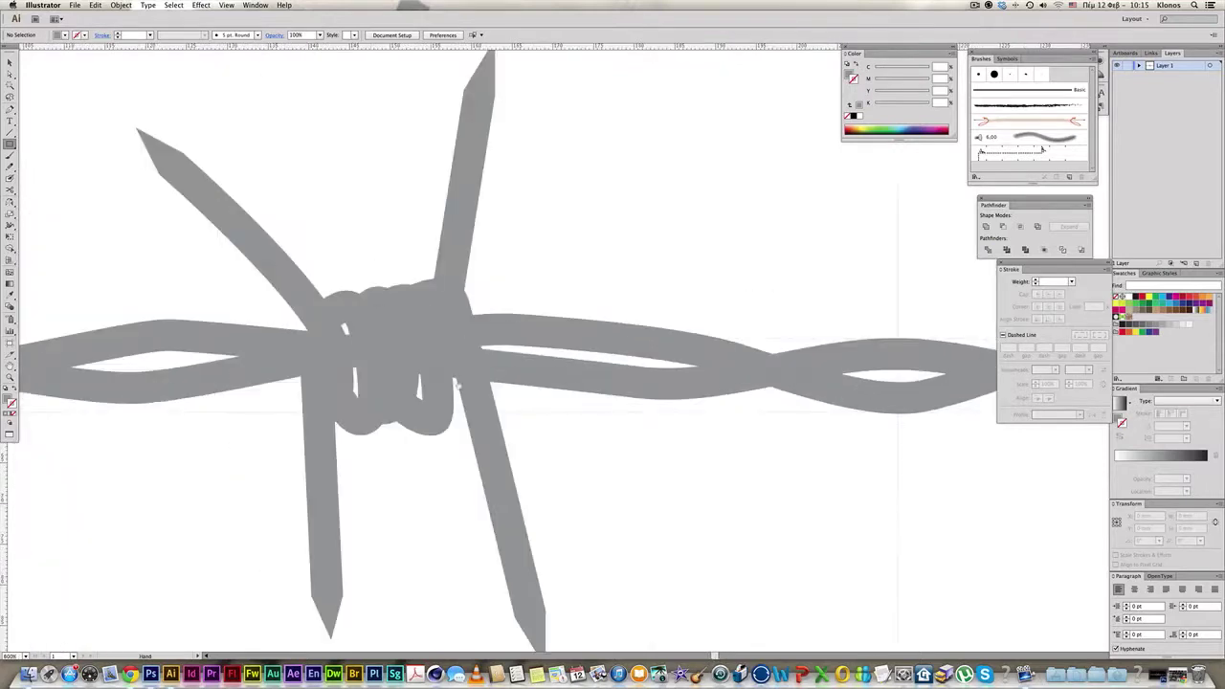
{"action": "left_click_drag", "start_coordinate": [488, 387], "coordinate": [794, 381]}
{"action": "left_click_drag", "start_coordinate": [418, 373], "coordinate": [667, 371]}
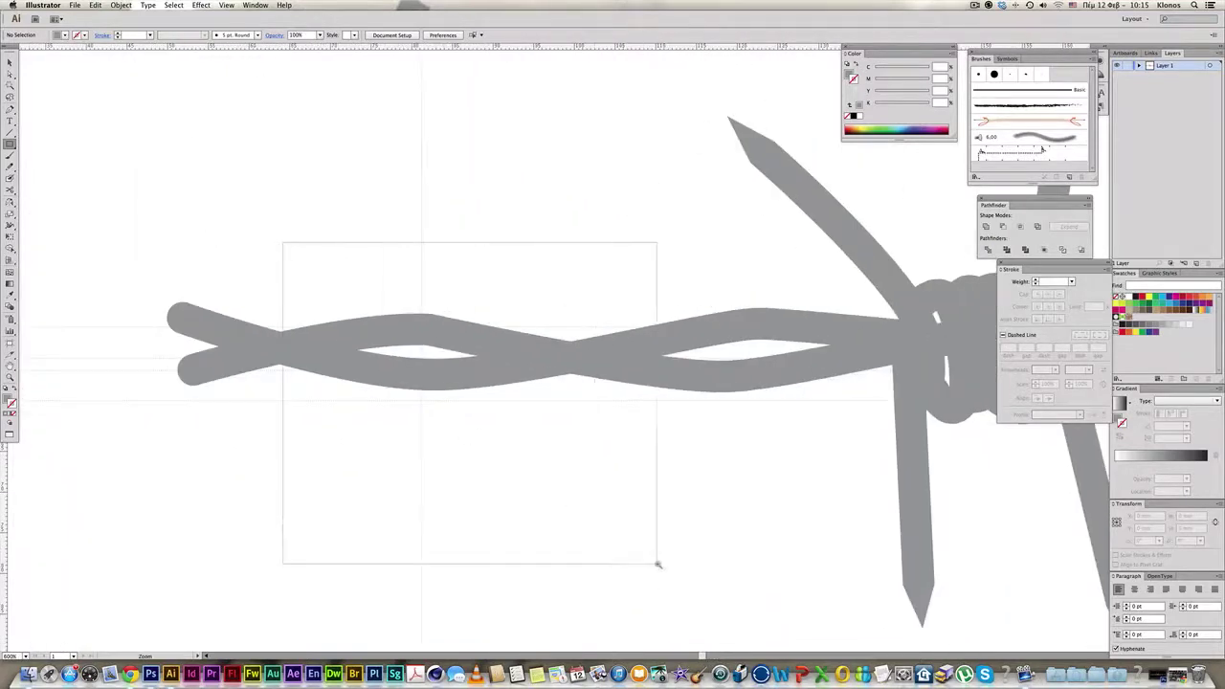
{"action": "left_click_drag", "start_coordinate": [283, 242], "coordinate": [660, 569]}
{"action": "key", "text": "a"}
{"action": "key", "text": "ctrl+minus"}
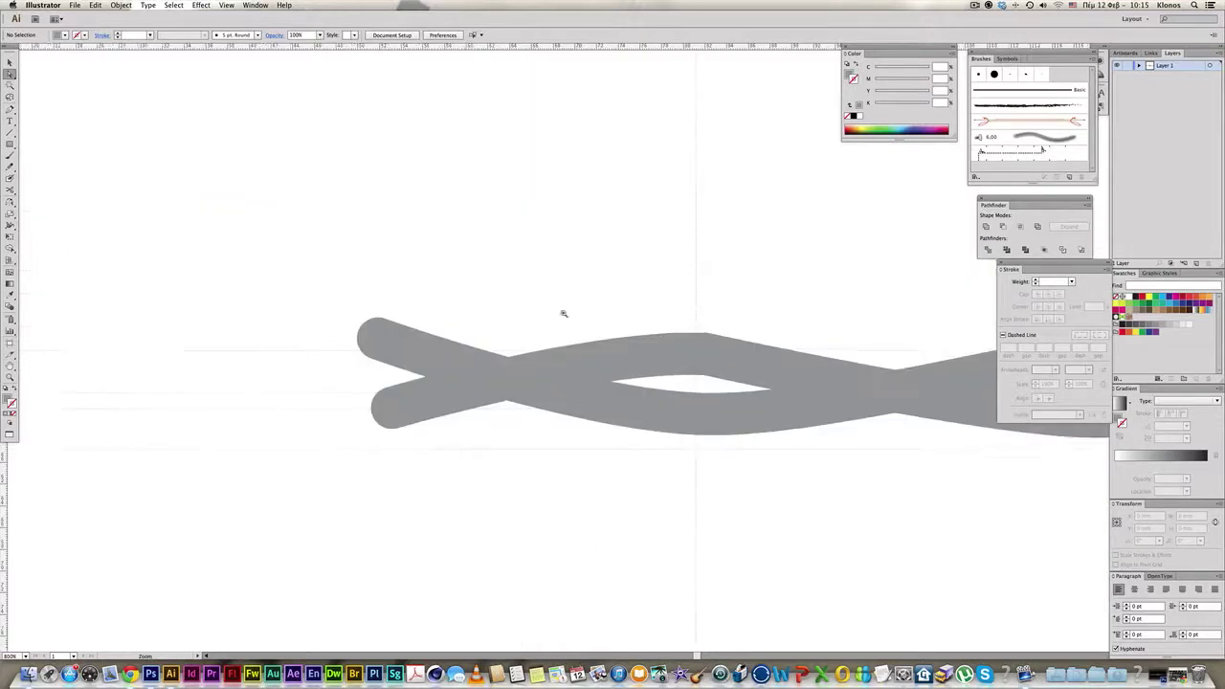
{"action": "left_click_drag", "start_coordinate": [558, 303], "coordinate": [533, 284]}
{"action": "left_click_drag", "start_coordinate": [209, 185], "coordinate": [751, 481]}
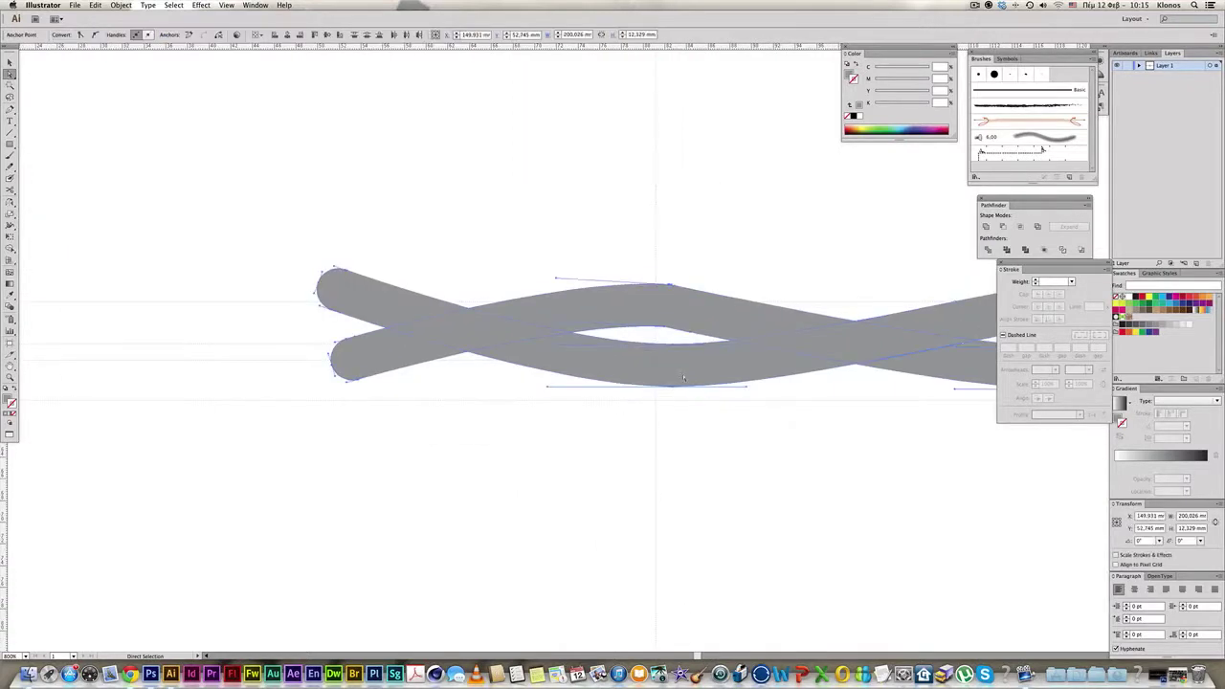
{"action": "left_click_drag", "start_coordinate": [670, 391], "coordinate": [671, 404]}
{"action": "left_click", "coordinate": [708, 411]}
In Outline view, adjust the peak and dip anchors of the top, middle and lower strand curves.
{"action": "key", "text": "z"}
{"action": "left_click_drag", "start_coordinate": [535, 213], "coordinate": [848, 565]}
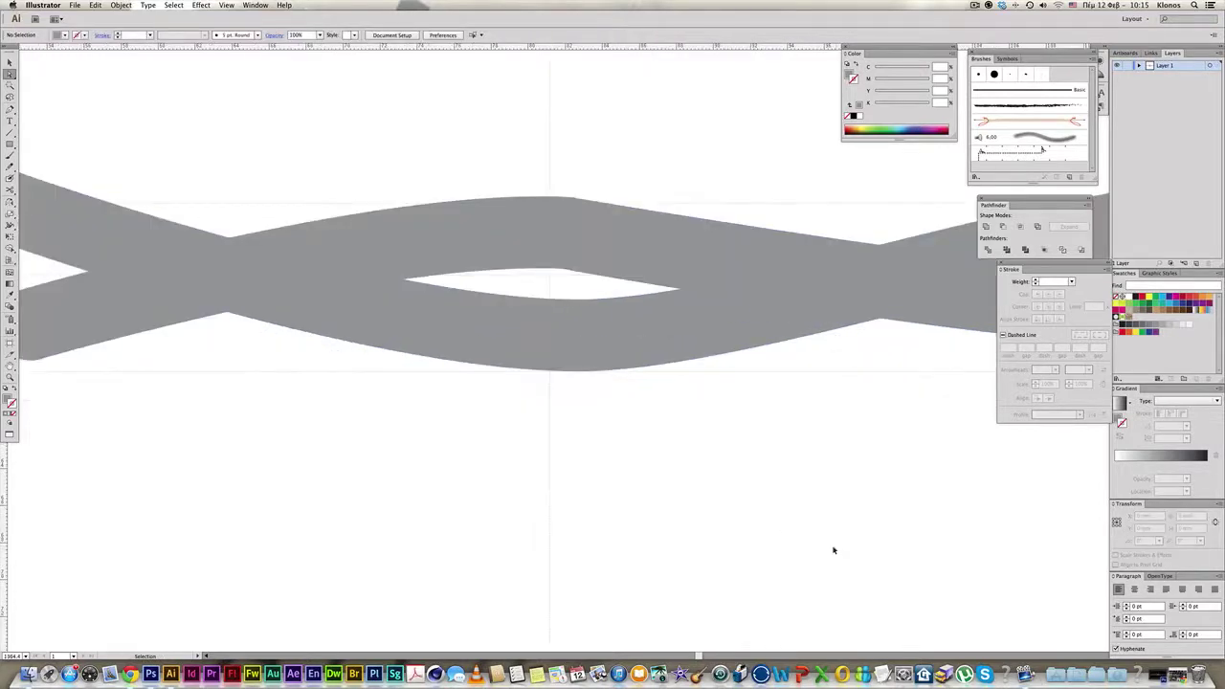
{"action": "key", "text": "ctrl+y"}
{"action": "left_click", "coordinate": [574, 198]}
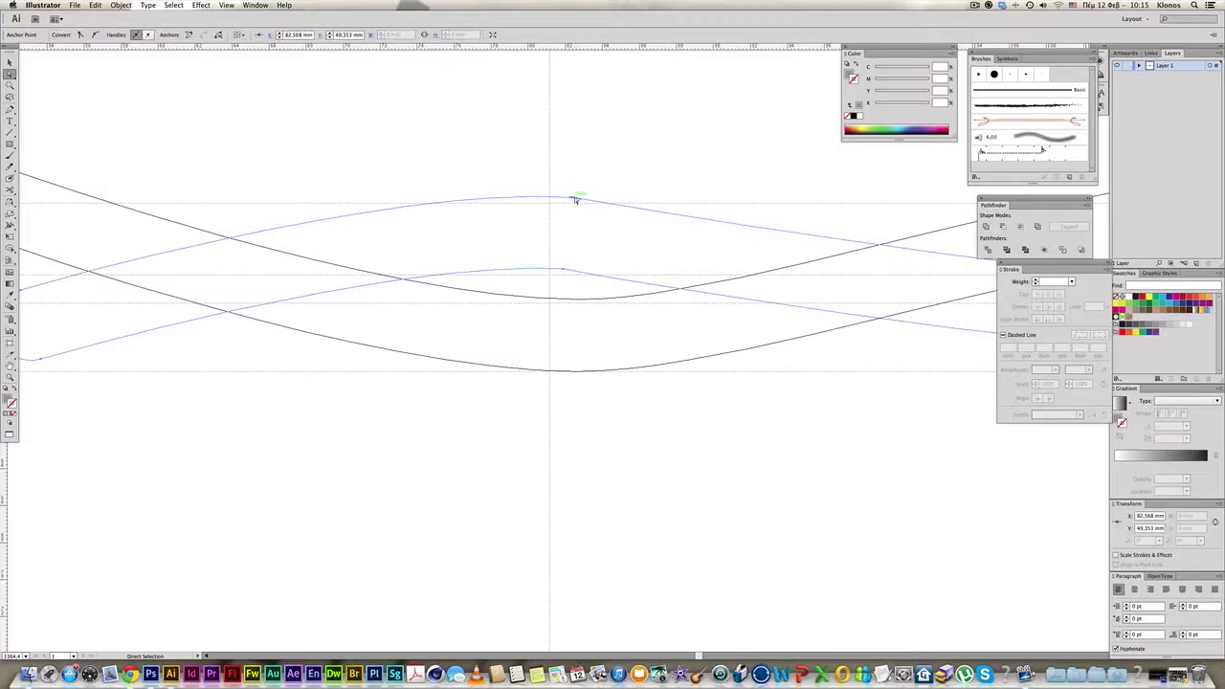
{"action": "mouse_move", "coordinate": [560, 191]}
{"action": "left_mouse_down"}
{"action": "mouse_move", "coordinate": [606, 221]}
{"action": "mouse_move", "coordinate": [549, 202]}
{"action": "left_mouse_up"}
{"action": "left_click", "coordinate": [596, 175]}
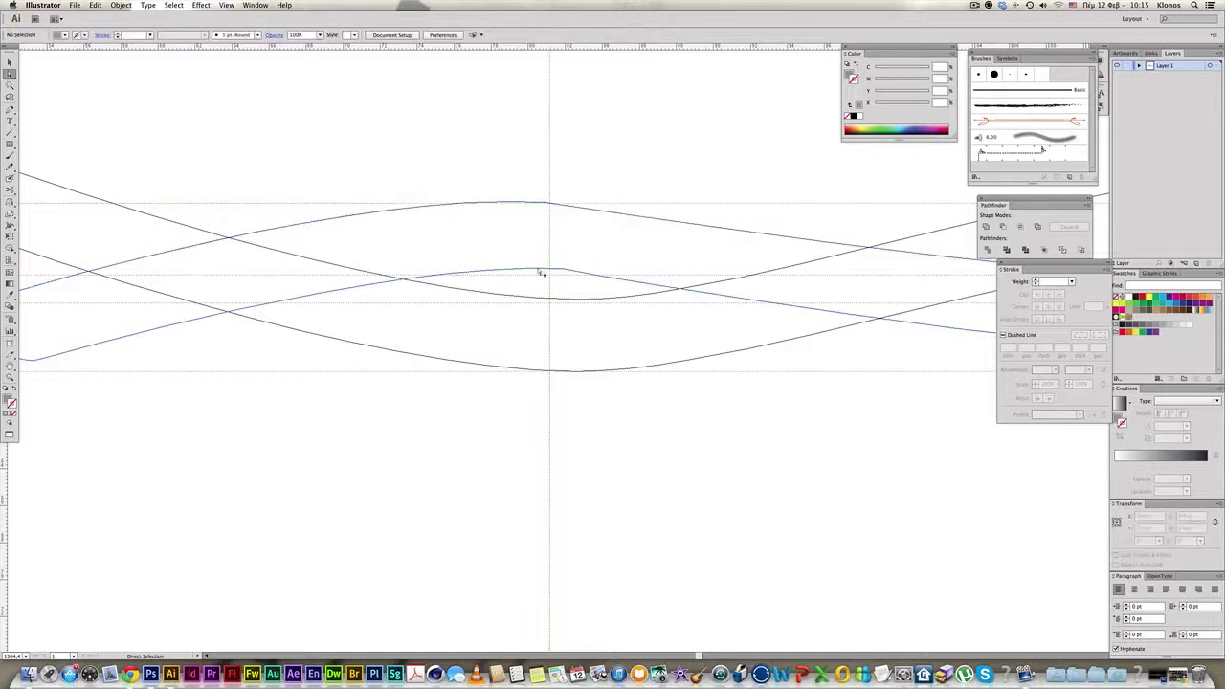
{"action": "left_click_drag", "start_coordinate": [564, 271], "coordinate": [549, 277]}
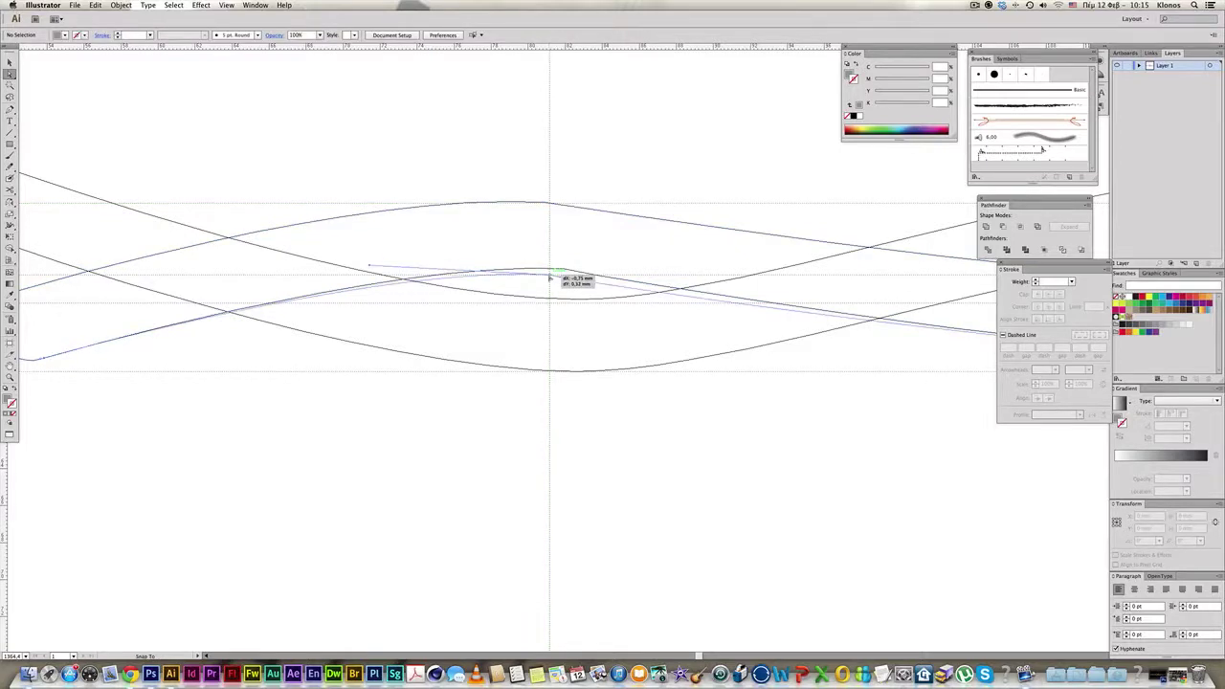
{"action": "left_click", "coordinate": [553, 299]}
{"action": "left_click", "coordinate": [578, 304]}
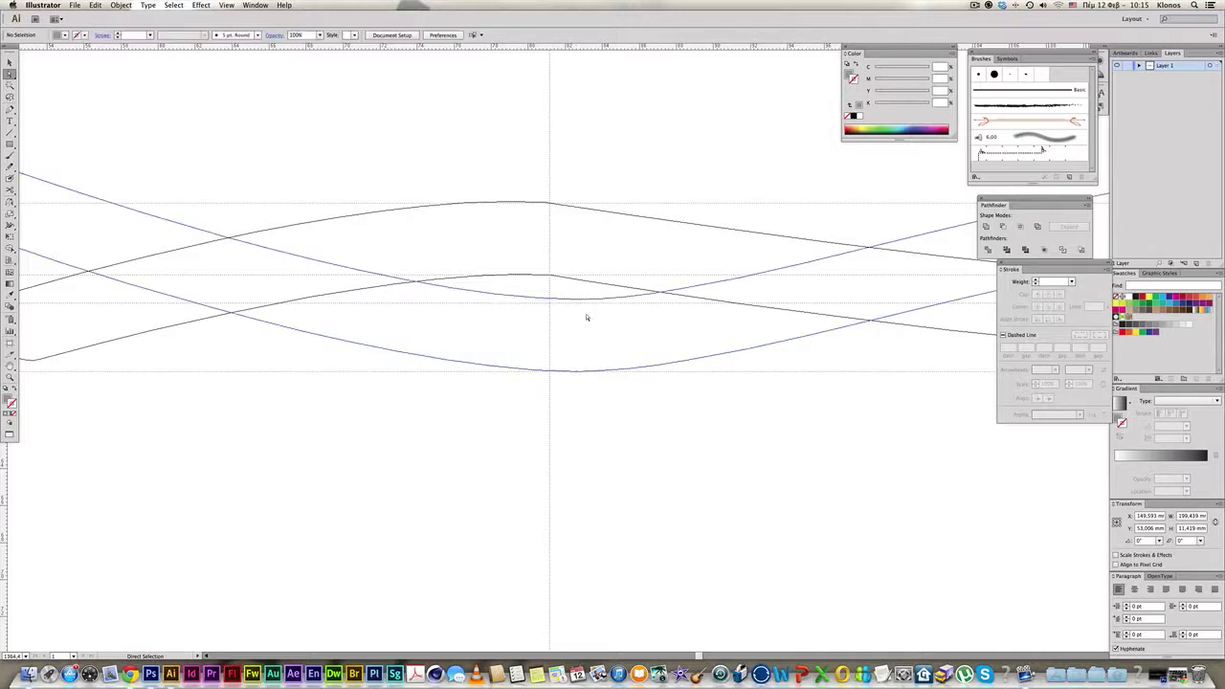
{"action": "left_click_drag", "start_coordinate": [570, 297], "coordinate": [561, 304]}
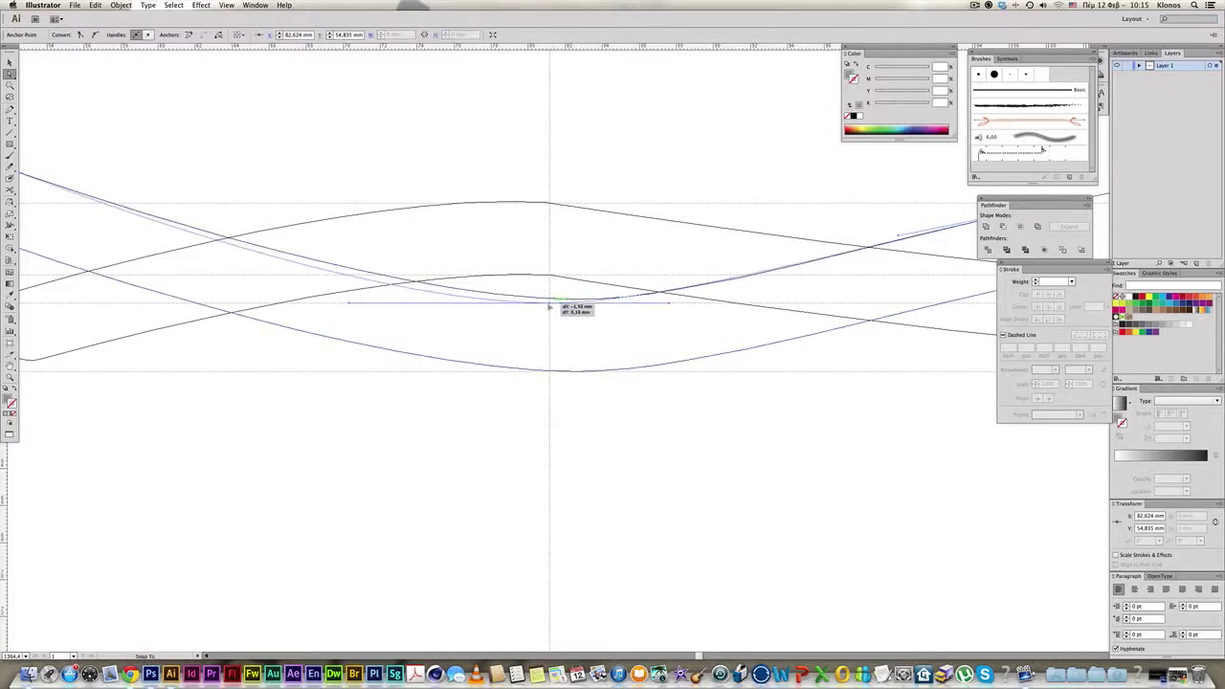
{"action": "left_click", "coordinate": [583, 400]}
{"action": "left_click", "coordinate": [574, 370]}
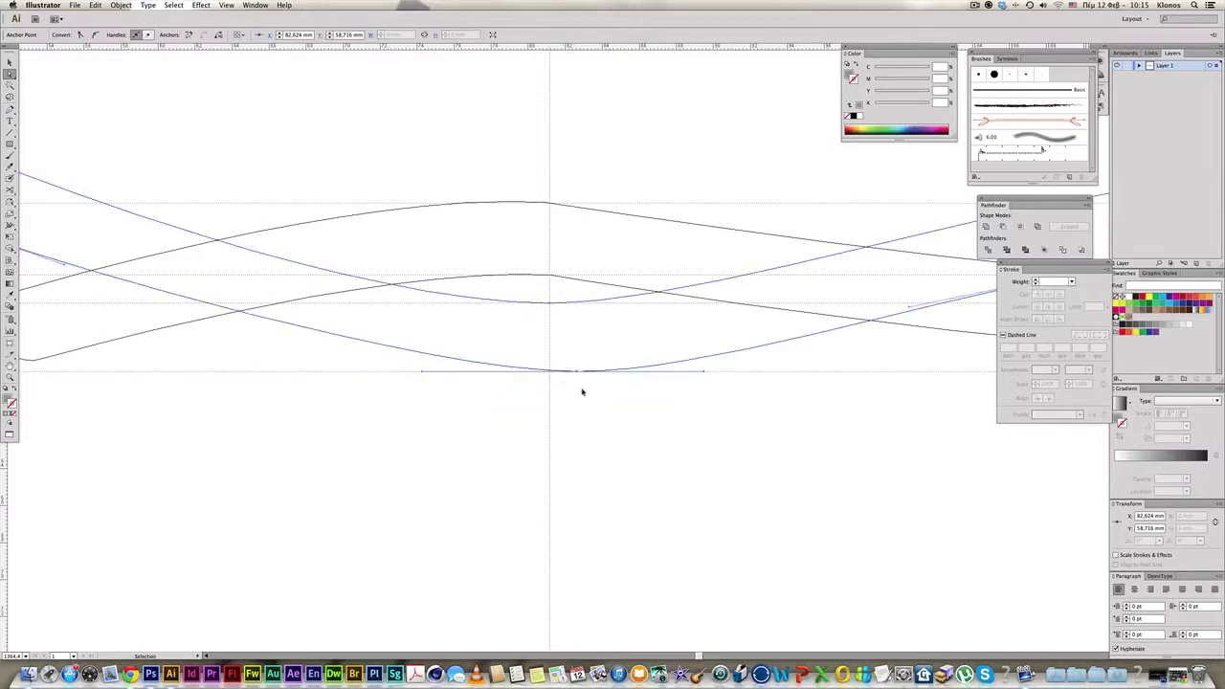
{"action": "mouse_move", "coordinate": [574, 371]}
{"action": "left_mouse_down"}
{"action": "mouse_move", "coordinate": [552, 375]}
{"action": "mouse_move", "coordinate": [564, 374]}
{"action": "left_mouse_up"}
Move the upper curve's crest anchor onto the guide, then zoom out to check the whole wire.
{"action": "left_click", "coordinate": [634, 424]}
{"action": "left_click", "coordinate": [703, 404], "text": "alt"}
{"action": "left_click", "coordinate": [703, 404], "text": "alt"}
{"action": "left_click", "coordinate": [481, 203]}
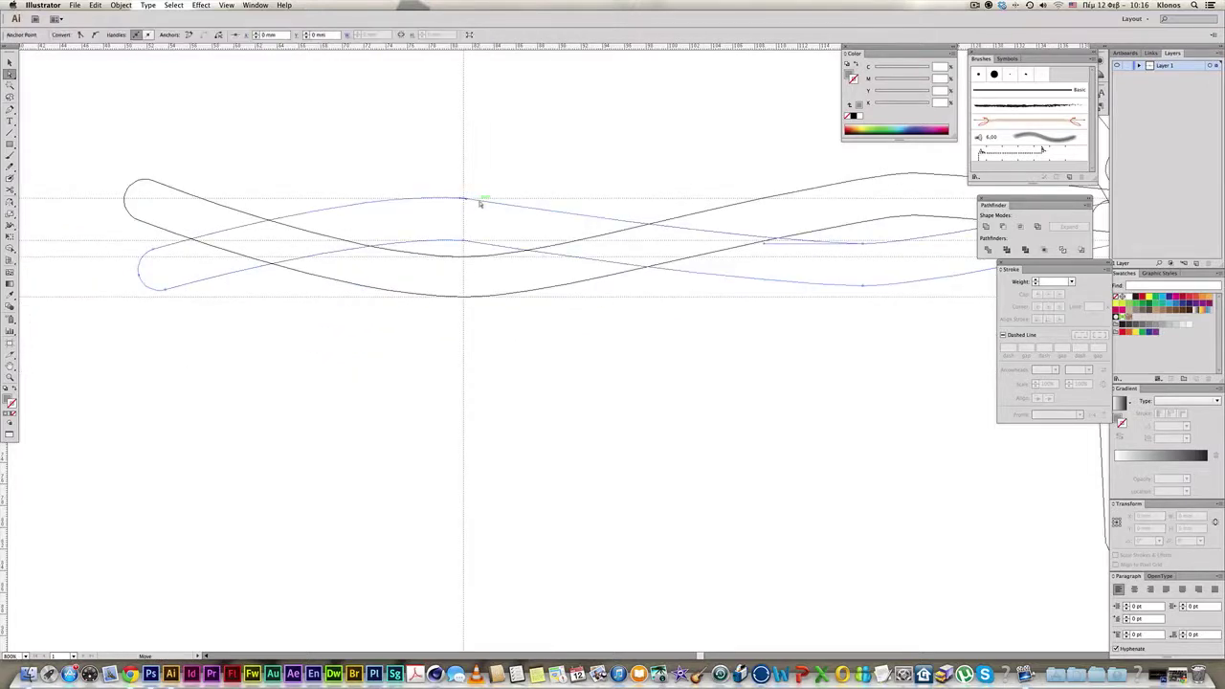
{"action": "left_click_drag", "start_coordinate": [418, 183], "coordinate": [509, 224]}
{"action": "left_click", "coordinate": [567, 338]}
{"action": "left_click", "coordinate": [587, 332]}
{"action": "left_click", "coordinate": [588, 335]}
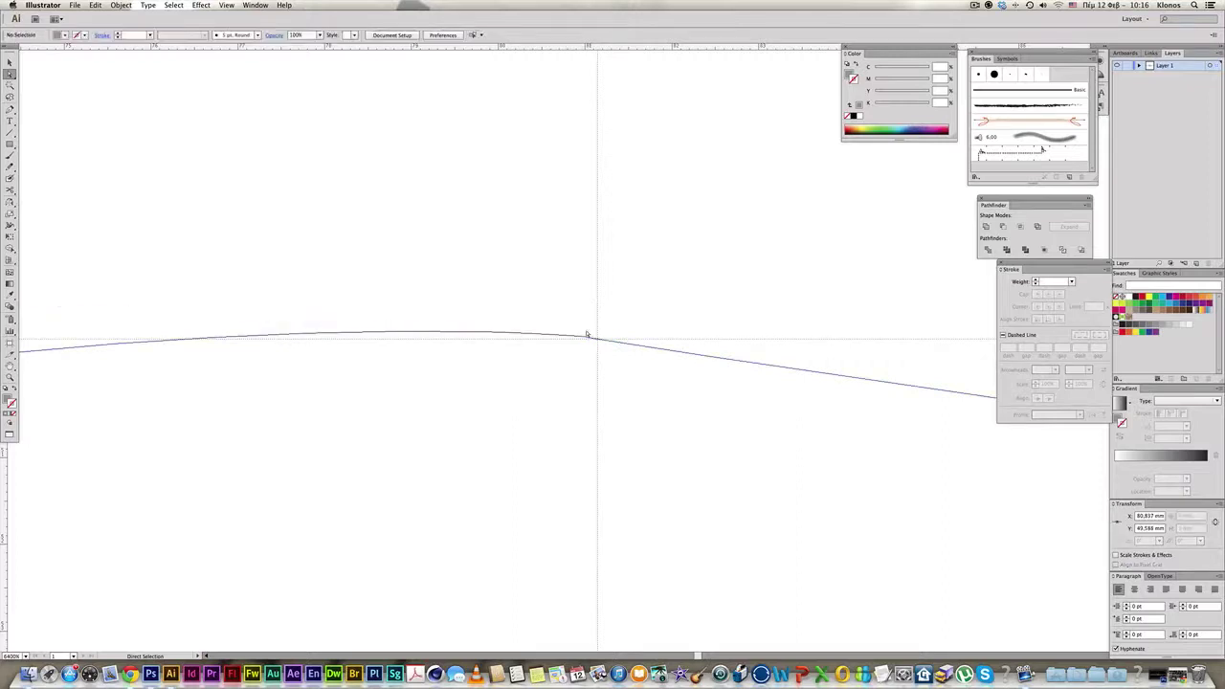
{"action": "left_click", "coordinate": [583, 335]}
{"action": "left_click", "coordinate": [586, 334]}
{"action": "left_click", "coordinate": [554, 322]}
{"action": "left_click", "coordinate": [587, 335]}
{"action": "left_click", "coordinate": [605, 319]}
{"action": "left_click_drag", "start_coordinate": [590, 336], "coordinate": [572, 336]}
{"action": "left_click", "coordinate": [563, 320]}
{"action": "left_click", "coordinate": [571, 336]}
{"action": "left_click_drag", "start_coordinate": [571, 337], "coordinate": [595, 338]}
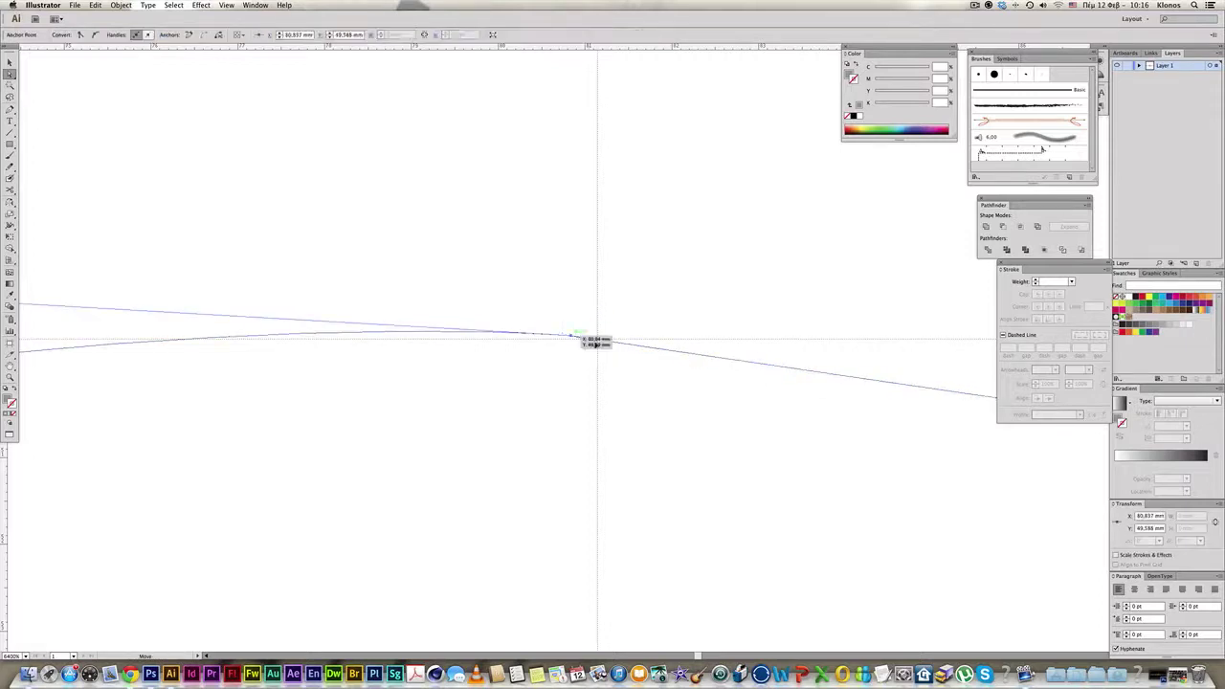
{"action": "left_click", "coordinate": [637, 315]}
{"action": "left_click", "coordinate": [662, 423], "text": "alt"}
{"action": "left_click", "coordinate": [662, 423], "text": "alt"}
{"action": "left_click", "coordinate": [662, 423], "text": "alt"}
{"action": "left_click", "coordinate": [662, 423], "text": "alt"}
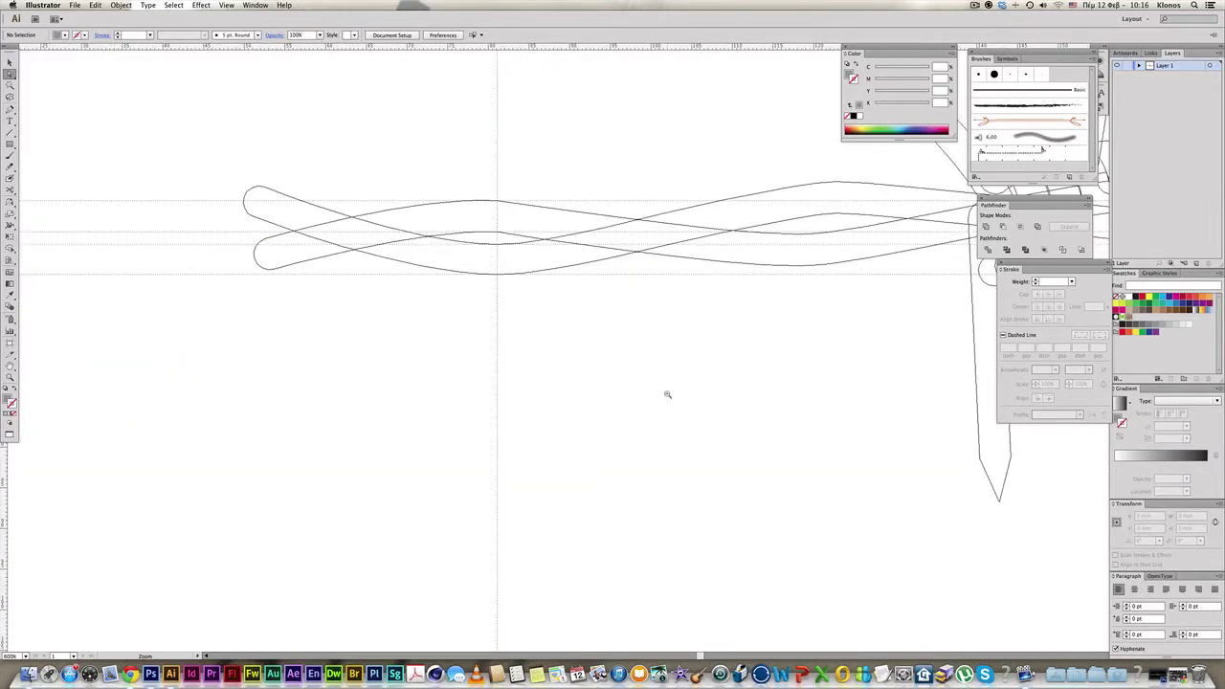
{"action": "left_click", "coordinate": [667, 394], "text": "alt"}
{"action": "left_click", "coordinate": [667, 394], "text": "alt"}
{"action": "left_click", "coordinate": [667, 394], "text": "alt"}
{"action": "left_click", "coordinate": [667, 395], "text": "alt"}
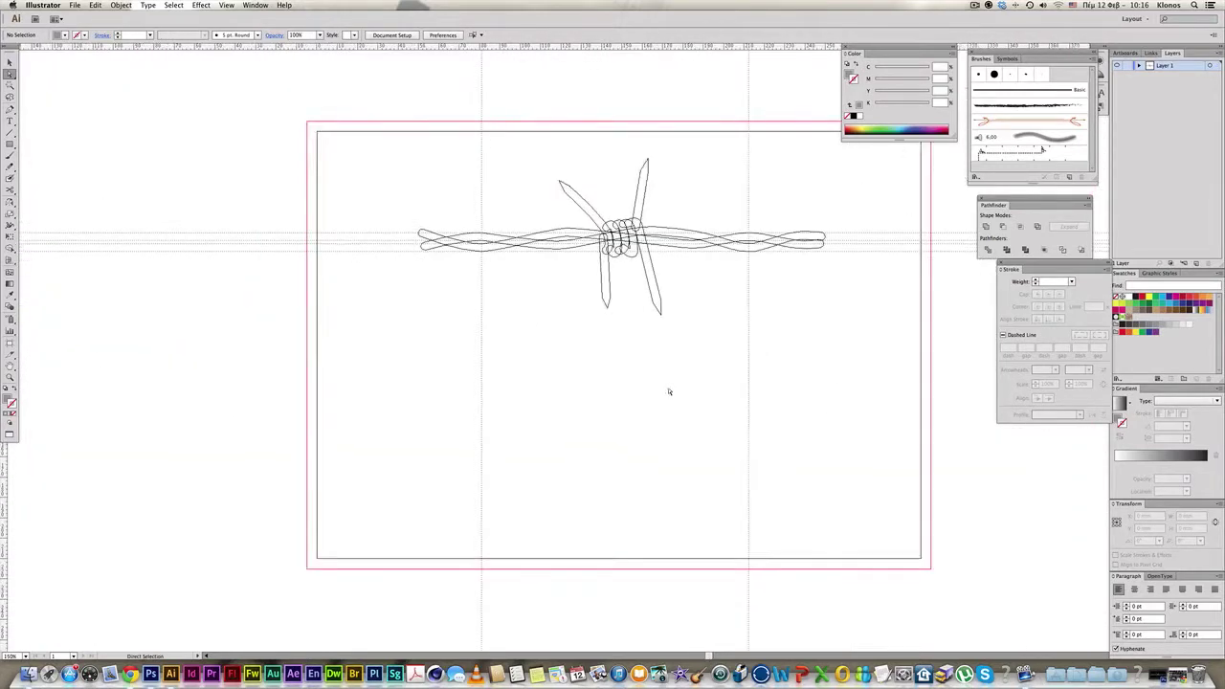
Back in colour view, draw a rectangle over the middle of the wire.
{"action": "key", "text": "ctrl+y"}
{"action": "scroll", "coordinate": [634, 369], "scroll_direction": "right", "scroll_amount": 3}
{"action": "scroll", "coordinate": [634, 369], "scroll_direction": "up", "scroll_amount": 2}
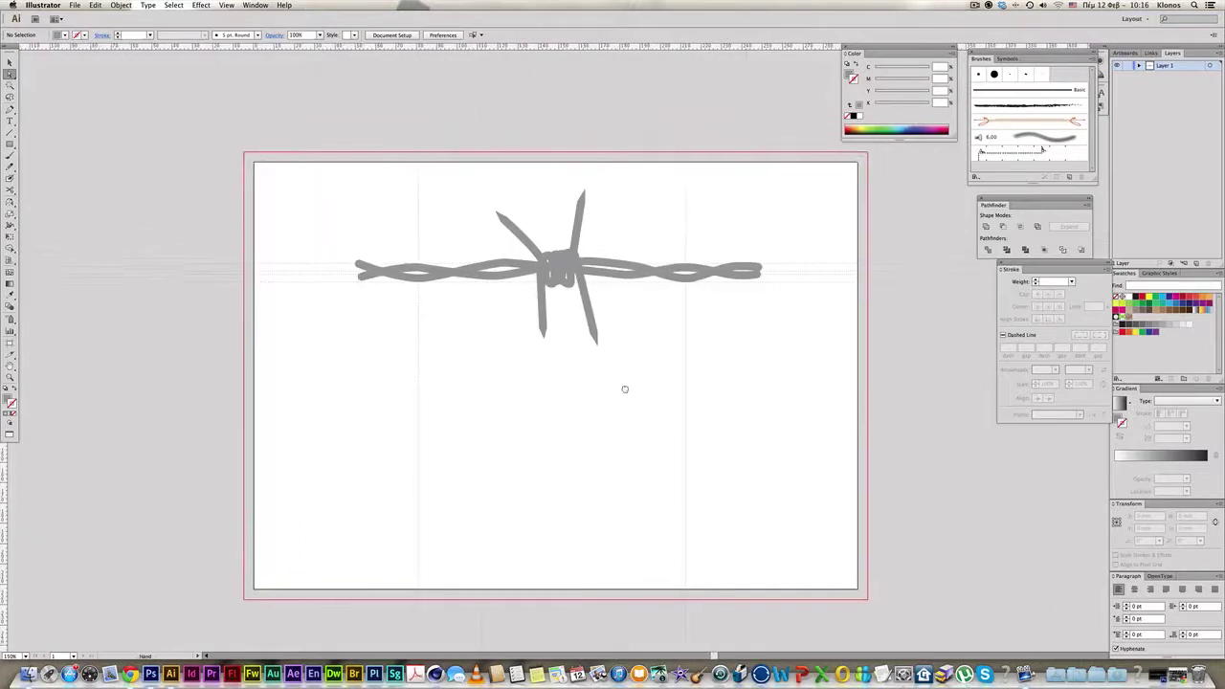
{"action": "left_click", "coordinate": [10, 143]}
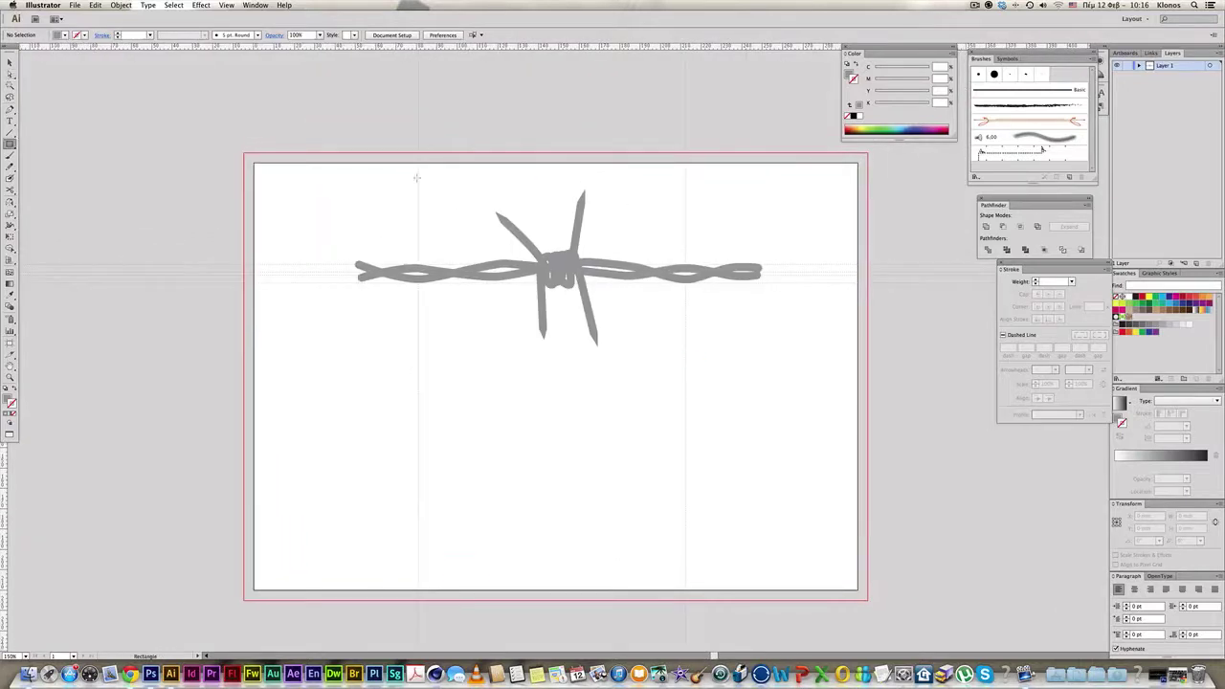
{"action": "left_click_drag", "start_coordinate": [417, 178], "coordinate": [685, 362]}
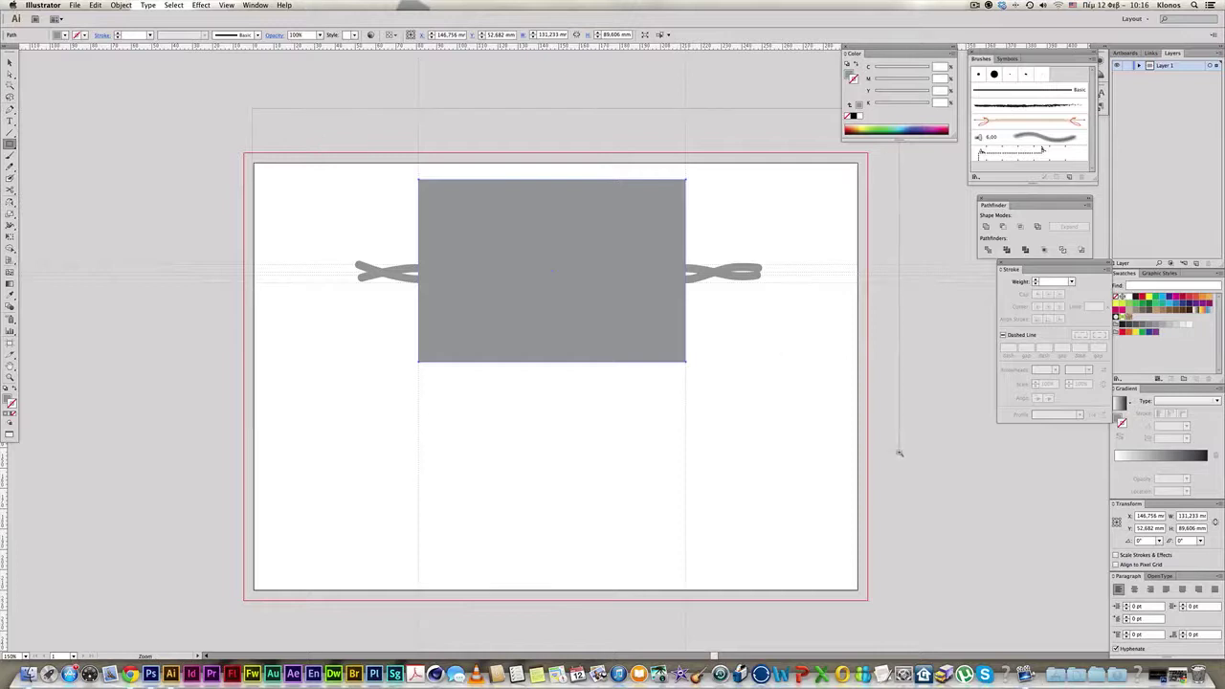
Place a copy of the rectangle beside the original.
{"action": "scroll", "coordinate": [896, 446], "scroll_direction": "up", "scroll_amount": 3}
{"action": "scroll", "coordinate": [836, 431], "scroll_direction": "right", "scroll_amount": 2}
{"action": "key", "text": "v"}
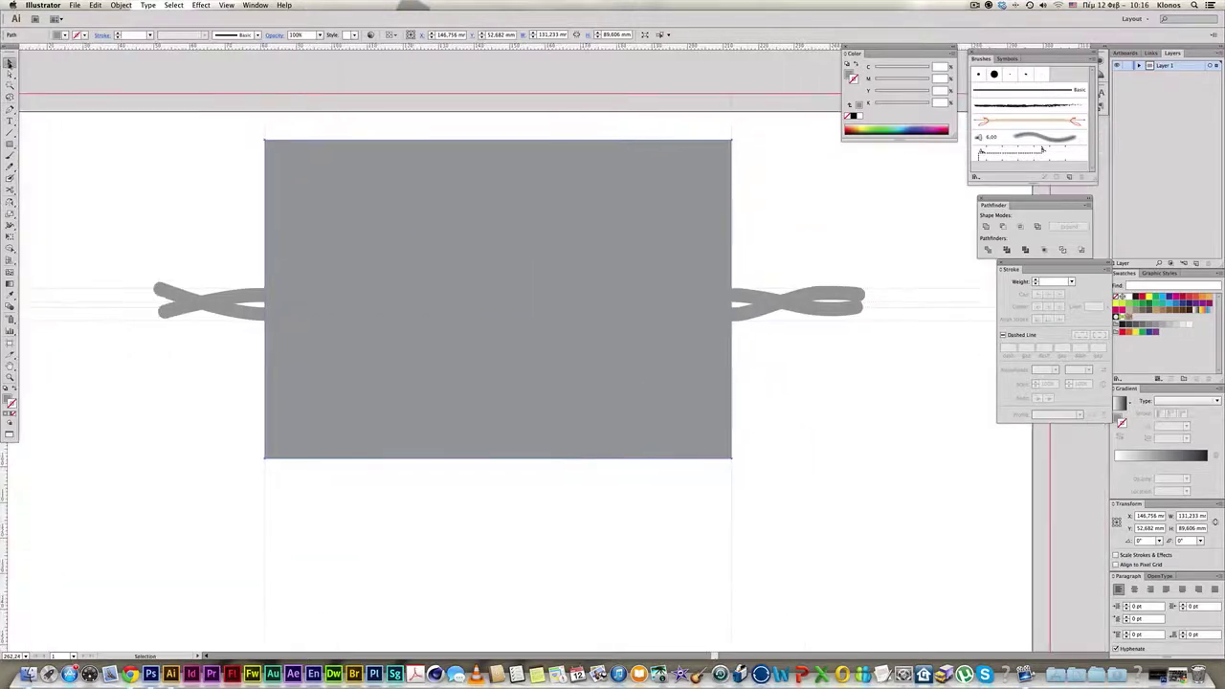
{"action": "scroll", "coordinate": [536, 287], "scroll_direction": "down", "scroll_amount": 2}
{"action": "left_click", "coordinate": [436, 483]}
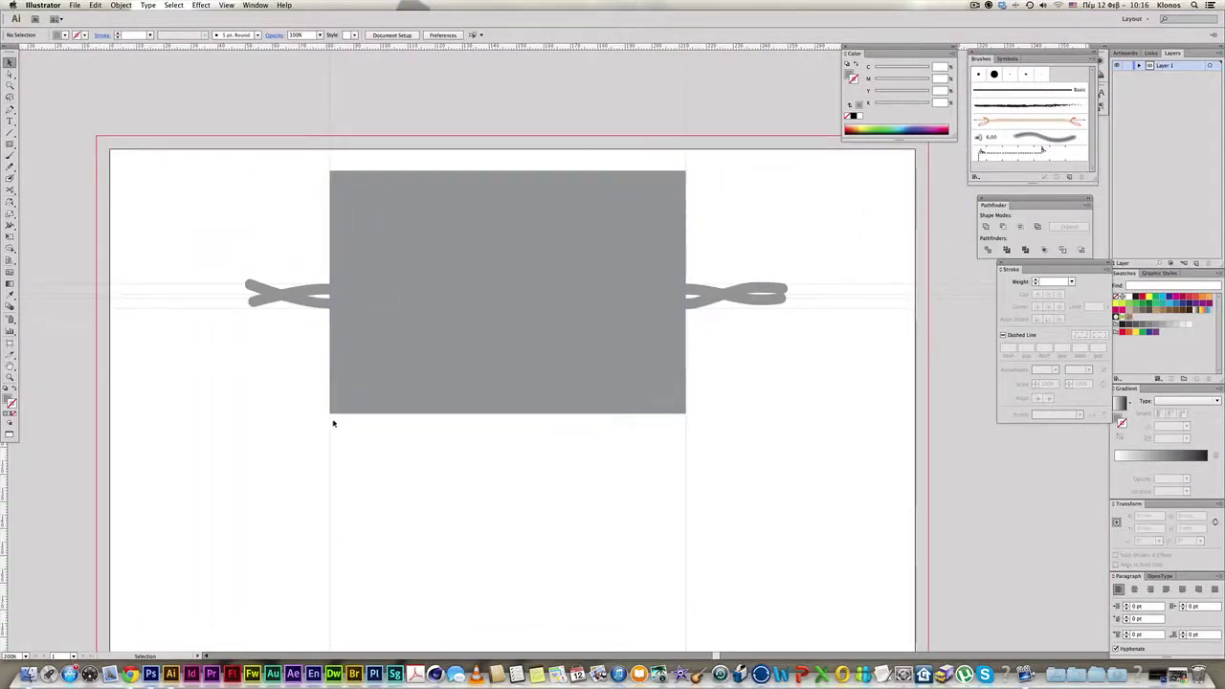
{"action": "mouse_move", "coordinate": [331, 414]}
{"action": "left_mouse_down"}
{"action": "mouse_move", "coordinate": [667, 428]}
{"action": "mouse_move", "coordinate": [686, 417]}
{"action": "left_mouse_up"}
{"action": "scroll", "coordinate": [782, 380], "scroll_direction": "right", "scroll_amount": 2}
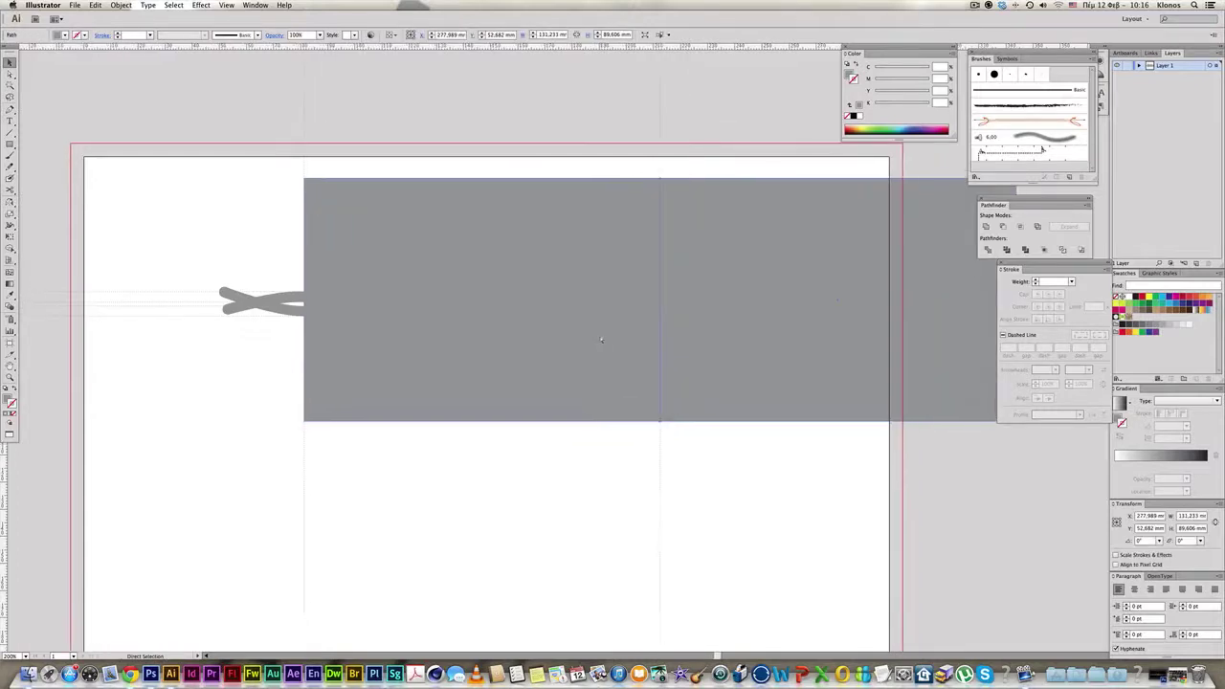
In Outline view, shorten the rectangle copy and narrow the rectangles from the right.
{"action": "key", "text": "ctrl+y"}
{"action": "scroll", "coordinate": [676, 316], "scroll_direction": "right", "scroll_amount": 3}
{"action": "key", "text": "a"}
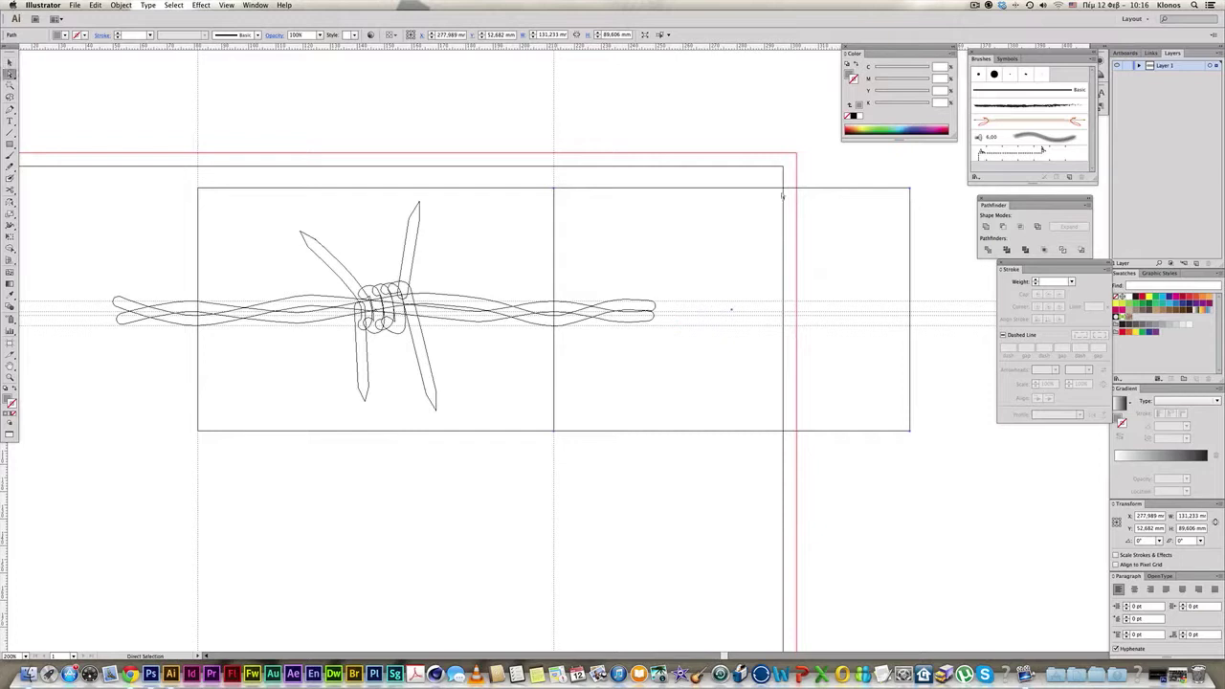
{"action": "left_click", "coordinate": [936, 251]}
{"action": "mouse_move", "coordinate": [909, 254]}
{"action": "left_mouse_down"}
{"action": "mouse_move", "coordinate": [662, 267]}
{"action": "mouse_move", "coordinate": [681, 265]}
{"action": "left_mouse_up"}
{"action": "scroll", "coordinate": [681, 265], "scroll_direction": "left", "scroll_amount": 4}
{"action": "scroll", "coordinate": [681, 265], "scroll_direction": "down", "scroll_amount": 1}
{"action": "scroll", "coordinate": [682, 265], "scroll_direction": "left", "scroll_amount": 1}
{"action": "key", "text": "v"}
{"action": "left_click", "coordinate": [224, 155]}
{"action": "left_click_drag", "start_coordinate": [855, 391], "coordinate": [374, 394]}
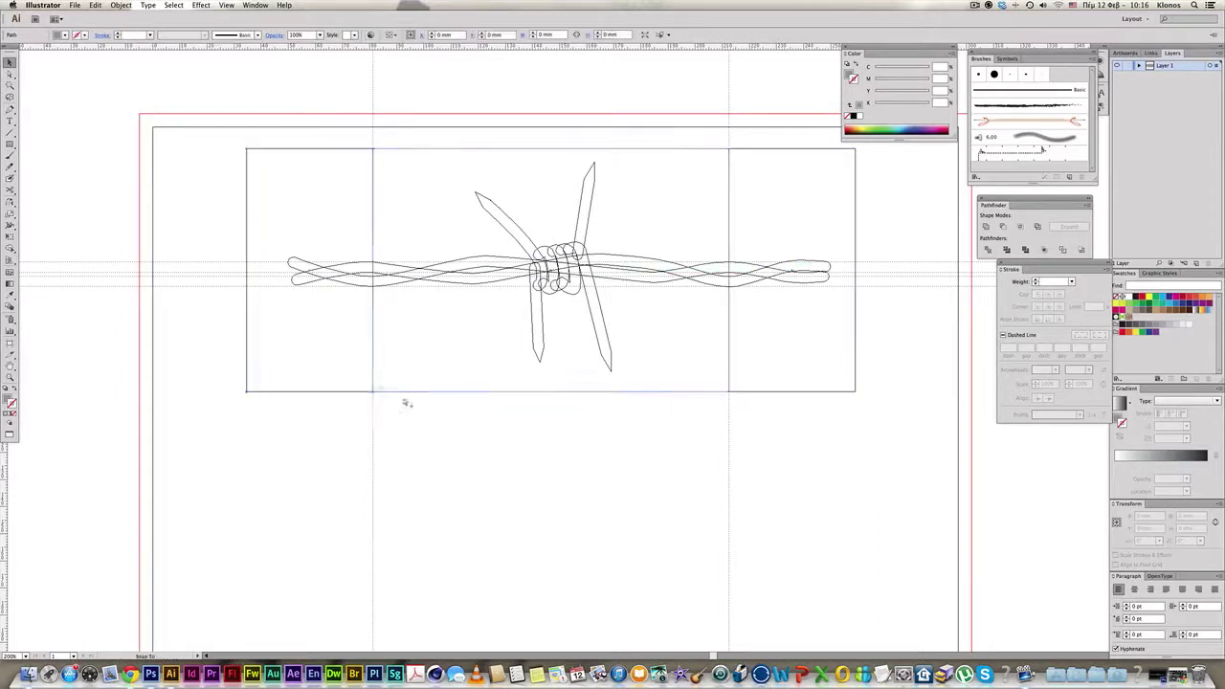
Set the tile rectangles' fill to None and zoom out to the whole artboard.
{"action": "key", "text": "ctrl+y"}
{"action": "left_click", "coordinate": [771, 367]}
{"action": "left_click", "coordinate": [680, 363], "text": "shift"}
{"action": "left_click", "coordinate": [276, 362], "text": "shift"}
{"action": "left_click", "coordinate": [419, 382], "text": "shift"}
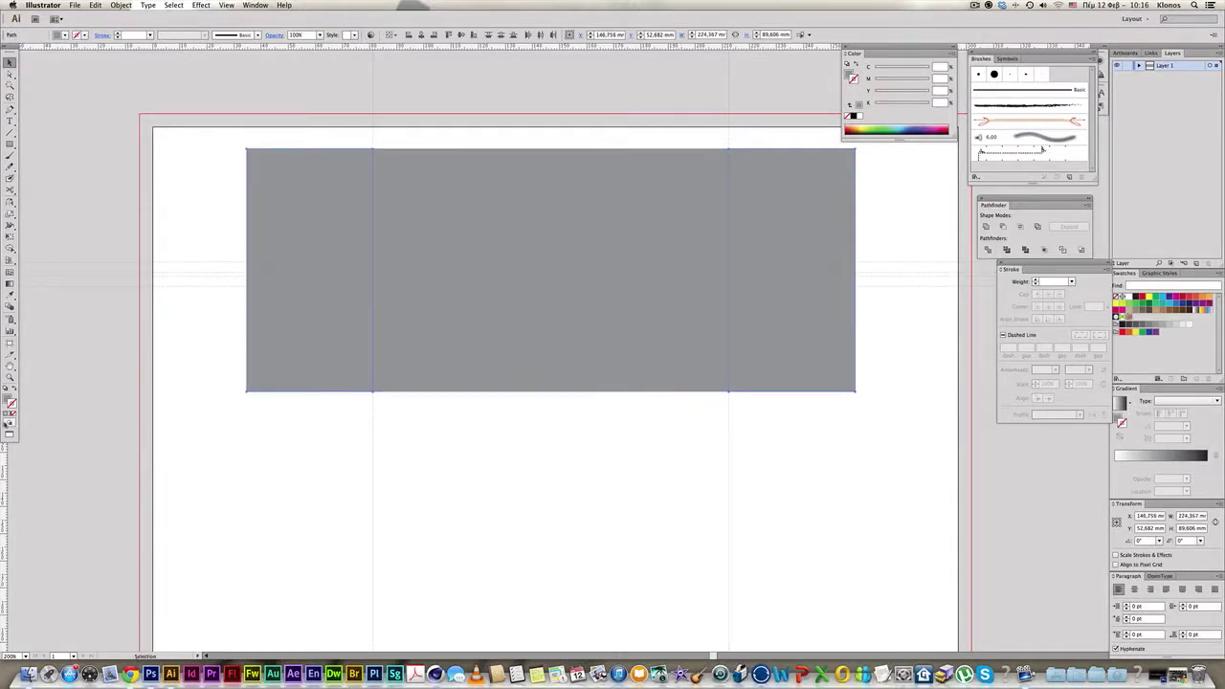
{"action": "left_click", "coordinate": [11, 414]}
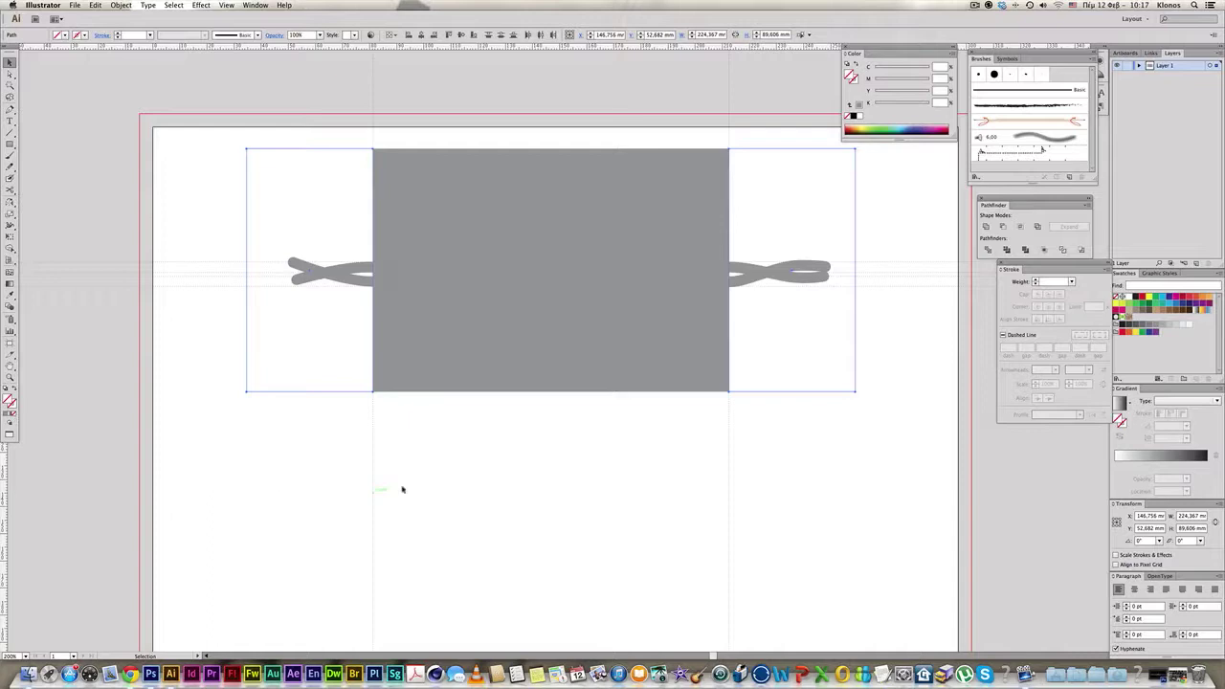
{"action": "left_click", "coordinate": [539, 388]}
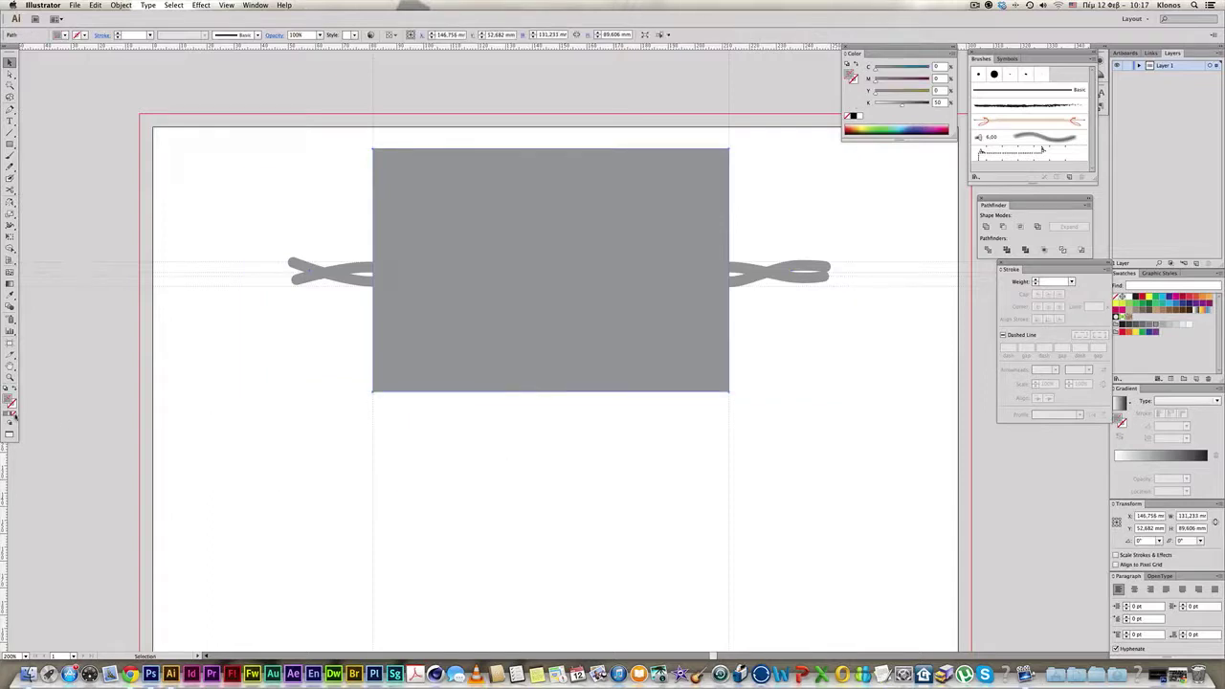
{"action": "left_click", "coordinate": [13, 414]}
{"action": "left_click", "coordinate": [664, 456]}
{"action": "left_click_drag", "start_coordinate": [660, 456], "coordinate": [665, 471]}
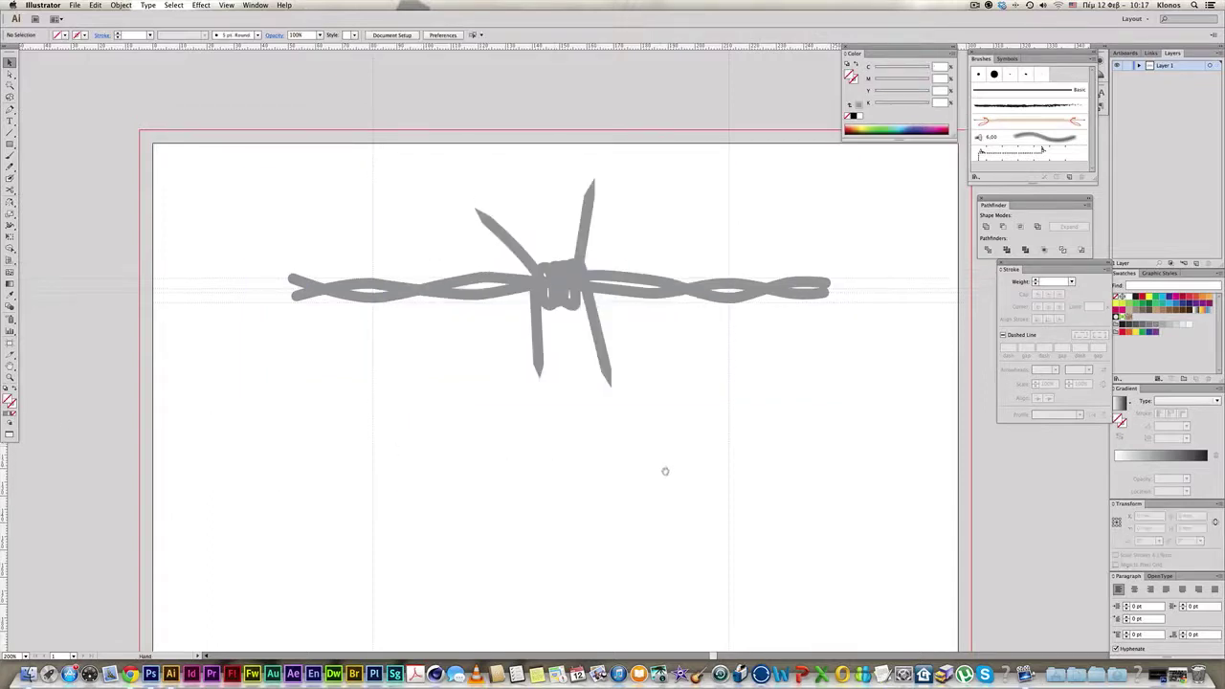
{"action": "left_click", "coordinate": [667, 480], "text": "alt"}
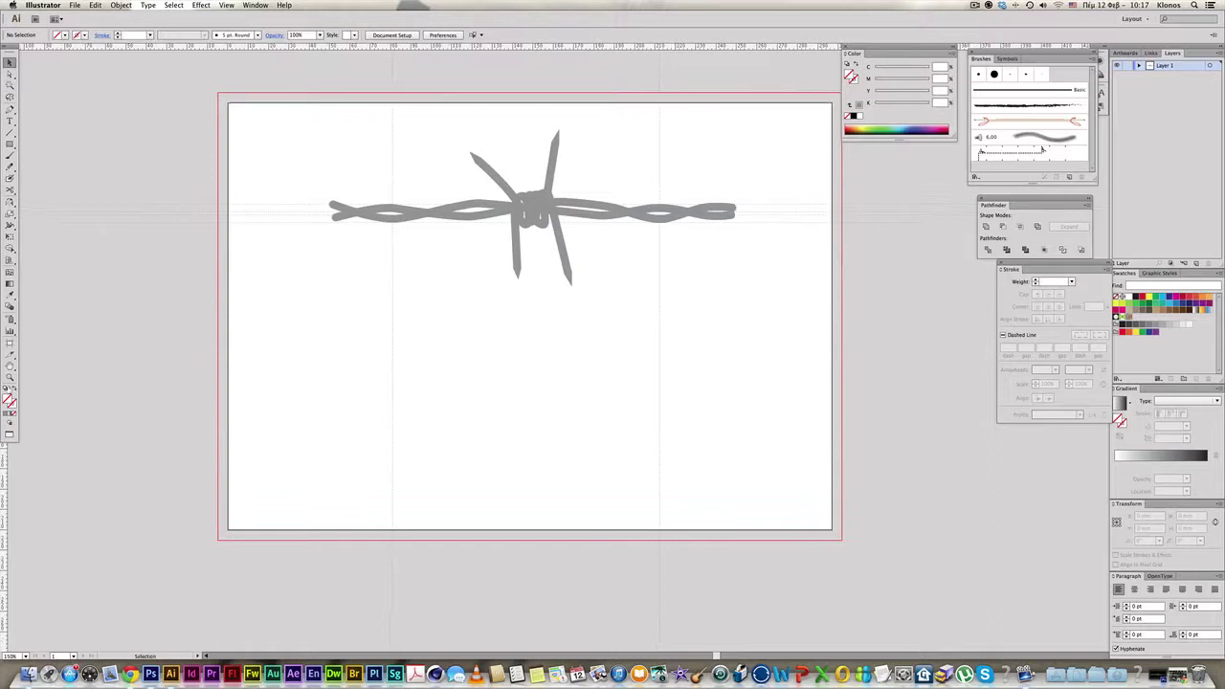
{"action": "left_click", "coordinate": [10, 343]}
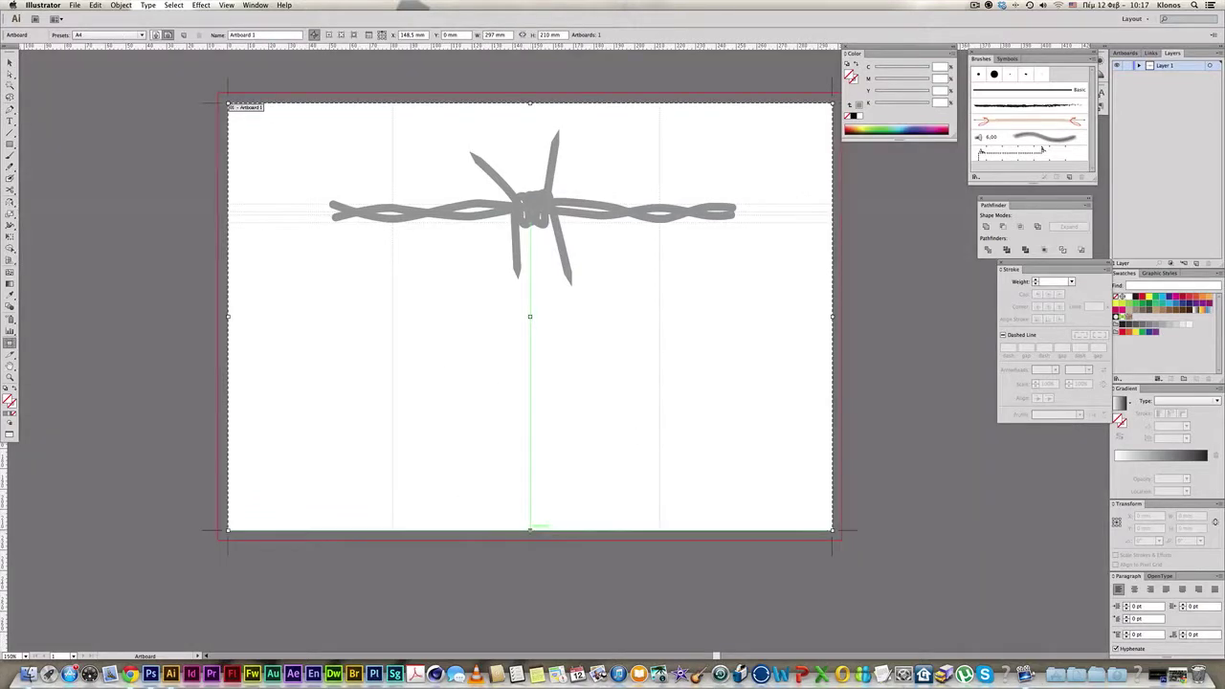
Drag the artboard's bottom edge down to make it about 289 mm tall.
{"action": "key", "text": "ctrl+minus"}
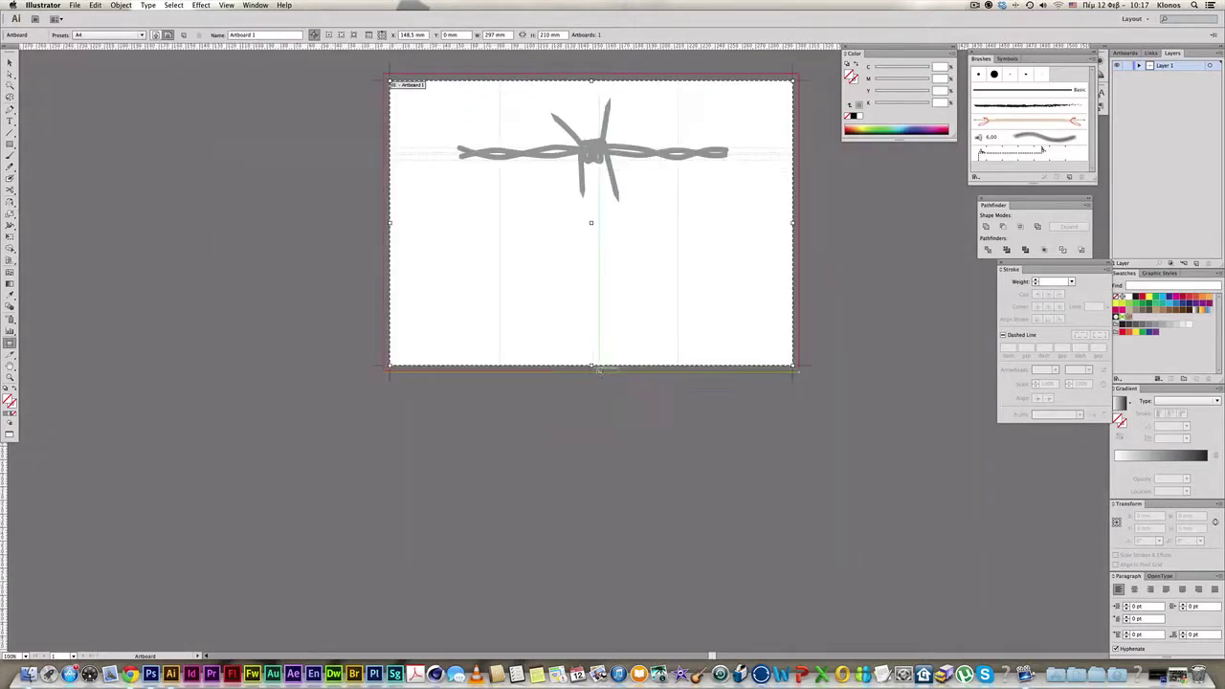
{"action": "left_click_drag", "start_coordinate": [593, 368], "coordinate": [593, 474]}
{"action": "key", "text": "Escape"}
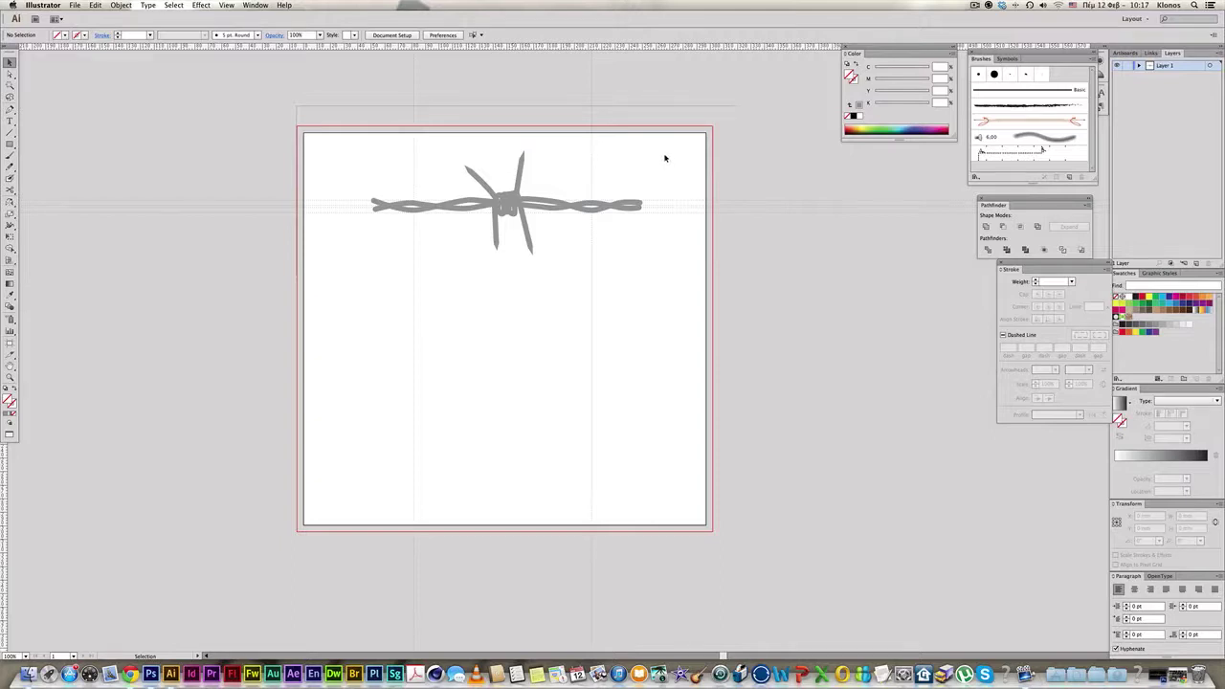
Copy the wire with its rectangles straight down twice for three stacked wires.
{"action": "left_click", "coordinate": [658, 151]}
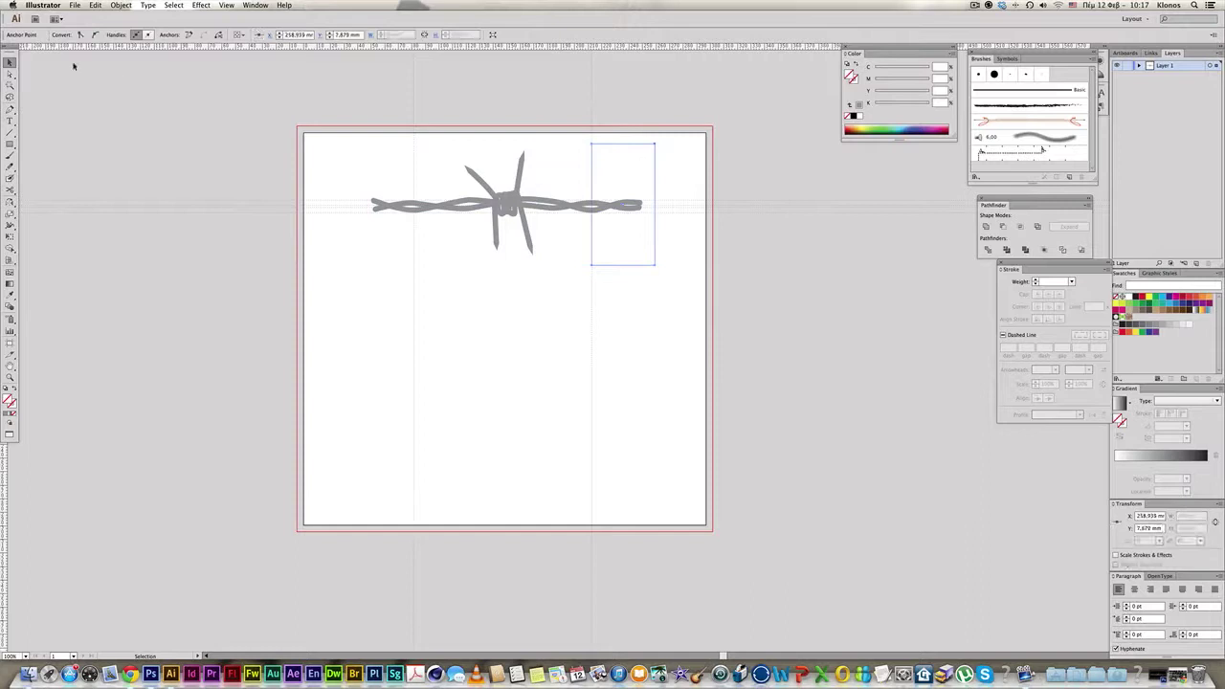
{"action": "left_click_drag", "start_coordinate": [287, 105], "coordinate": [727, 285]}
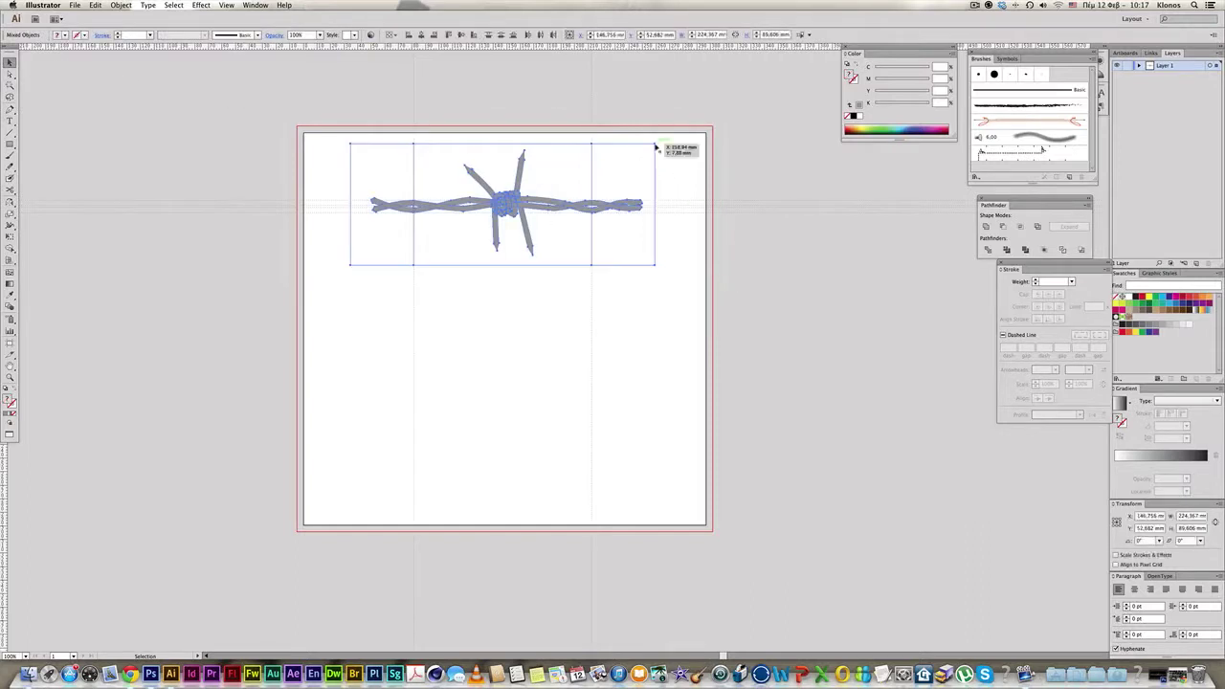
{"action": "left_click_drag", "start_coordinate": [656, 148], "coordinate": [649, 308]}
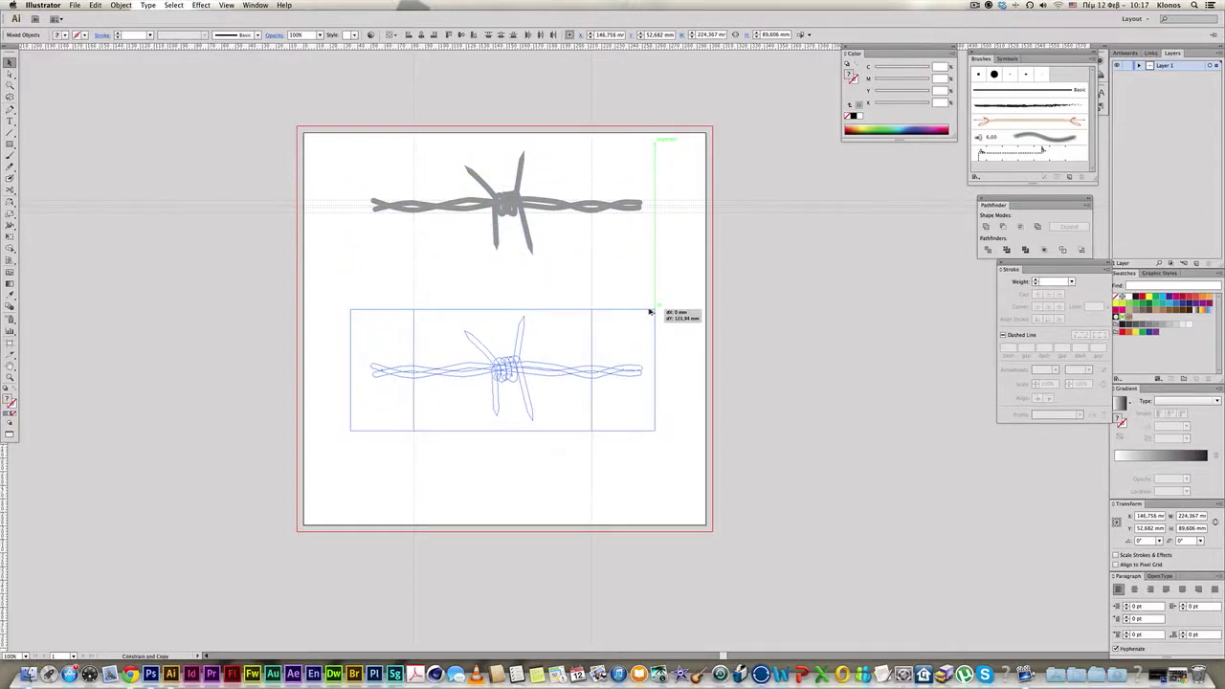
{"action": "left_click_drag", "start_coordinate": [649, 309], "coordinate": [651, 312]}
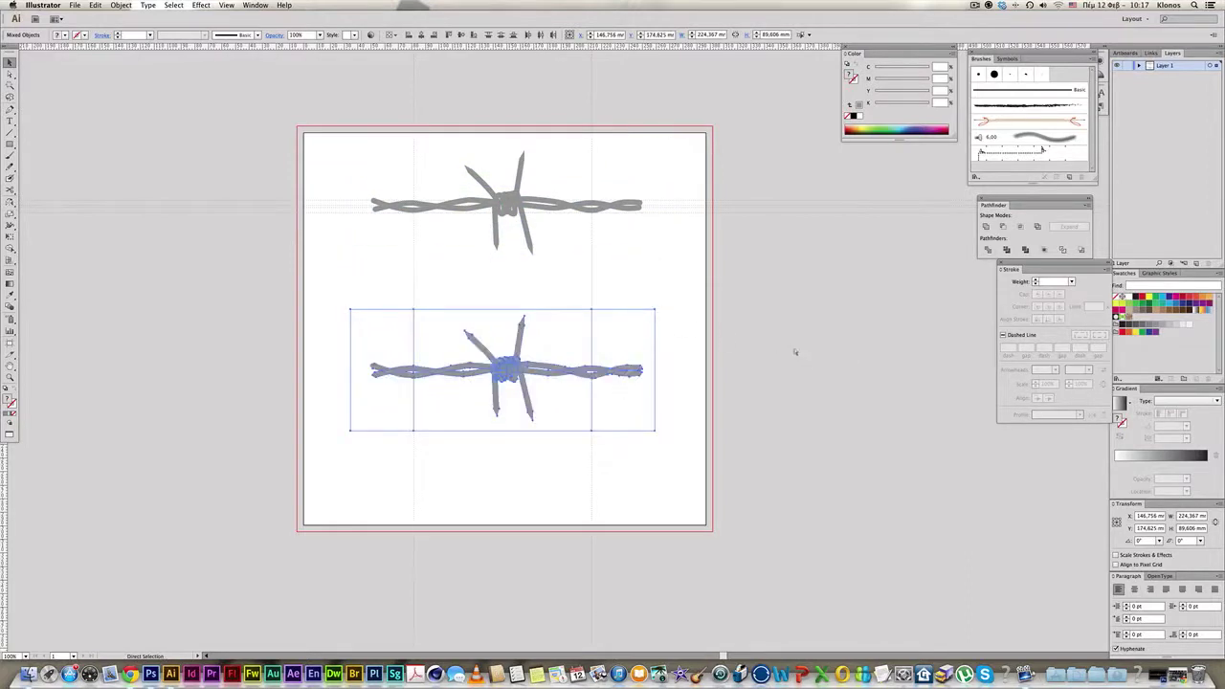
{"action": "key", "text": "super+d"}
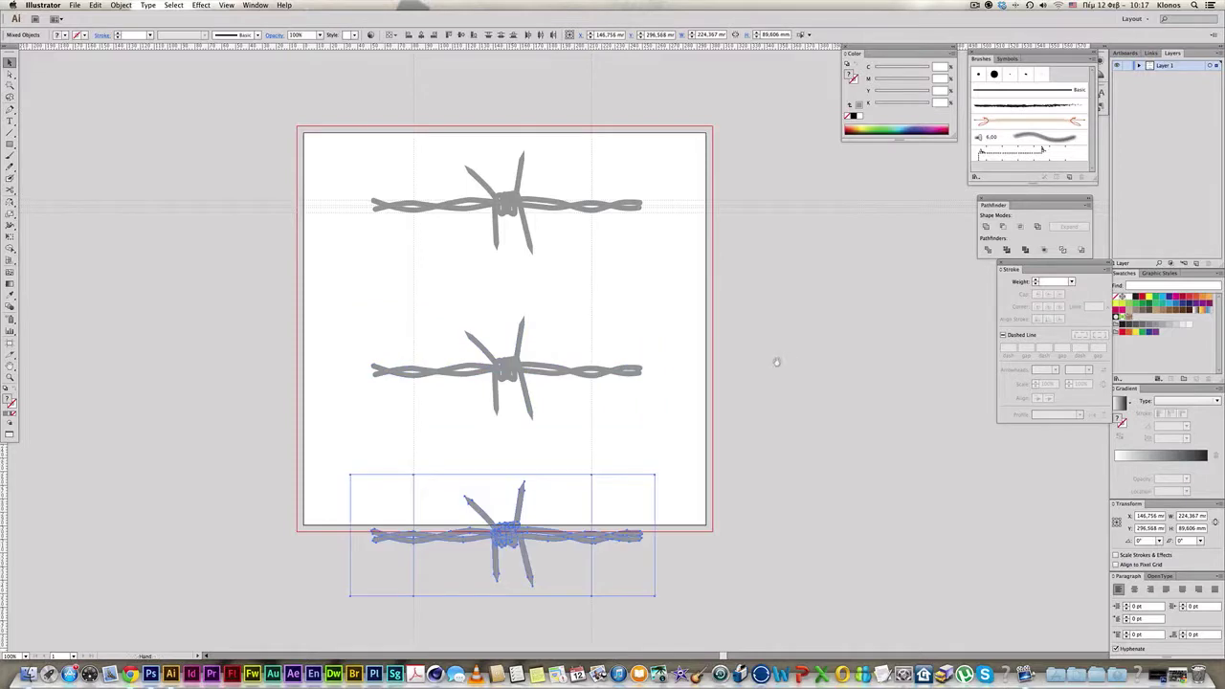
Extend the artboard down to about 379 mm and switch to Outline view.
{"action": "key", "text": "shift+o"}
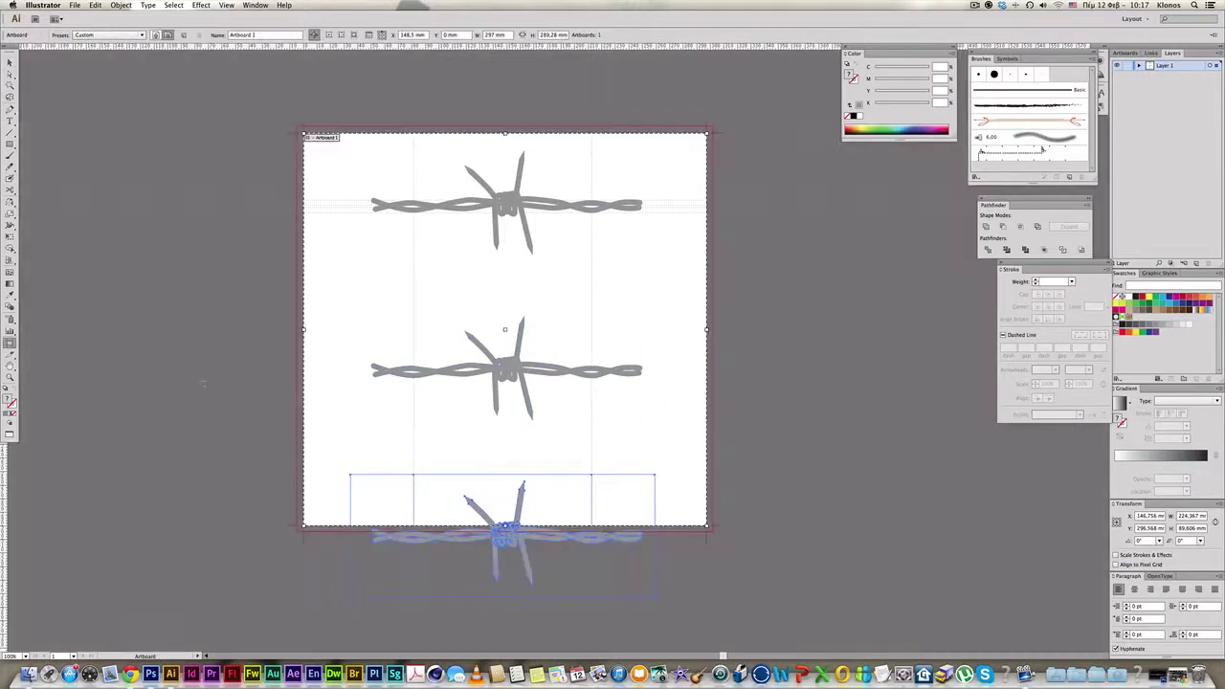
{"action": "left_click_drag", "start_coordinate": [350, 364], "coordinate": [349, 335]}
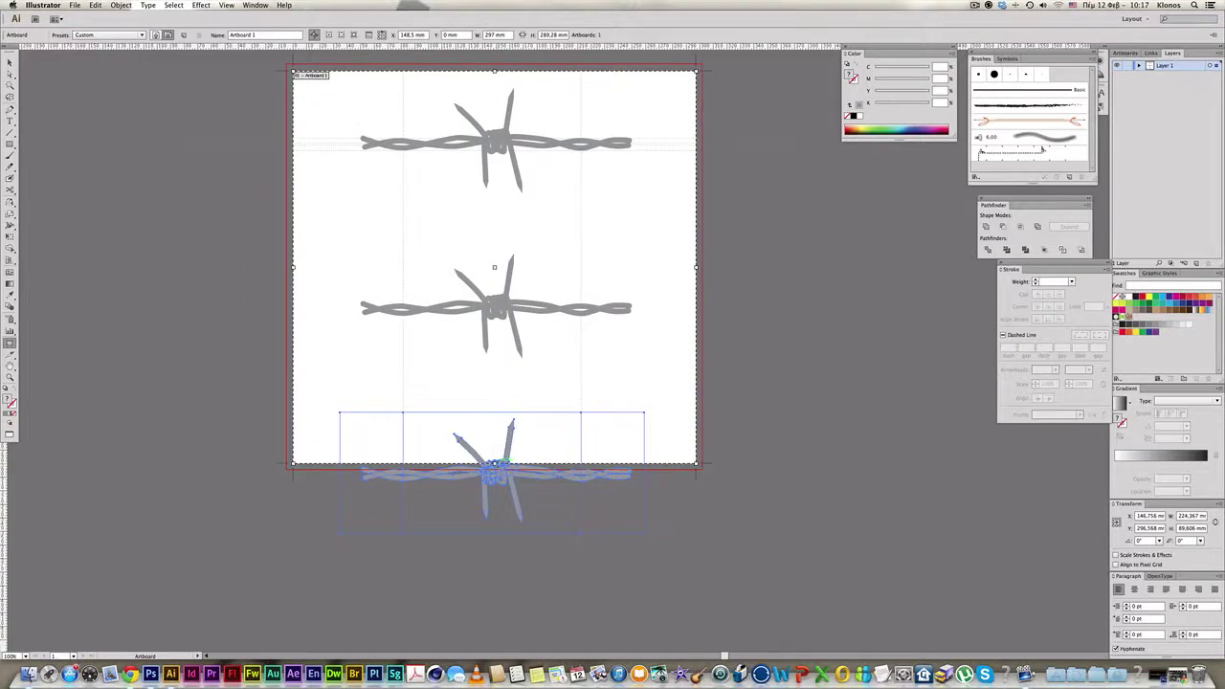
{"action": "left_click_drag", "start_coordinate": [494, 464], "coordinate": [493, 574]}
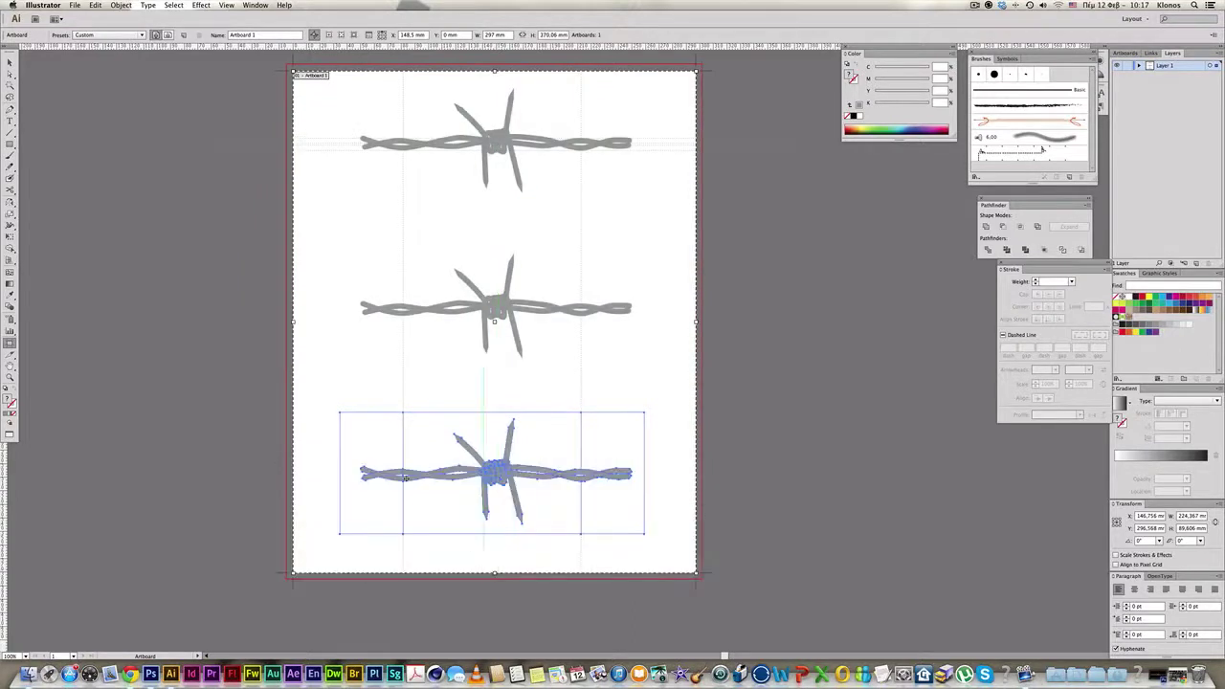
{"action": "key", "text": "v"}
{"action": "key", "text": "ctrl+y"}
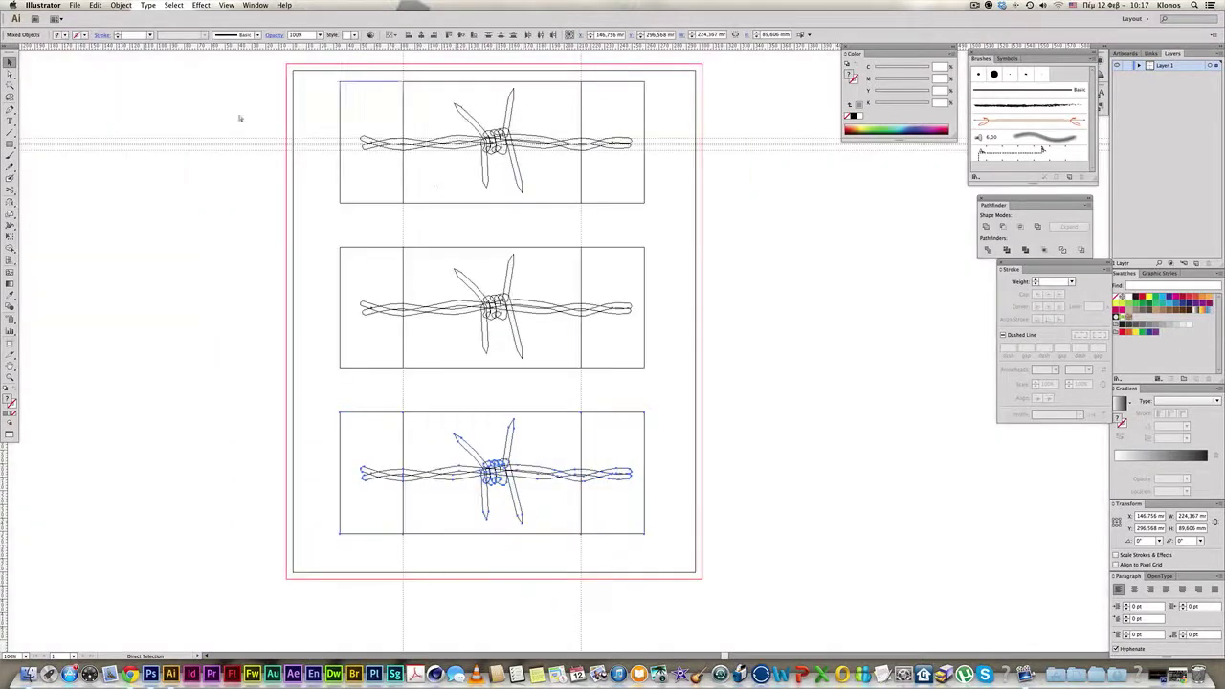
Delete rectangles so the top wire keeps the left, the middle the middle, the bottom the right.
{"action": "left_click", "coordinate": [430, 209]}
{"action": "left_click", "coordinate": [533, 202]}
{"action": "key", "text": "Delete"}
{"action": "left_click_drag", "start_coordinate": [607, 212], "coordinate": [580, 196]}
{"action": "key", "text": "Delete"}
{"action": "left_click", "coordinate": [605, 247]}
{"action": "key", "text": "Delete"}
{"action": "left_click_drag", "start_coordinate": [316, 234], "coordinate": [380, 367]}
{"action": "key", "text": "Delete"}
{"action": "left_click_drag", "start_coordinate": [378, 410], "coordinate": [423, 431]}
{"action": "key", "text": "Delete"}
Check each wire group, then select the top wire together with its rectangle.
{"action": "left_click", "coordinate": [487, 128]}
{"action": "left_click", "coordinate": [463, 109]}
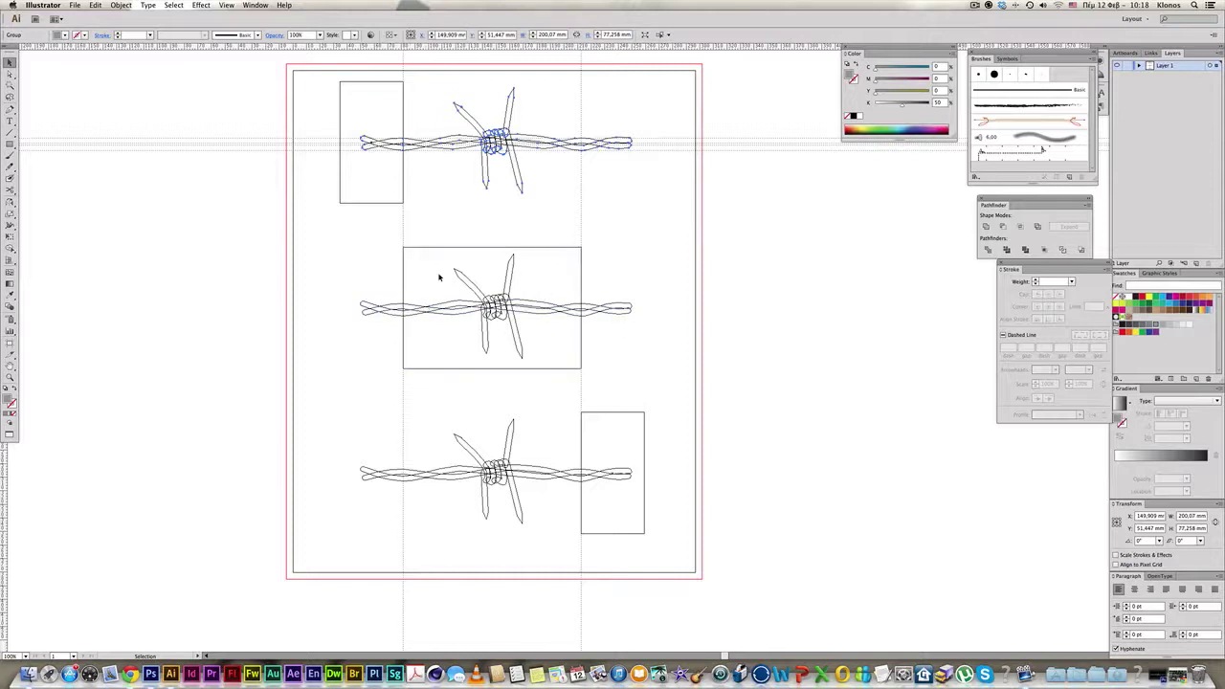
{"action": "left_click", "coordinate": [475, 304]}
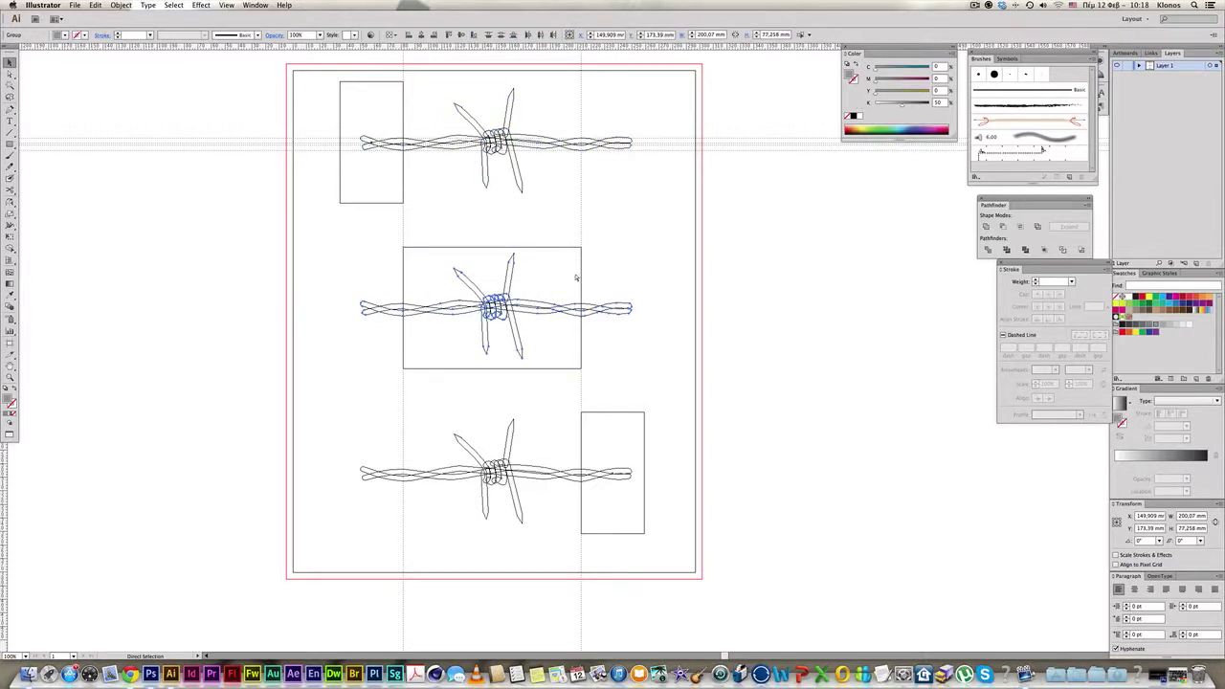
{"action": "left_click", "coordinate": [569, 508]}
{"action": "left_click", "coordinate": [610, 350]}
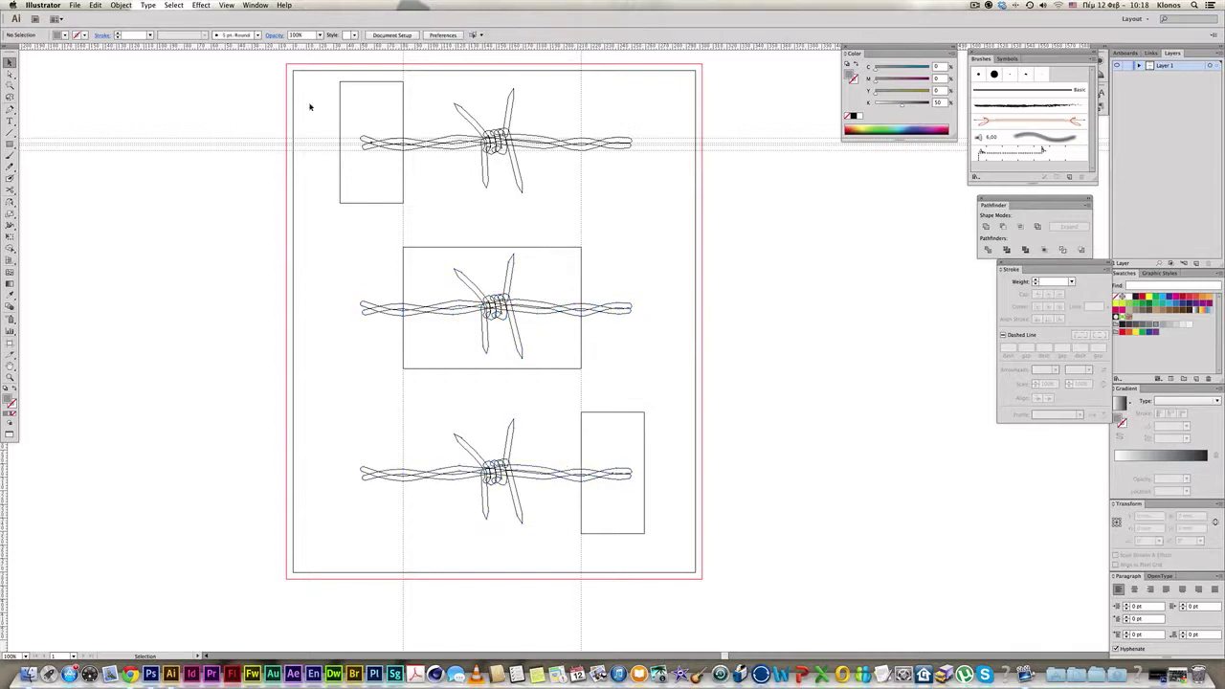
{"action": "left_click_drag", "start_coordinate": [329, 116], "coordinate": [597, 194]}
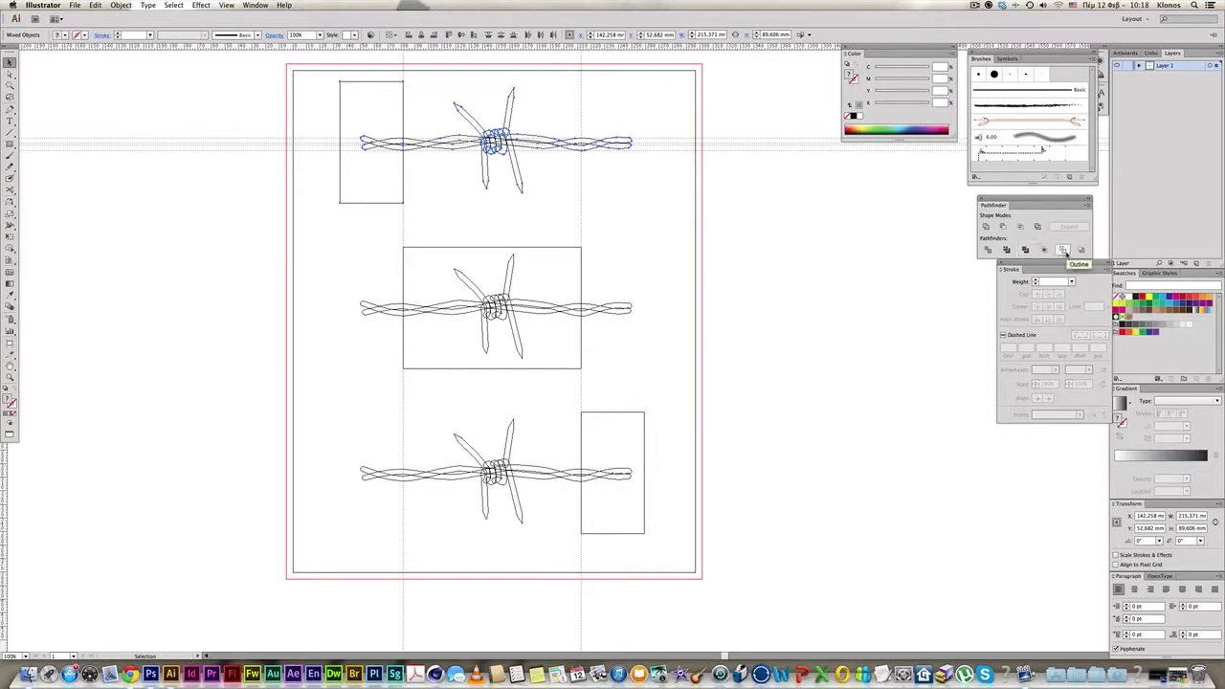
Crop each of the three wires to its own tile rectangle and return to colour preview.
{"action": "left_click", "coordinate": [1062, 249]}
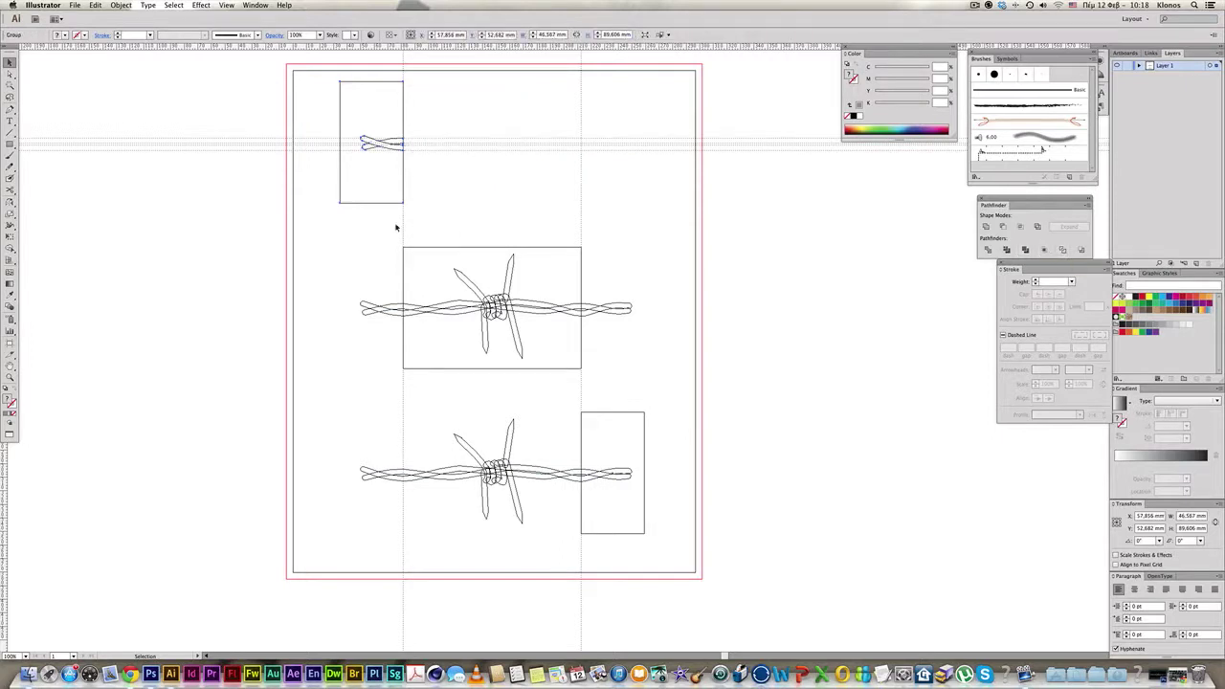
{"action": "left_click_drag", "start_coordinate": [542, 304], "coordinate": [705, 355]}
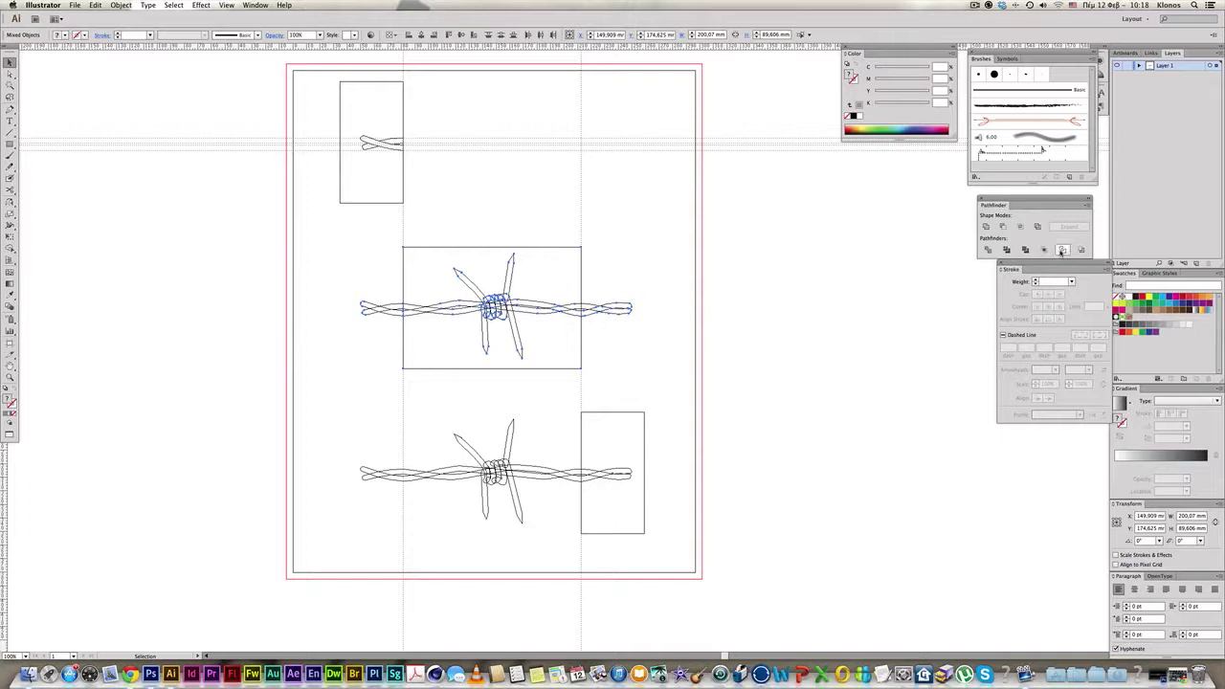
{"action": "left_click", "coordinate": [1045, 250]}
{"action": "left_click_drag", "start_coordinate": [320, 410], "coordinate": [777, 533]}
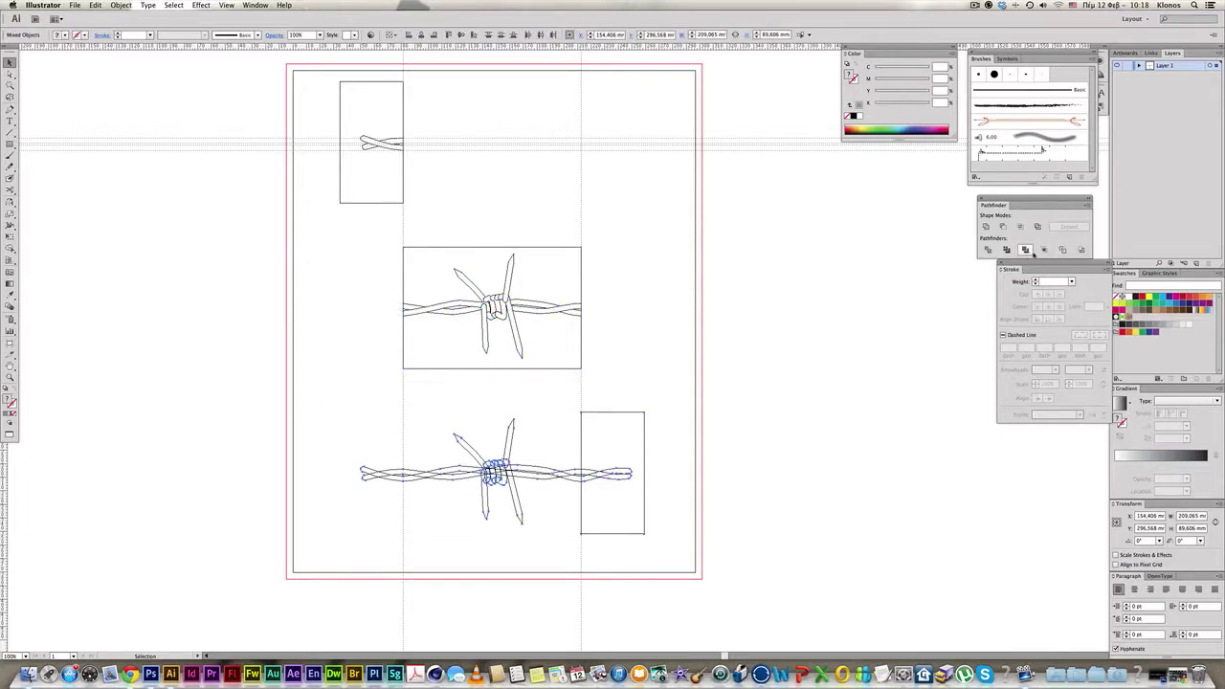
{"action": "left_click", "coordinate": [1043, 249]}
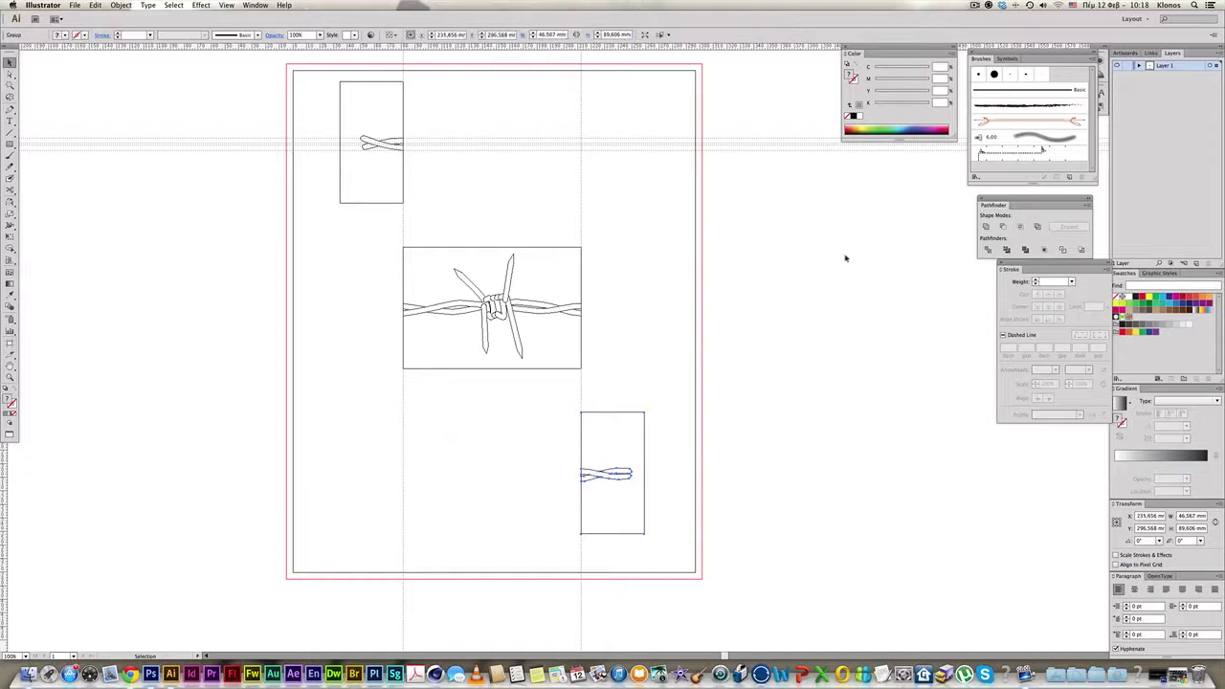
{"action": "key", "text": "ctrl+y"}
Reposition the cropped top-left and centre wire pieces.
{"action": "left_click", "coordinate": [352, 172]}
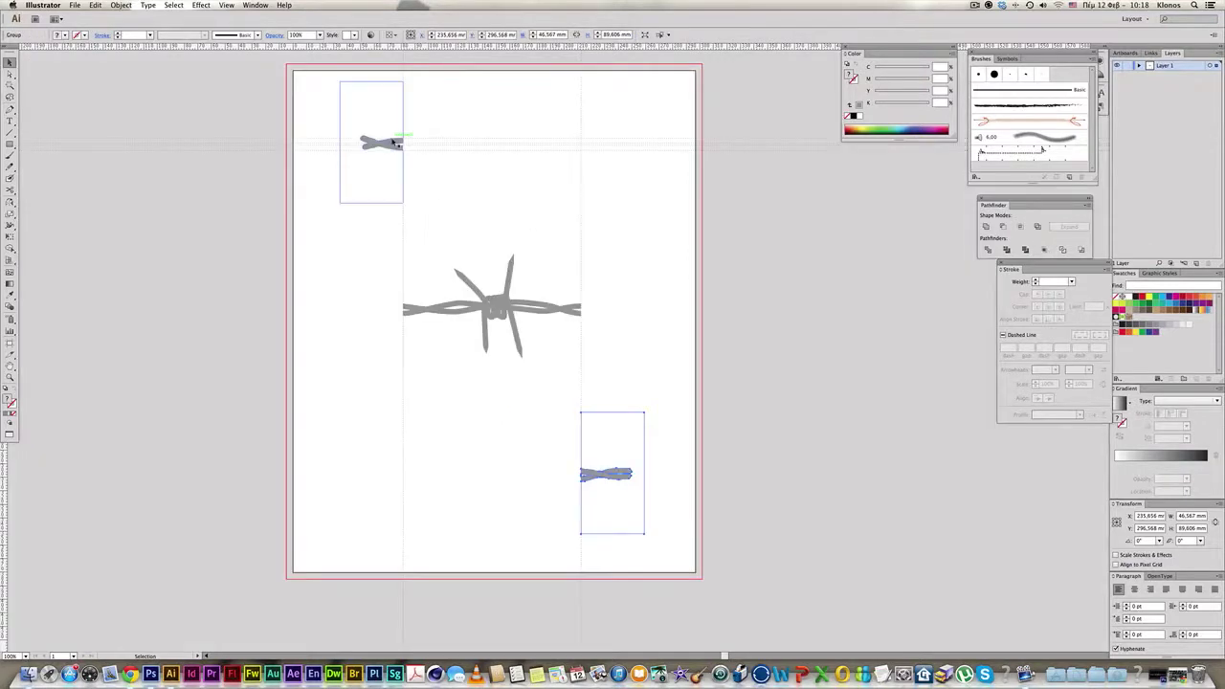
{"action": "left_click_drag", "start_coordinate": [404, 196], "coordinate": [421, 207]}
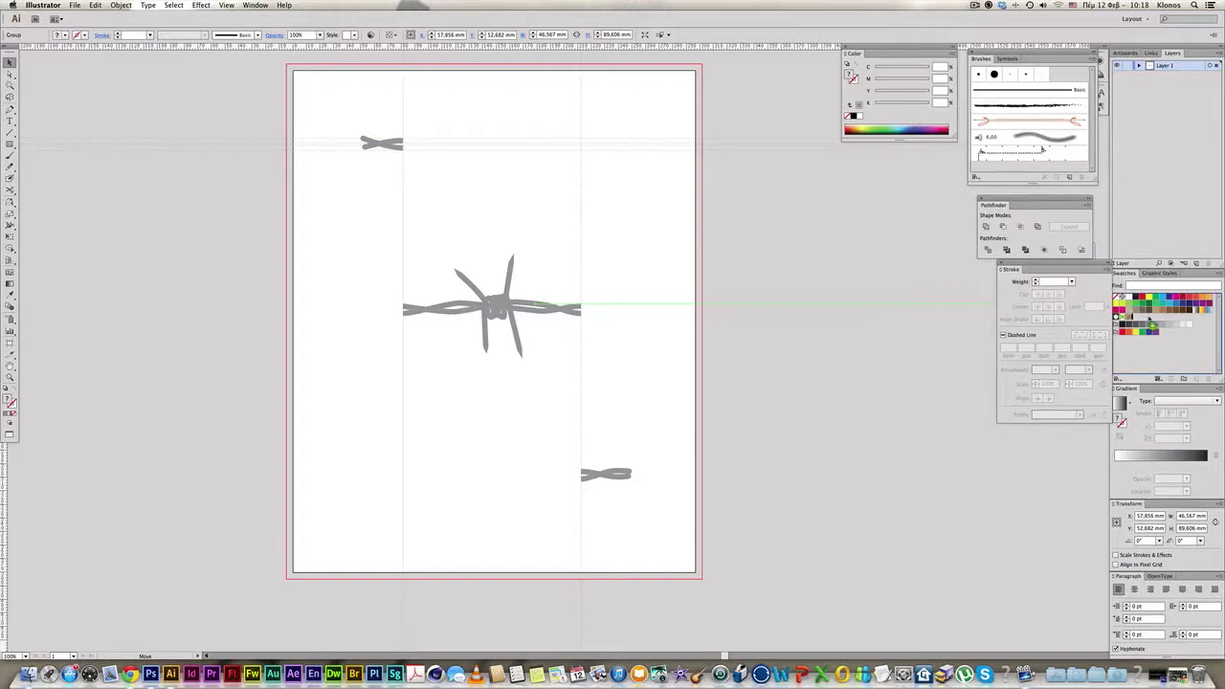
{"action": "left_click", "coordinate": [516, 346]}
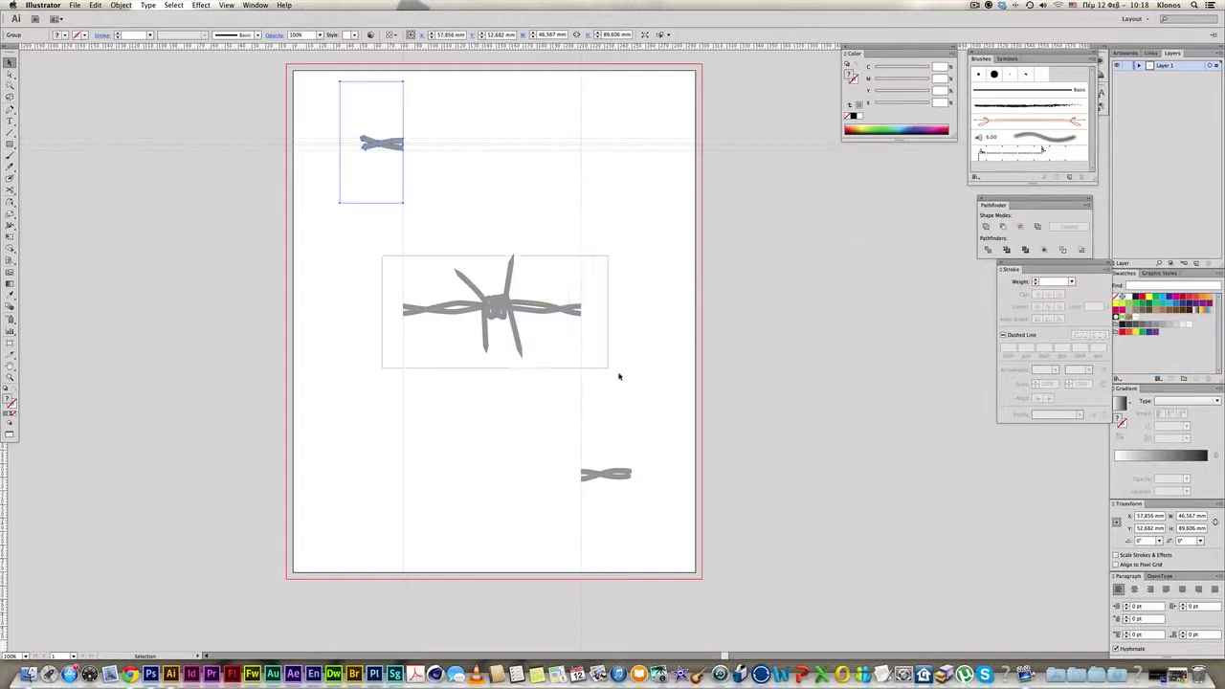
{"action": "left_click_drag", "start_coordinate": [586, 367], "coordinate": [771, 377]}
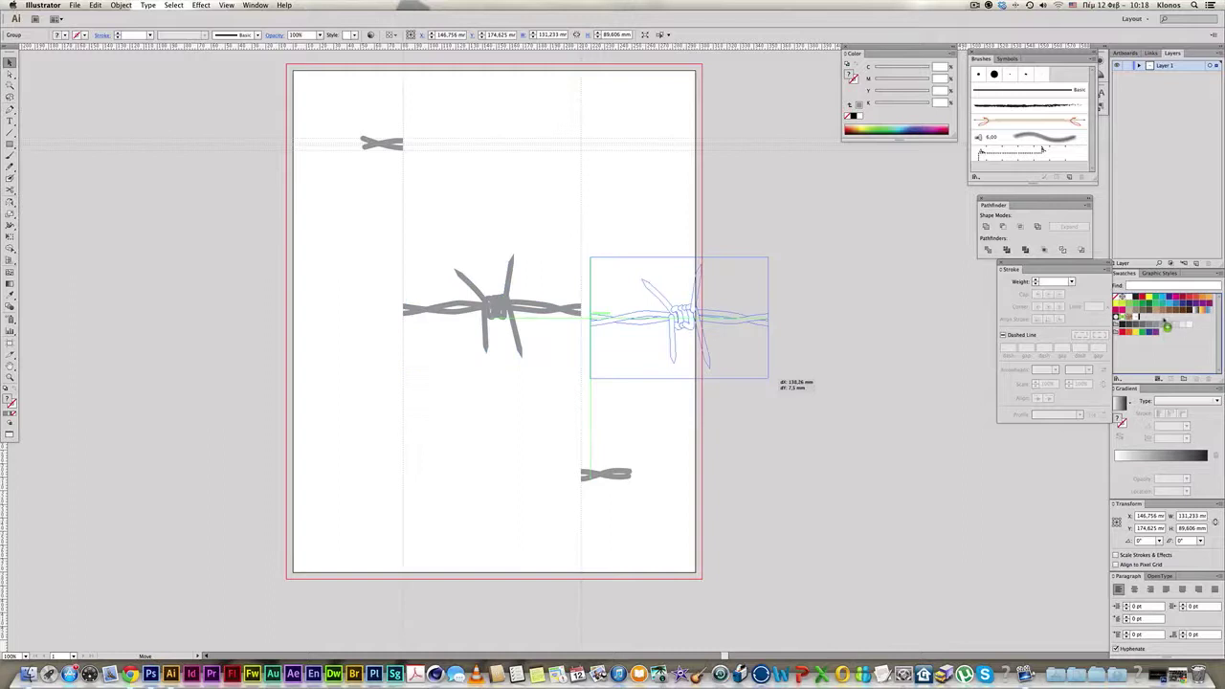
{"action": "mouse_move", "coordinate": [484, 424]}
{"action": "left_mouse_down"}
{"action": "mouse_move", "coordinate": [638, 502]}
{"action": "mouse_move", "coordinate": [1167, 328]}
{"action": "left_mouse_up"}
Move the three wire pieces off the artboard to the left and start a new Pattern Brush.
{"action": "left_click_drag", "start_coordinate": [247, 59], "coordinate": [700, 598]}
{"action": "key", "text": "ctrl+minus"}
{"action": "mouse_move", "coordinate": [509, 218]}
{"action": "left_mouse_down"}
{"action": "mouse_move", "coordinate": [226, 201]}
{"action": "mouse_move", "coordinate": [254, 207]}
{"action": "left_mouse_up"}
{"action": "left_click_drag", "start_coordinate": [410, 151], "coordinate": [807, 469]}
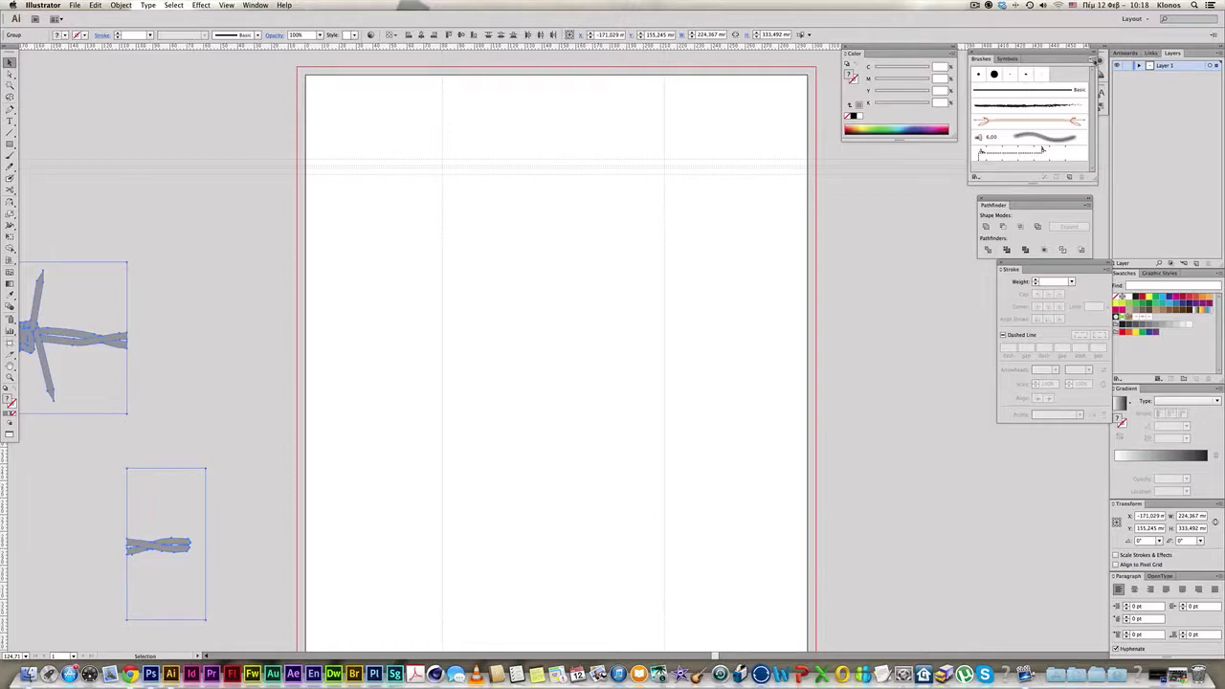
{"action": "left_click", "coordinate": [1096, 59]}
{"action": "left_click", "coordinate": [1125, 59]}
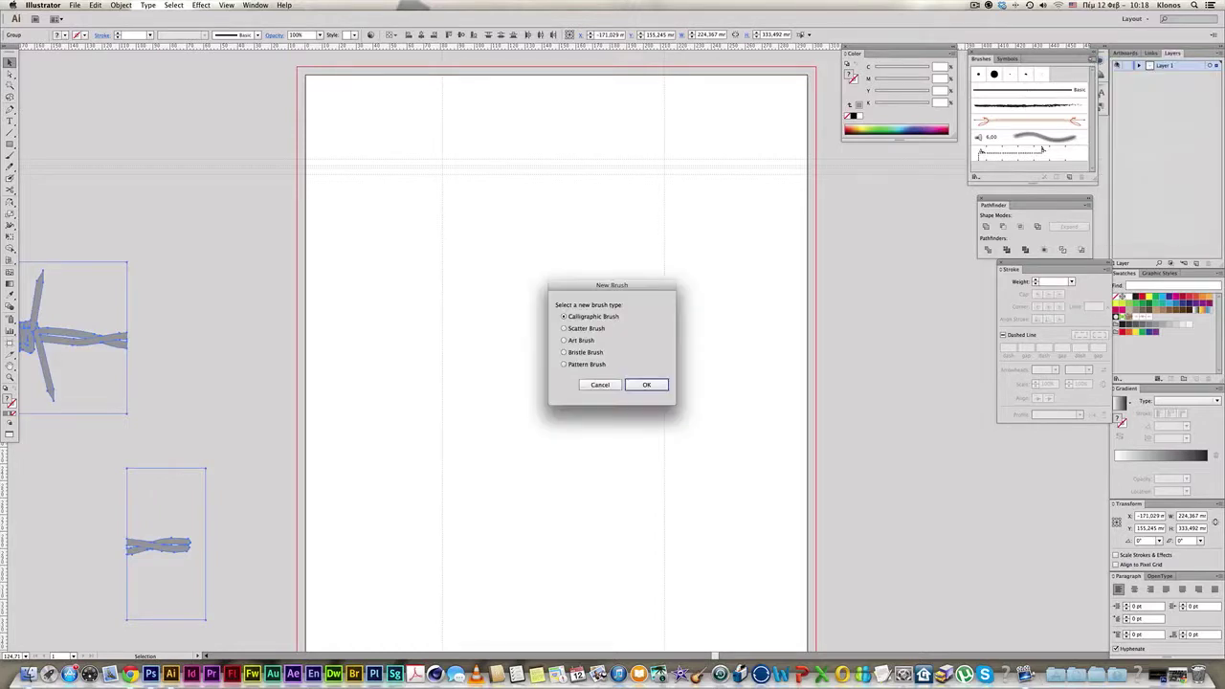
Create a pattern brush using New Pattern Swatch 20 as the side tile.
{"action": "left_click", "coordinate": [641, 385]}
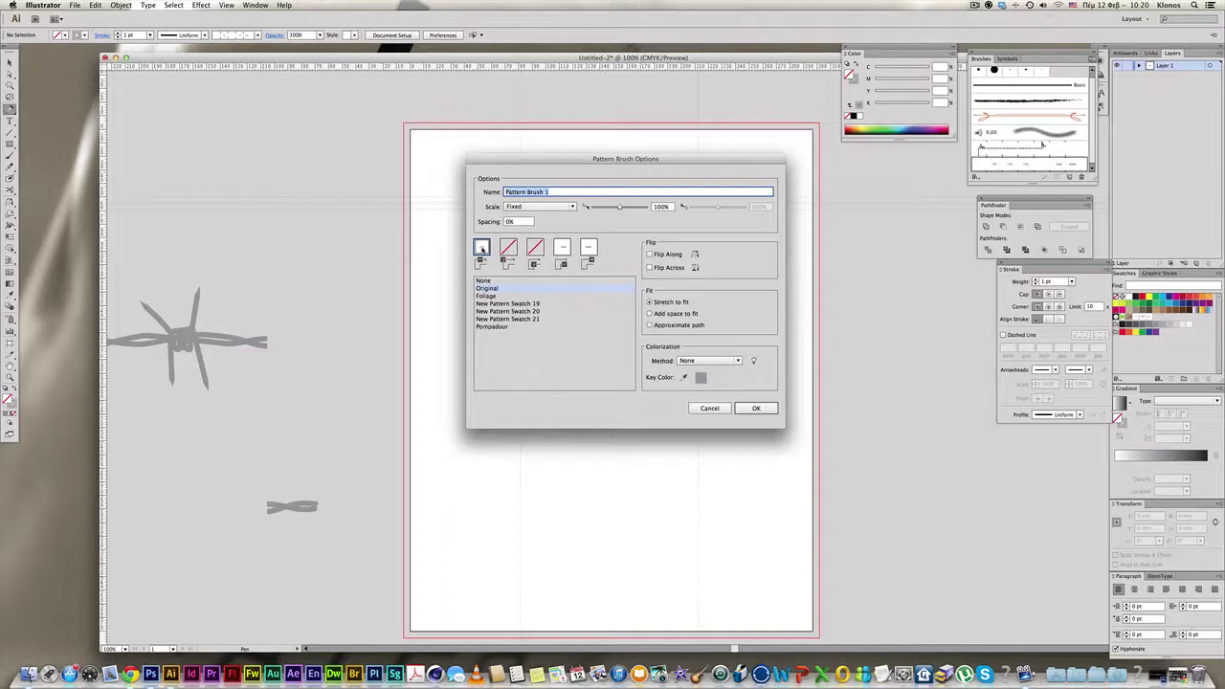
{"action": "left_click", "coordinate": [499, 311]}
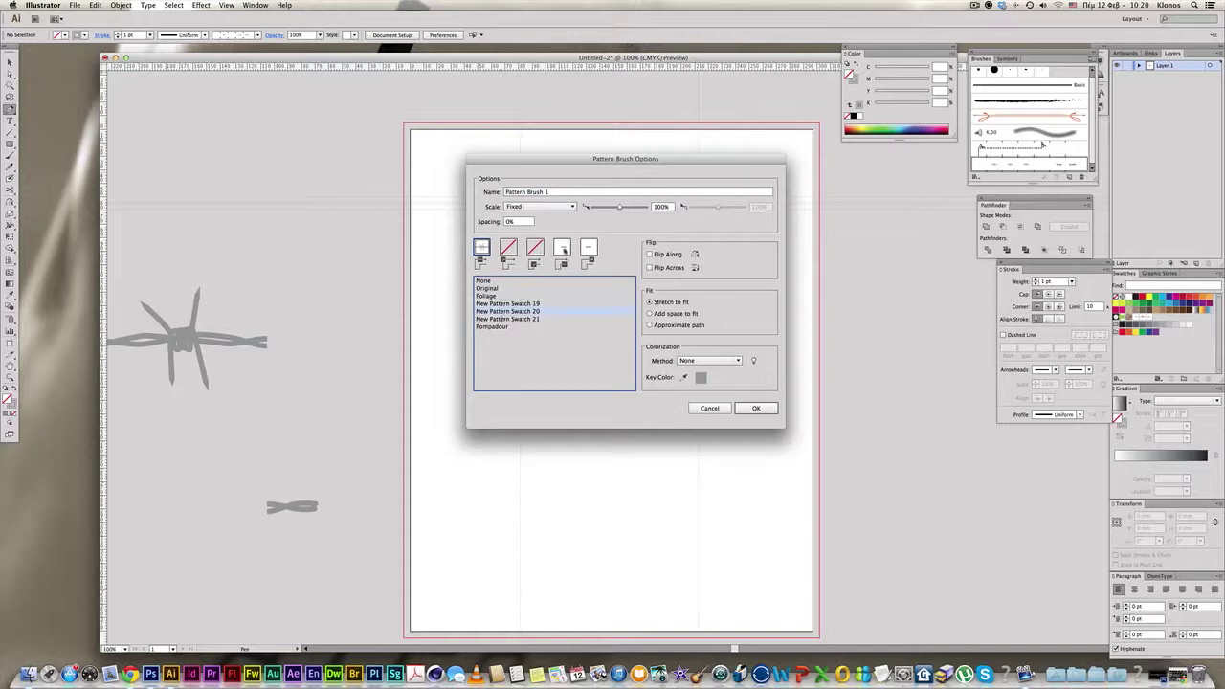
{"action": "left_click", "coordinate": [754, 407]}
Draw a test path with the new barbed-wire brush applied, then delete the test stroke.
{"action": "left_click_drag", "start_coordinate": [429, 309], "coordinate": [622, 312]}
{"action": "left_click", "coordinate": [694, 427]}
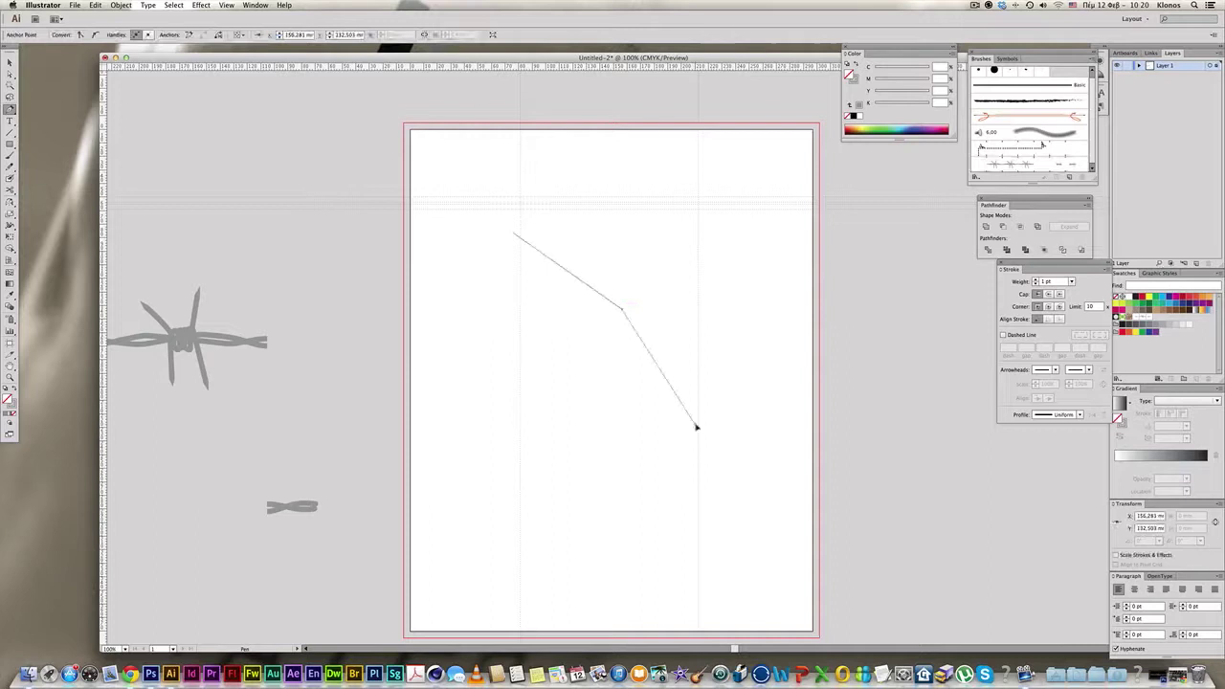
{"action": "left_click", "coordinate": [1049, 168]}
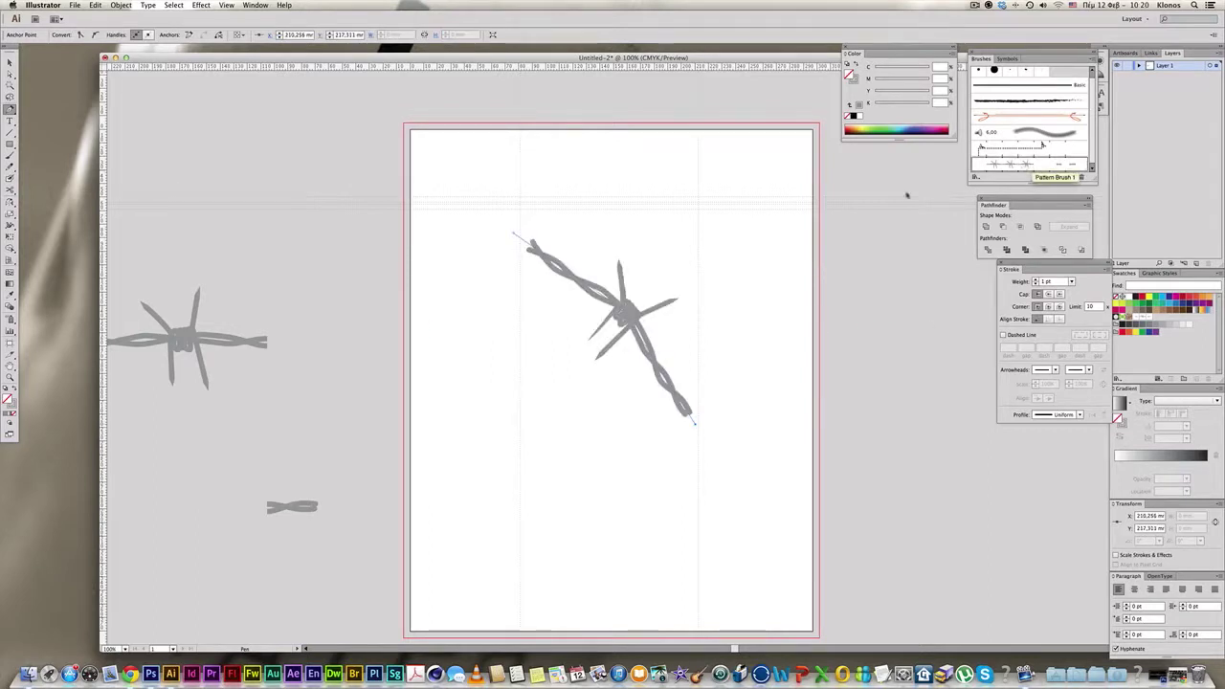
{"action": "key", "text": "ctrl+z"}
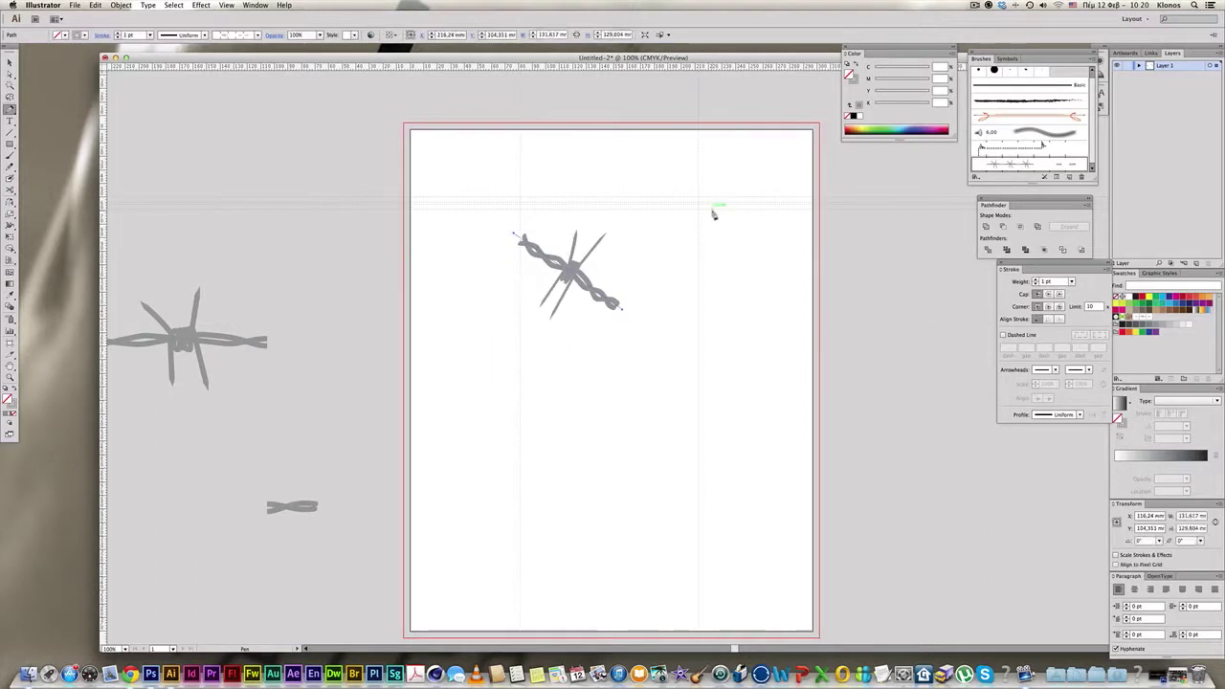
{"action": "key", "text": "Delete"}
{"action": "left_click_drag", "start_coordinate": [631, 210], "coordinate": [604, 208]}
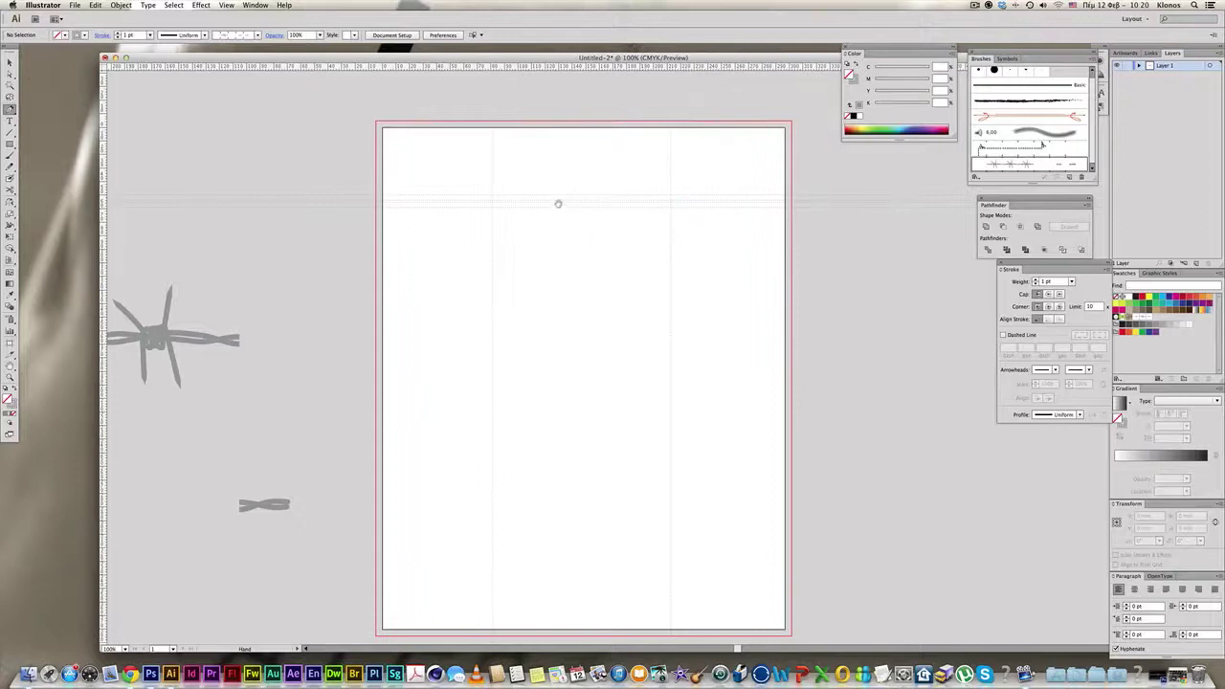
{"action": "left_click", "coordinate": [1091, 58]}
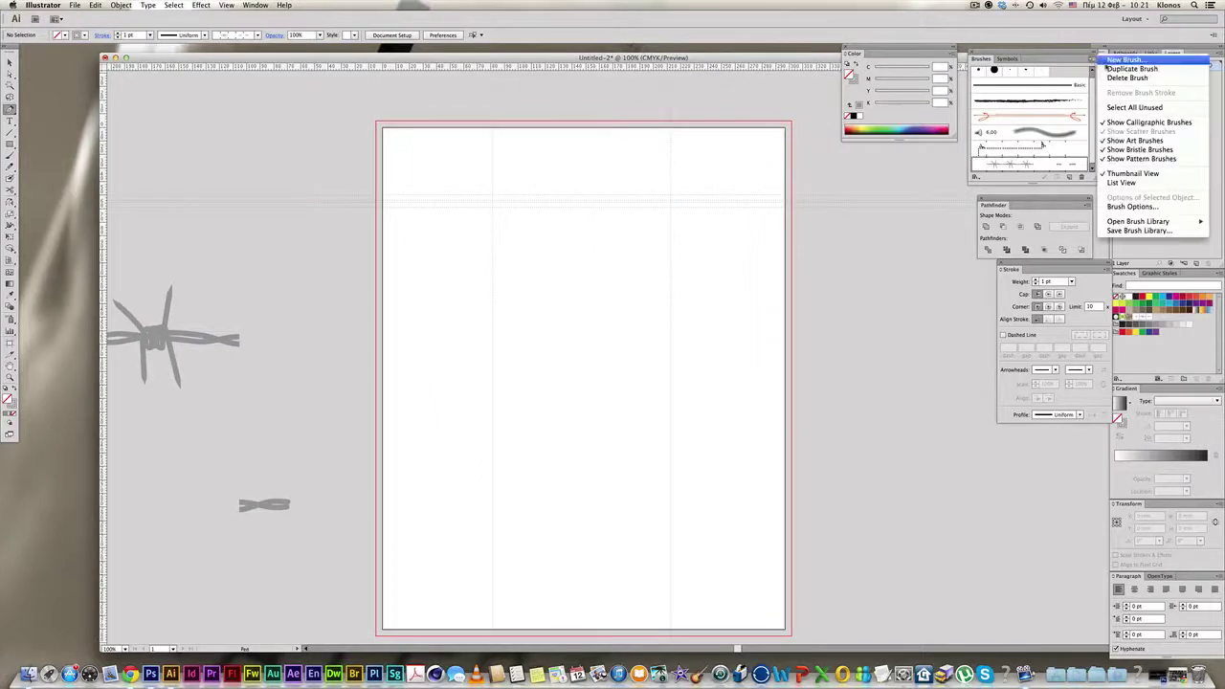
Create Pattern Brush 2 with swatch 20 side, swatch 19 start and swatch 21 end tiles.
{"action": "left_click", "coordinate": [1114, 54]}
{"action": "left_click", "coordinate": [646, 384]}
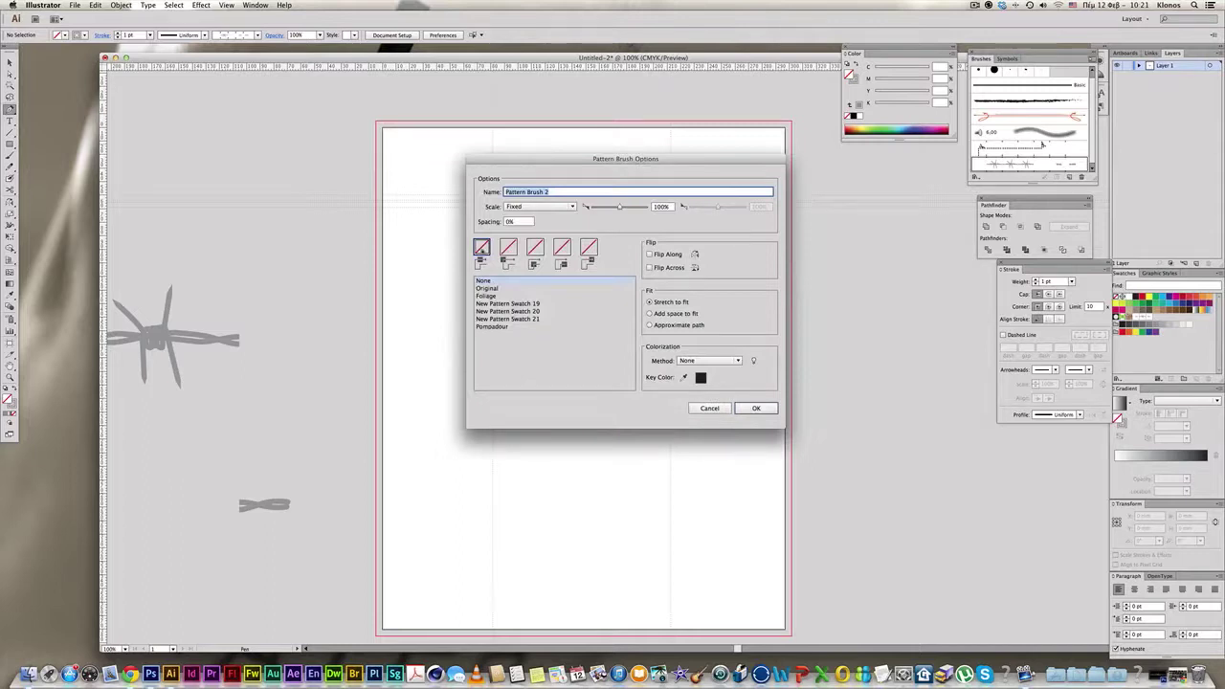
{"action": "left_click", "coordinate": [540, 292]}
{"action": "left_click", "coordinate": [509, 311]}
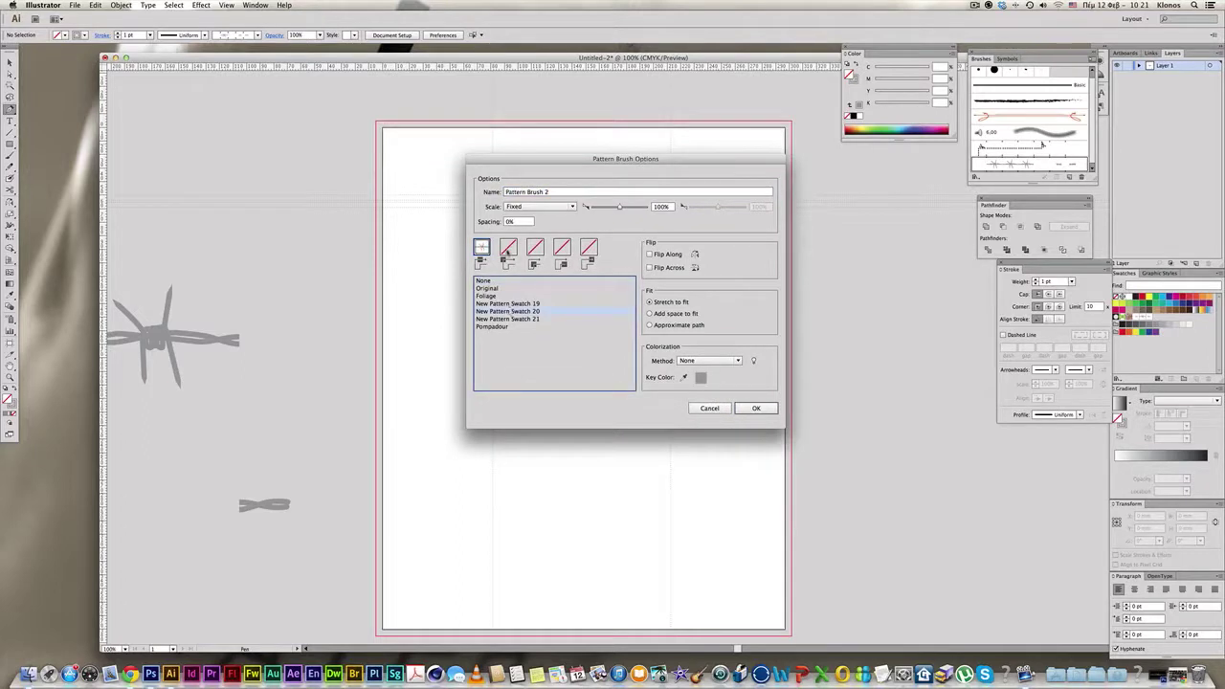
{"action": "left_click", "coordinate": [563, 249]}
{"action": "left_click", "coordinate": [534, 304]}
{"action": "left_click", "coordinate": [588, 247]}
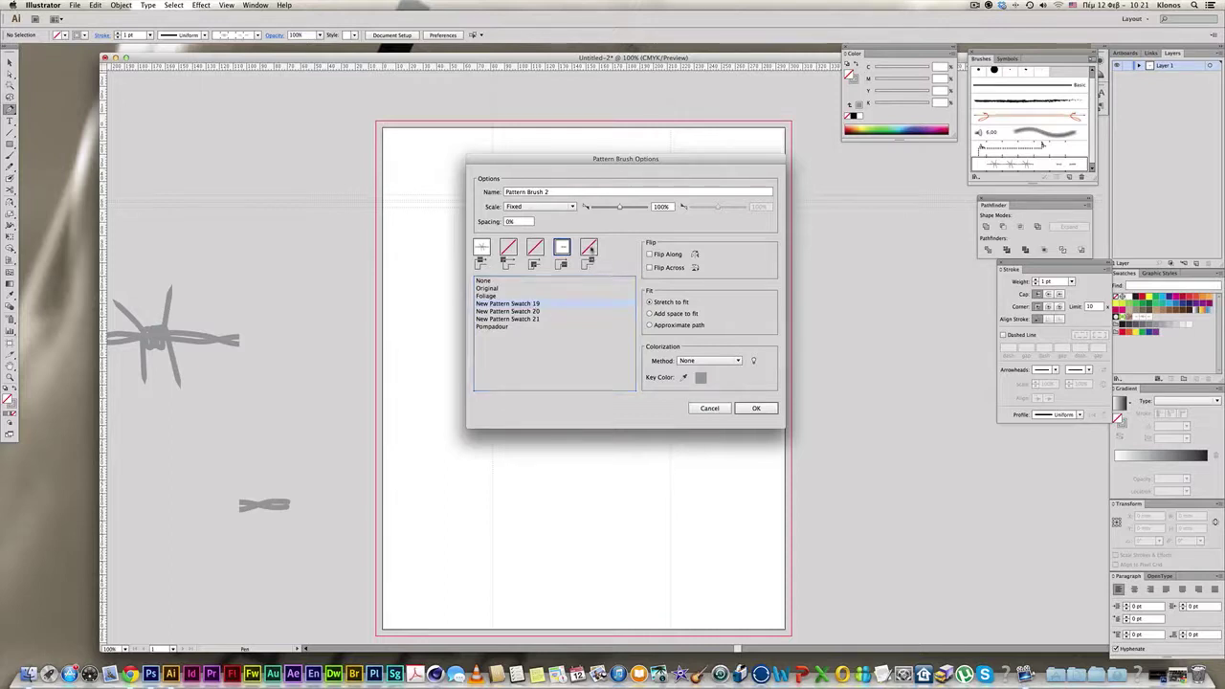
{"action": "left_click", "coordinate": [521, 322]}
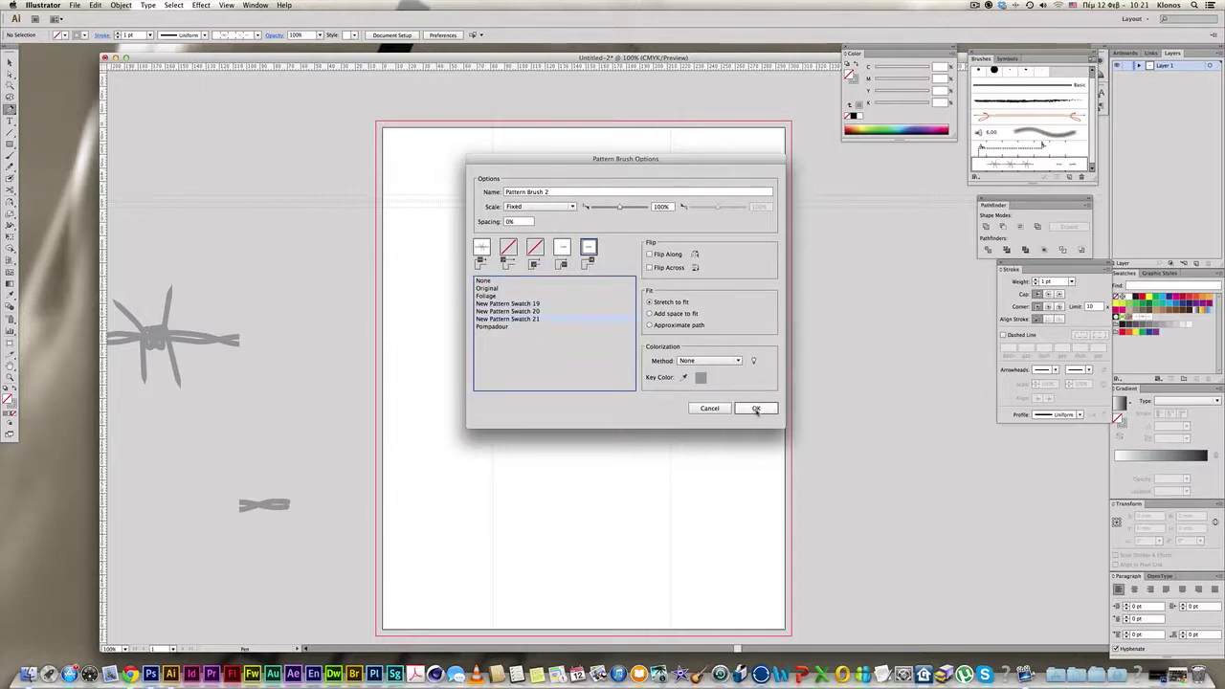
{"action": "left_click", "coordinate": [756, 407]}
{"action": "left_click", "coordinate": [430, 170]}
{"action": "left_click_drag", "start_coordinate": [561, 237], "coordinate": [701, 387]}
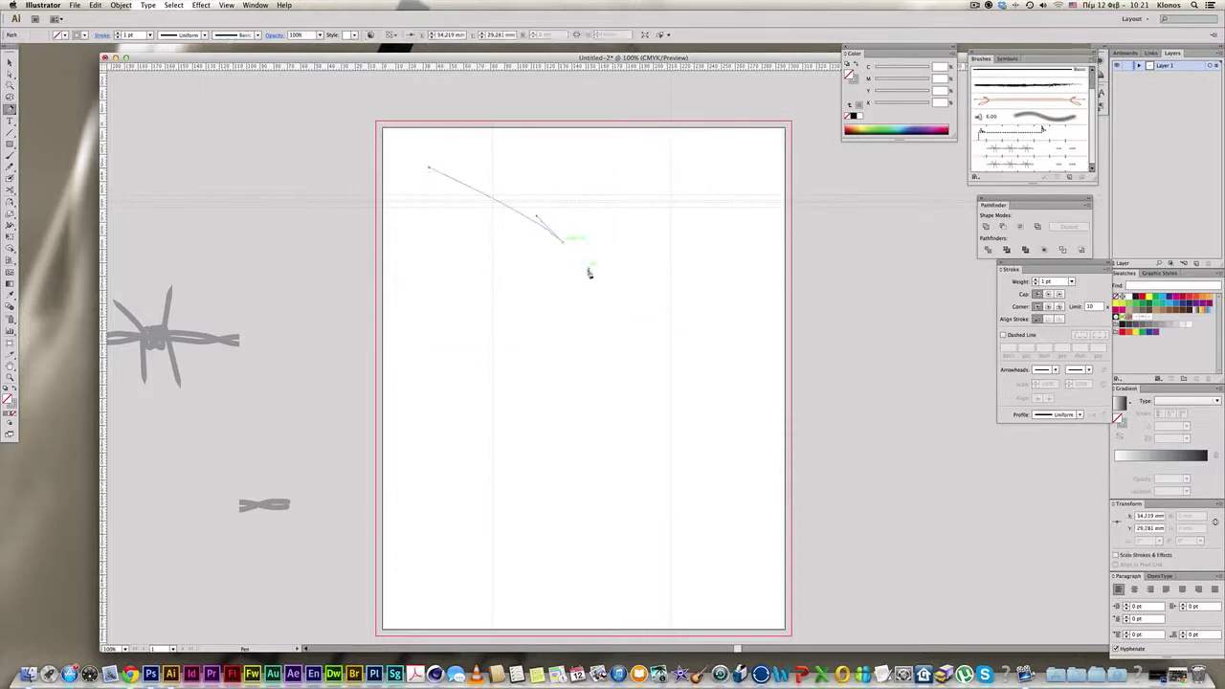
Apply the barbed-wire brush to the test path and draw another curved brushed path.
{"action": "left_click", "coordinate": [1012, 166]}
{"action": "left_click", "coordinate": [661, 264], "text": "ctrl"}
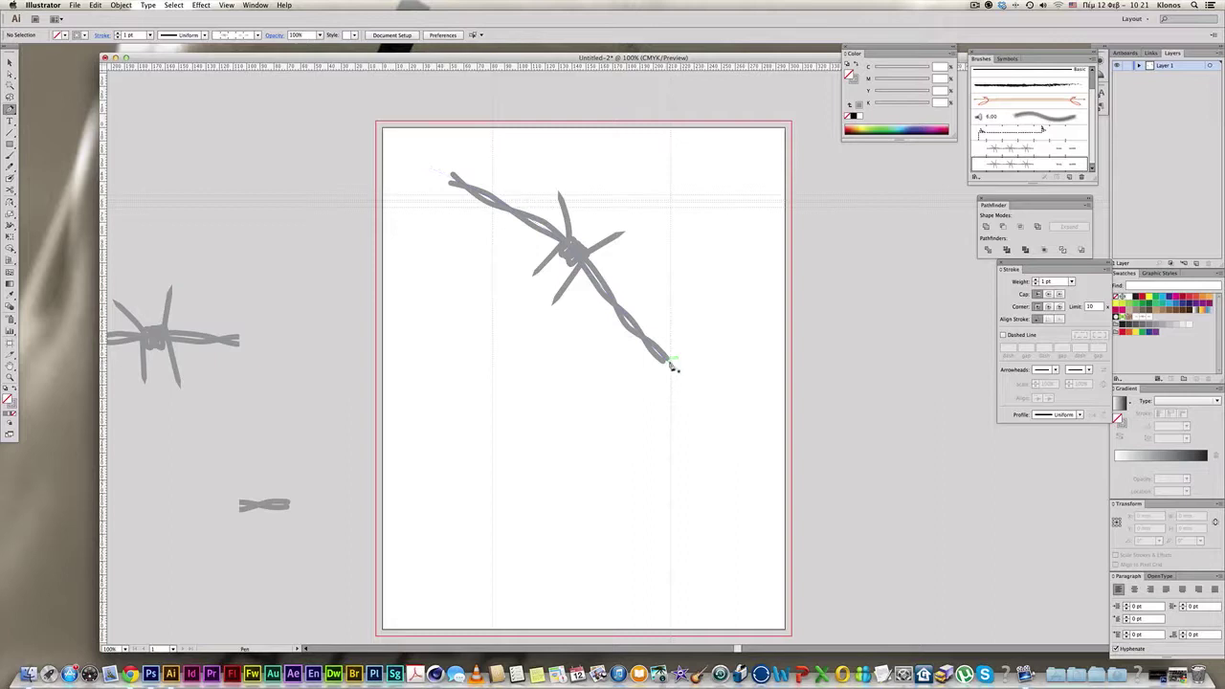
{"action": "left_click", "coordinate": [675, 372]}
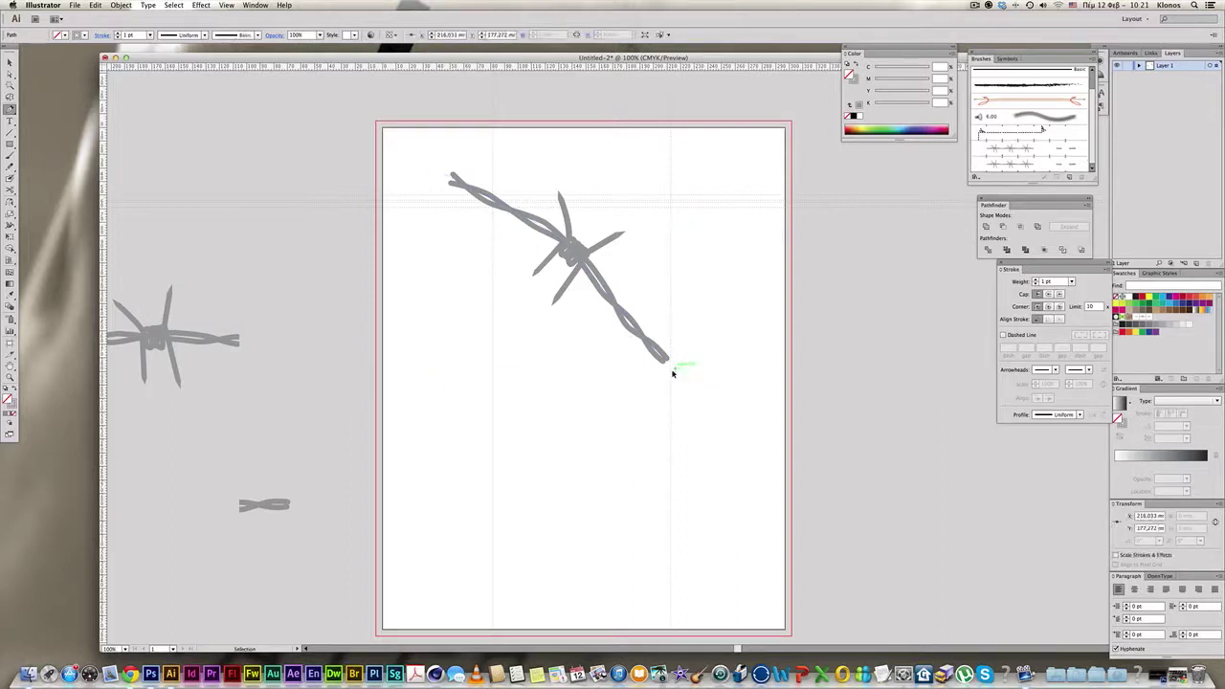
{"action": "left_click", "coordinate": [679, 377]}
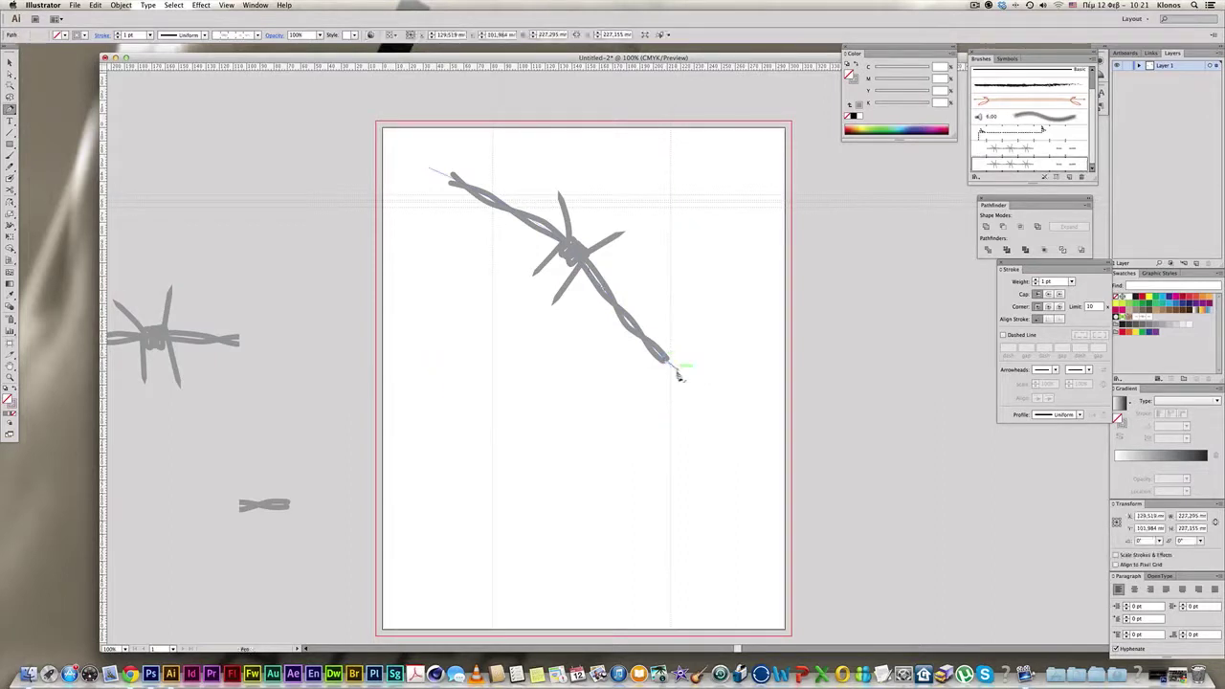
{"action": "left_click_drag", "start_coordinate": [604, 457], "coordinate": [526, 391]}
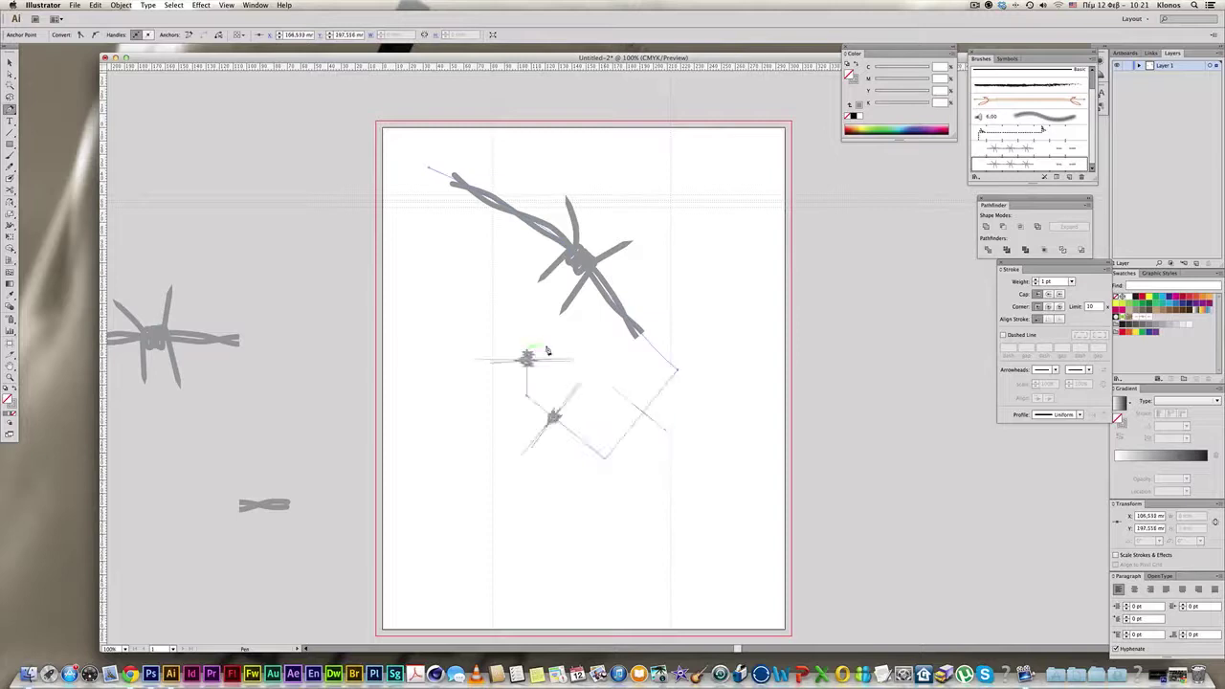
{"action": "left_click_drag", "start_coordinate": [608, 349], "coordinate": [652, 356]}
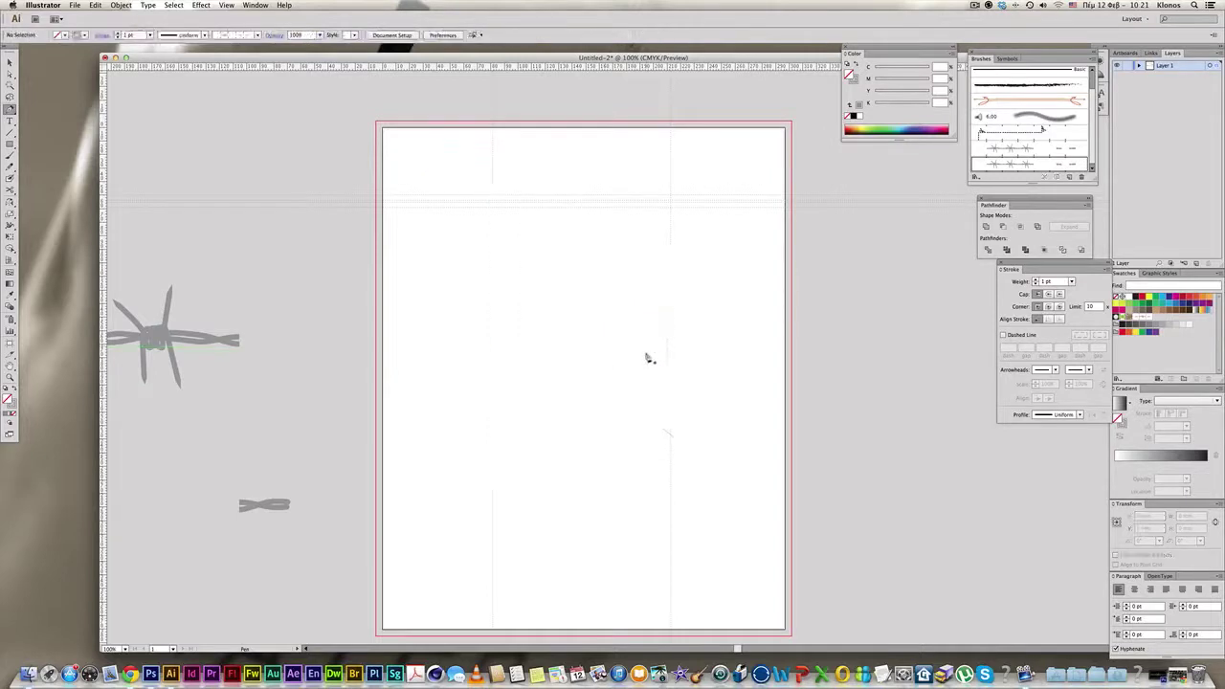
{"action": "left_click_drag", "start_coordinate": [460, 195], "coordinate": [547, 218]}
{"action": "left_click_drag", "start_coordinate": [634, 275], "coordinate": [678, 330]}
{"action": "left_click_drag", "start_coordinate": [681, 428], "coordinate": [711, 460]}
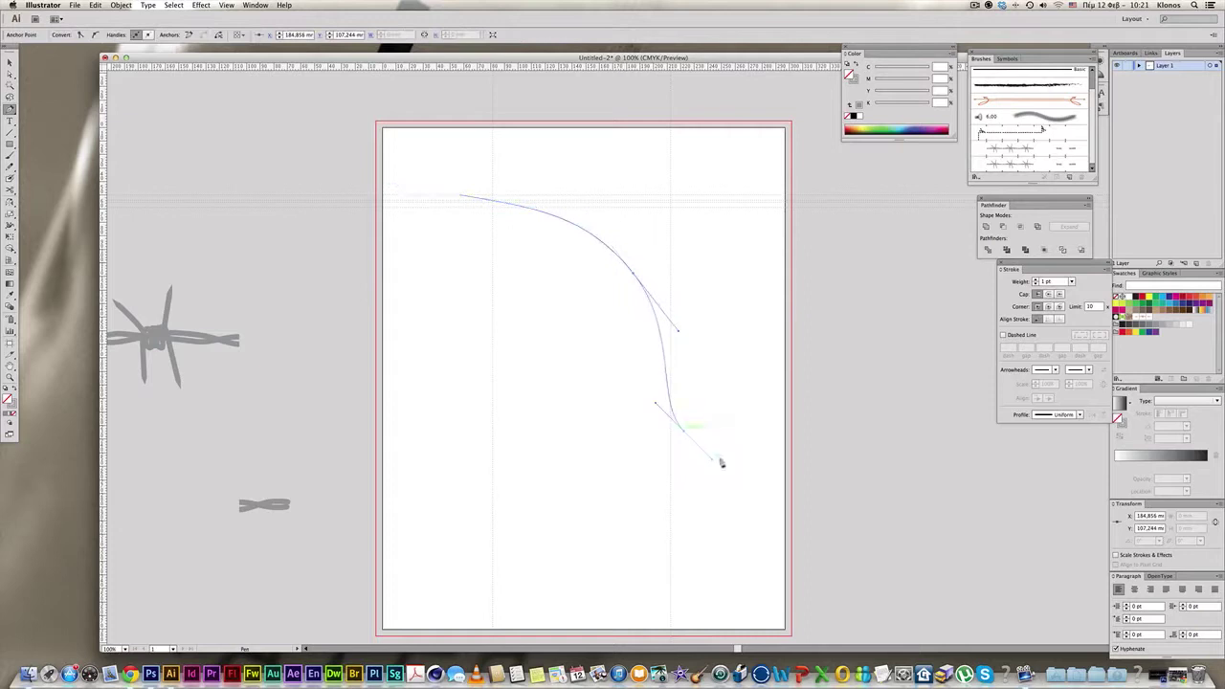
{"action": "left_click", "coordinate": [1043, 165]}
Draw a long wire path looping along the bottom, left and right edges of the artboard.
{"action": "left_click", "coordinate": [629, 379], "text": "alt"}
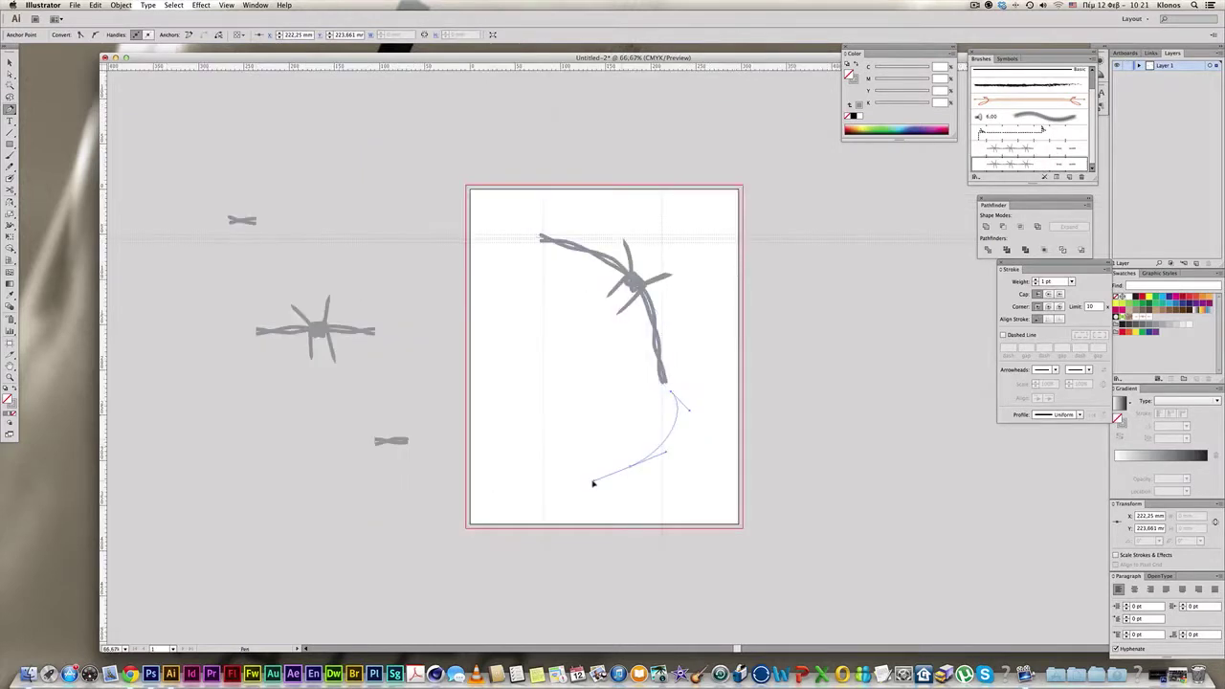
{"action": "left_click_drag", "start_coordinate": [593, 481], "coordinate": [560, 490]}
{"action": "mouse_move", "coordinate": [542, 421]}
{"action": "left_mouse_down"}
{"action": "mouse_move", "coordinate": [546, 350]}
{"action": "mouse_move", "coordinate": [527, 321]}
{"action": "left_mouse_up"}
{"action": "left_click_drag", "start_coordinate": [466, 386], "coordinate": [535, 505]}
{"action": "mouse_move", "coordinate": [606, 527]}
{"action": "left_mouse_down"}
{"action": "mouse_move", "coordinate": [768, 500]}
{"action": "mouse_move", "coordinate": [782, 420]}
{"action": "left_mouse_up"}
{"action": "left_click_drag", "start_coordinate": [726, 208], "coordinate": [643, 197]}
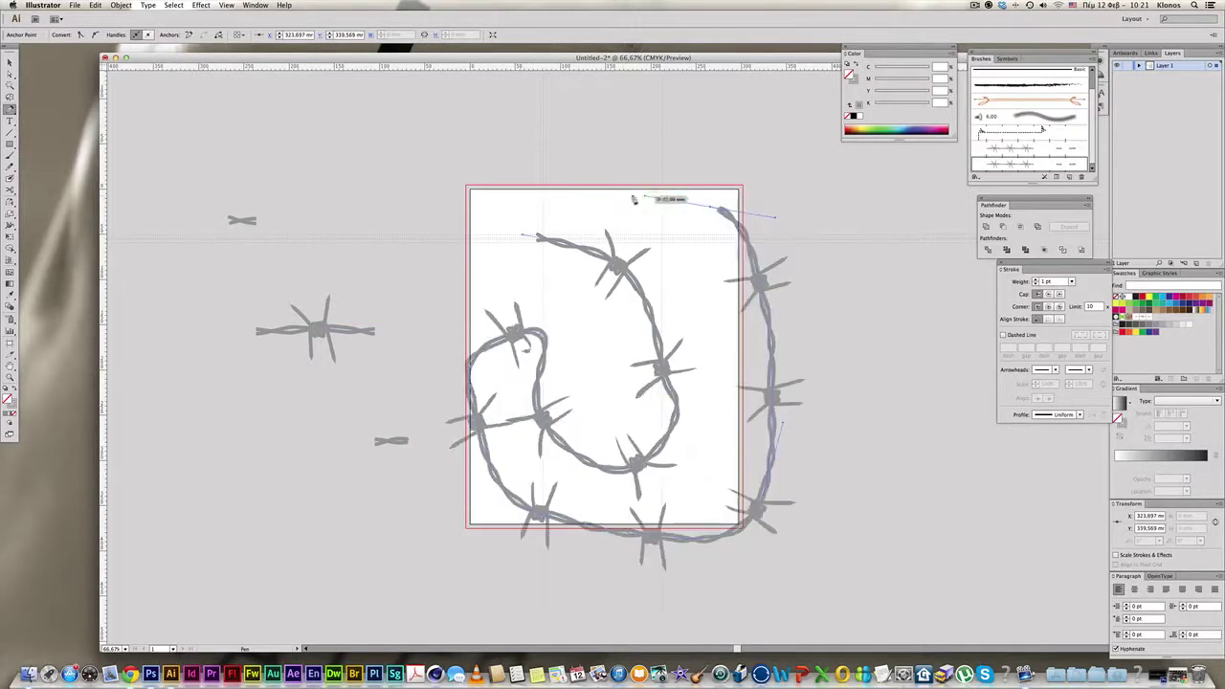
{"action": "left_click_drag", "start_coordinate": [534, 249], "coordinate": [535, 302]}
{"action": "left_click_drag", "start_coordinate": [658, 363], "coordinate": [732, 362]}
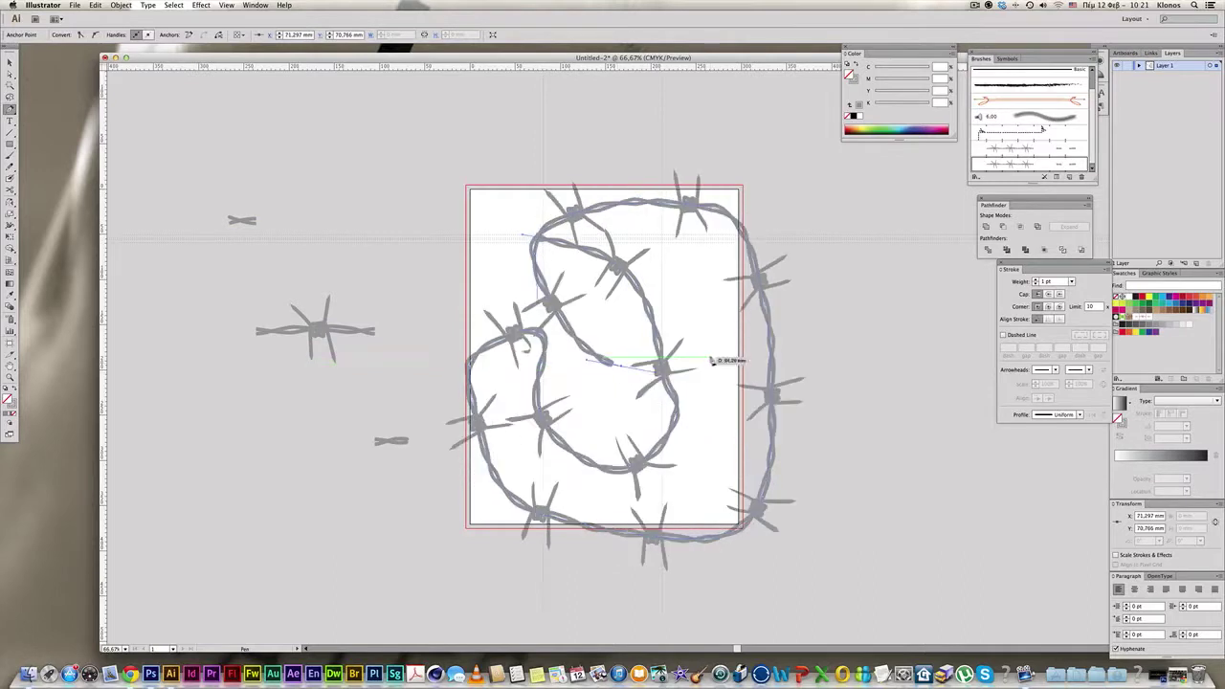
{"action": "left_click_drag", "start_coordinate": [834, 426], "coordinate": [856, 446]}
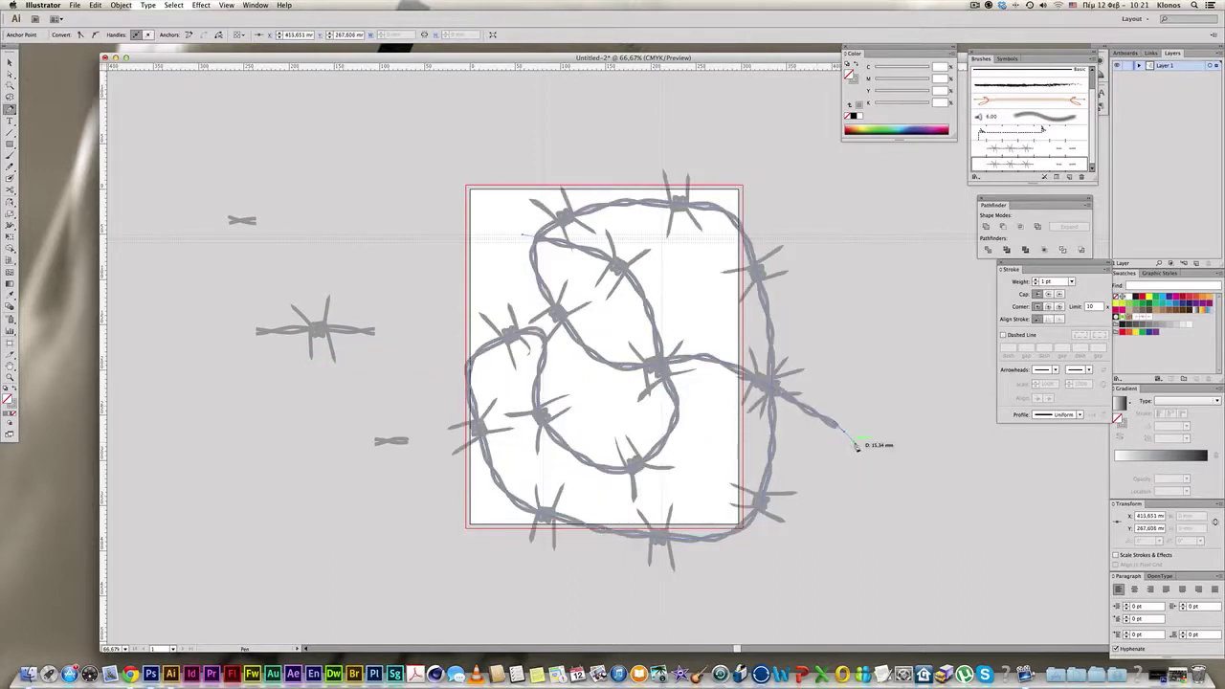
{"action": "left_click", "coordinate": [856, 446], "text": "ctrl"}
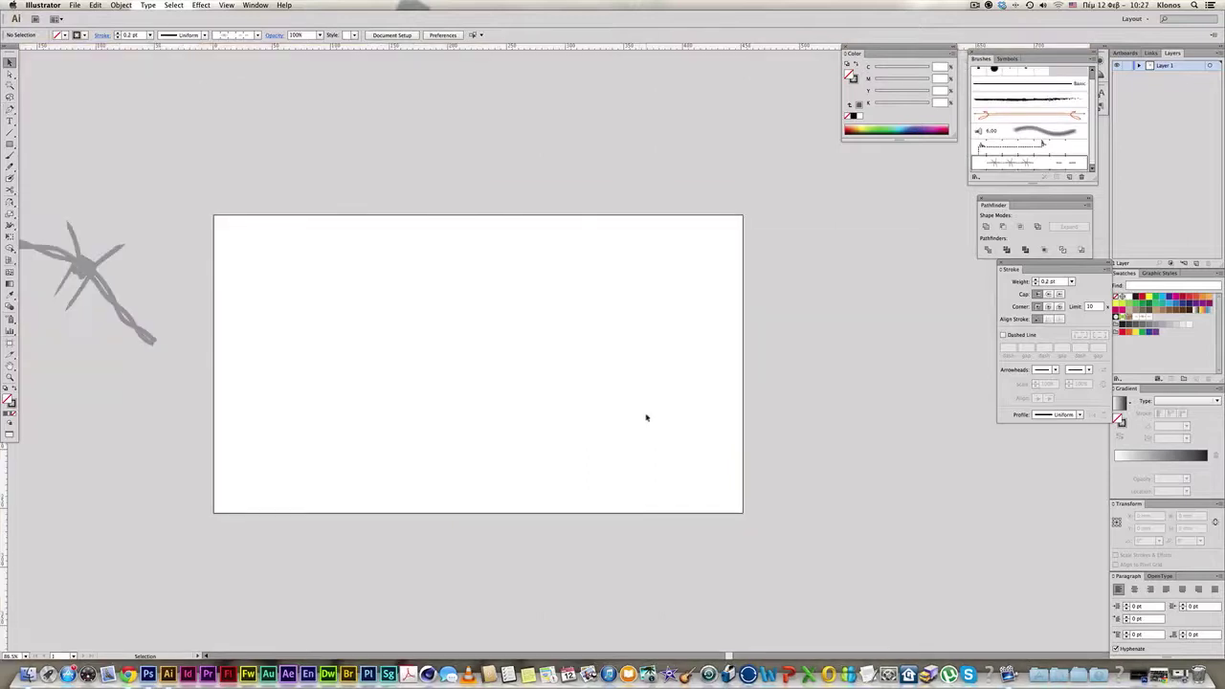
Place a text insertion point on the artboard and type 'Mar'.
{"action": "left_click_drag", "start_coordinate": [373, 309], "coordinate": [441, 277]}
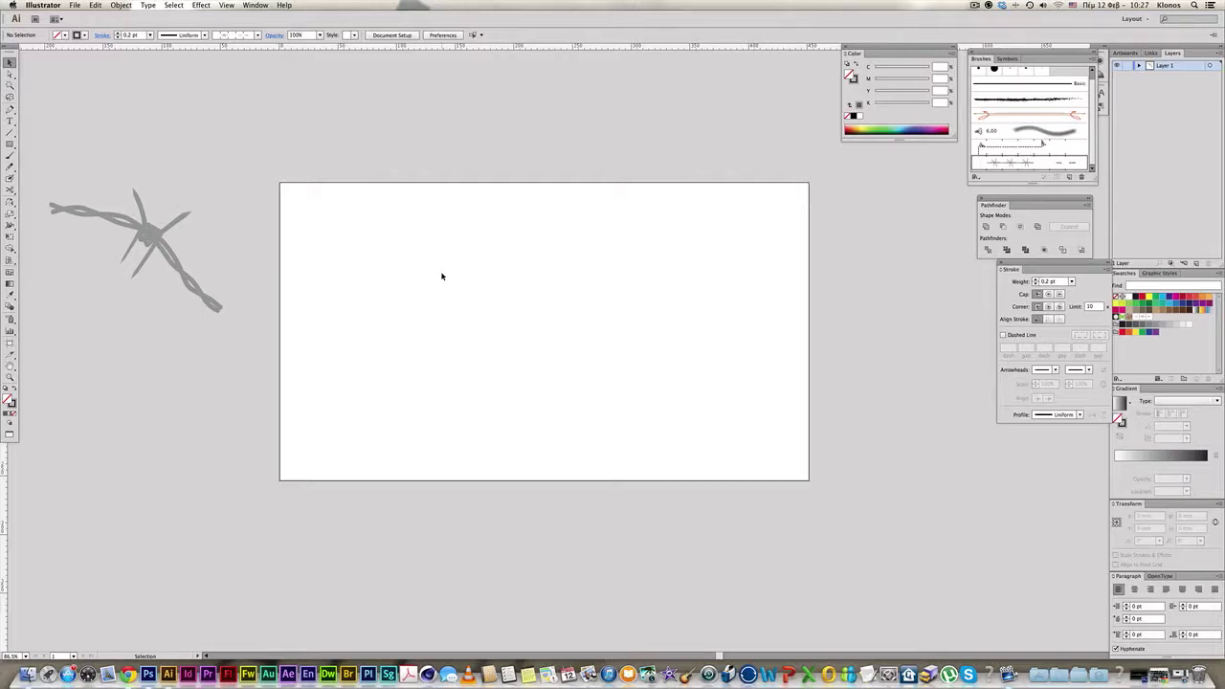
{"action": "left_click", "coordinate": [9, 121]}
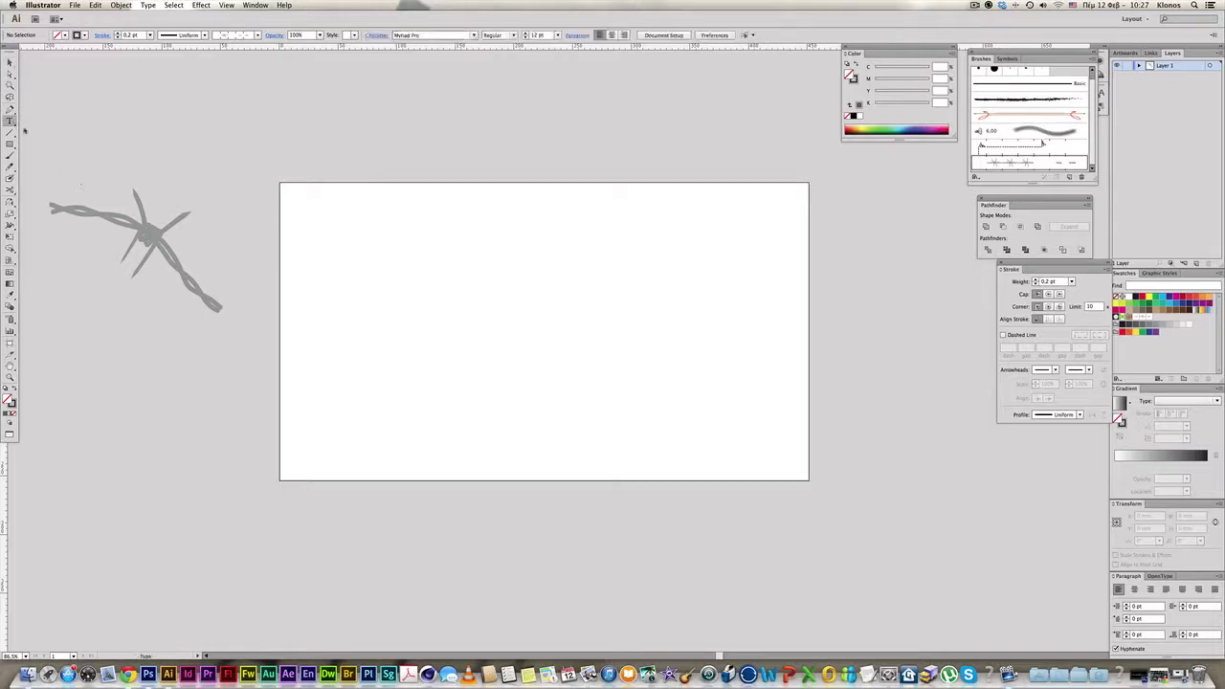
{"action": "left_click", "coordinate": [465, 337]}
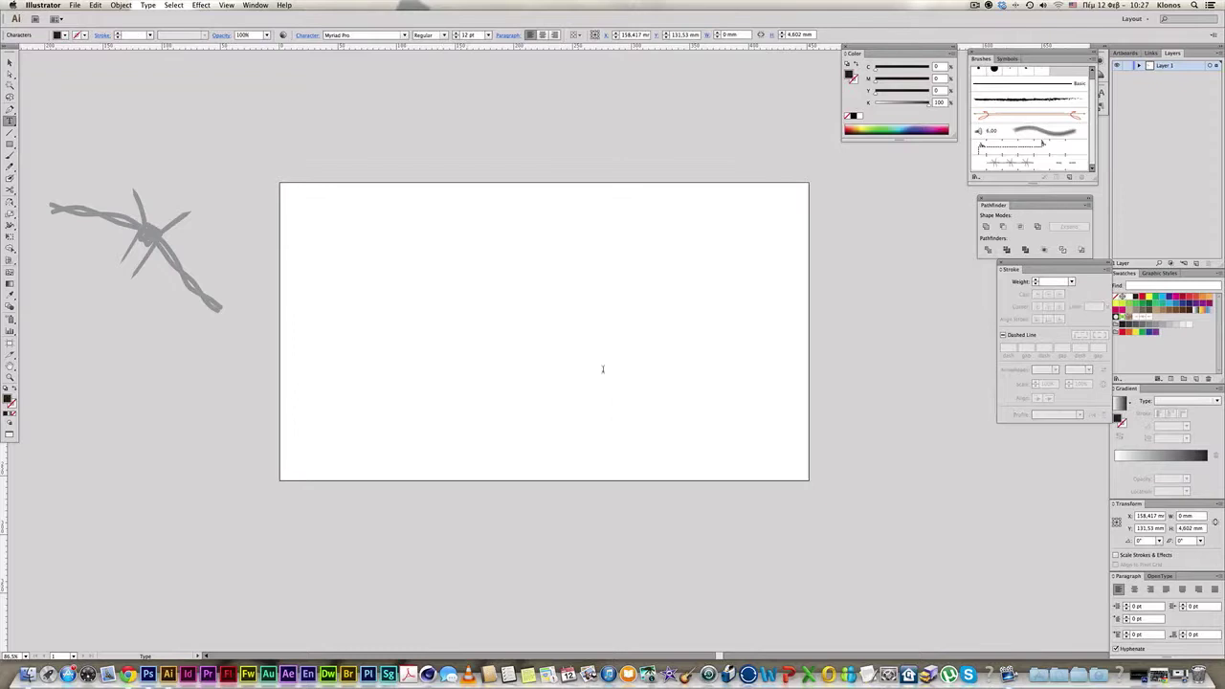
{"action": "type", "text": "Mar"}
Rotate and enlarge the word Free, convert it to outlines, and turn it into guides.
{"action": "key", "text": "Escape"}
{"action": "key", "text": "e"}
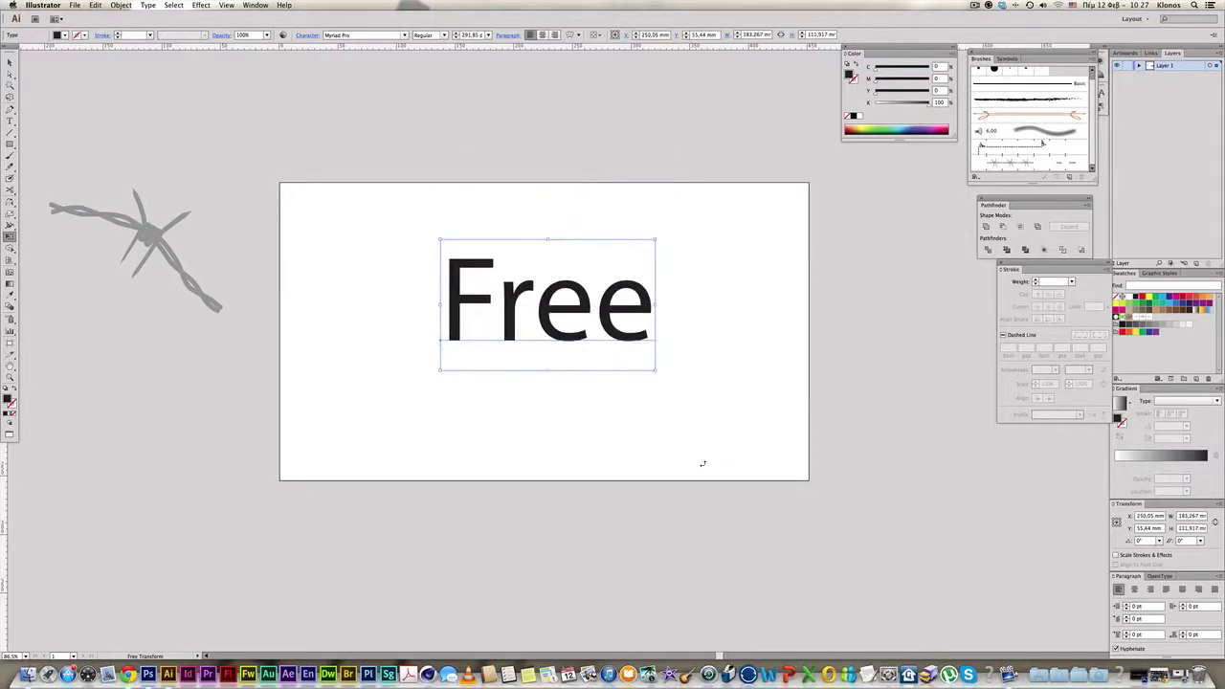
{"action": "left_click_drag", "start_coordinate": [703, 463], "coordinate": [719, 438]}
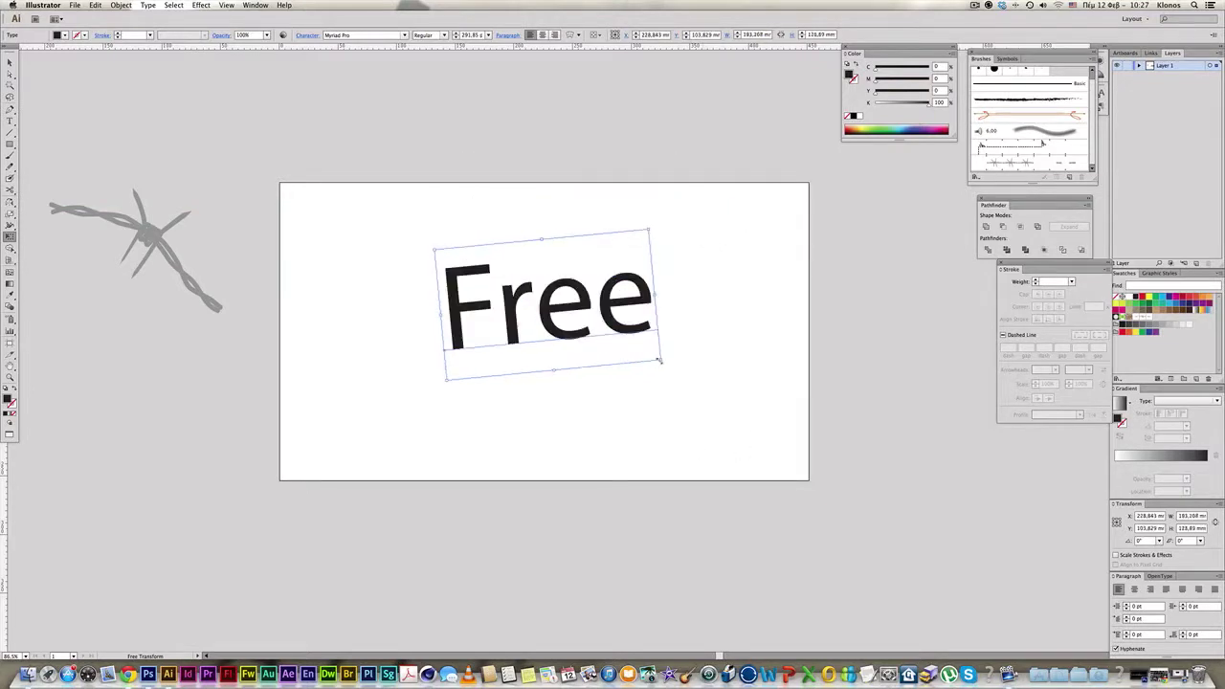
{"action": "mouse_move", "coordinate": [658, 359]}
{"action": "left_mouse_down"}
{"action": "mouse_move", "coordinate": [742, 426]}
{"action": "mouse_move", "coordinate": [700, 371]}
{"action": "left_mouse_up"}
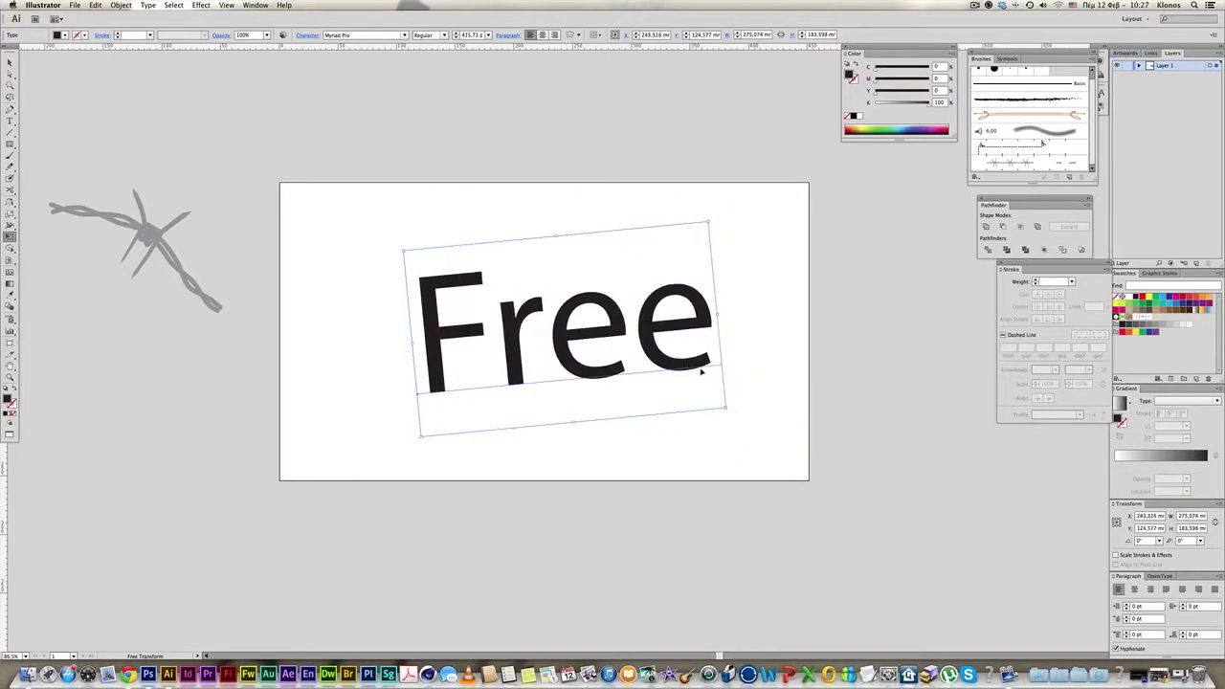
{"action": "key", "text": "ctrl+shift+o"}
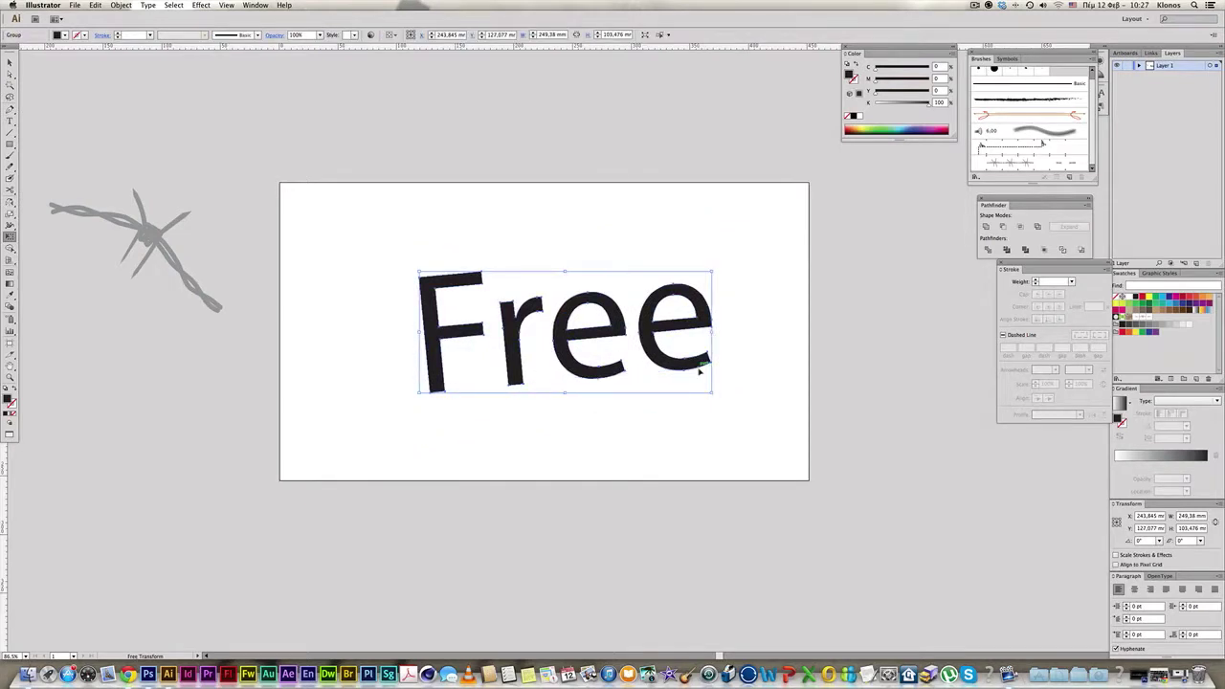
{"action": "key", "text": "Delete"}
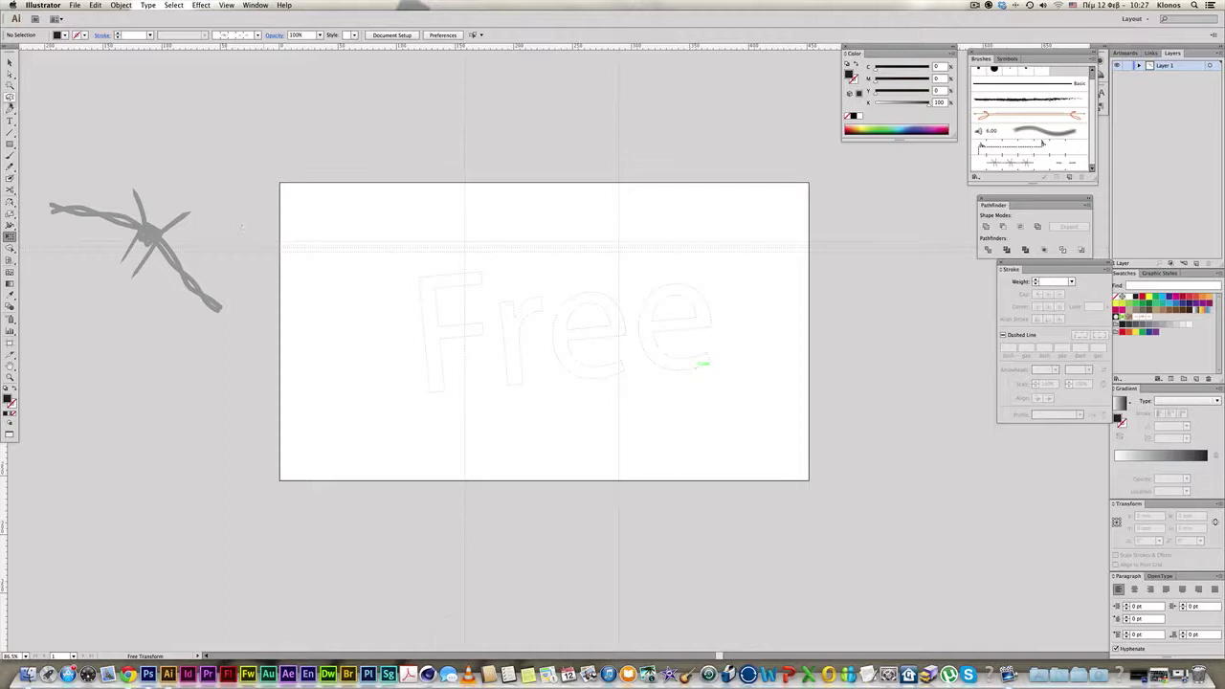
Set up the Pen with no fill and a black stroke, zoomed in on the lettering.
{"action": "left_click", "coordinate": [10, 109]}
{"action": "left_click", "coordinate": [12, 407]}
{"action": "left_click", "coordinate": [13, 412]}
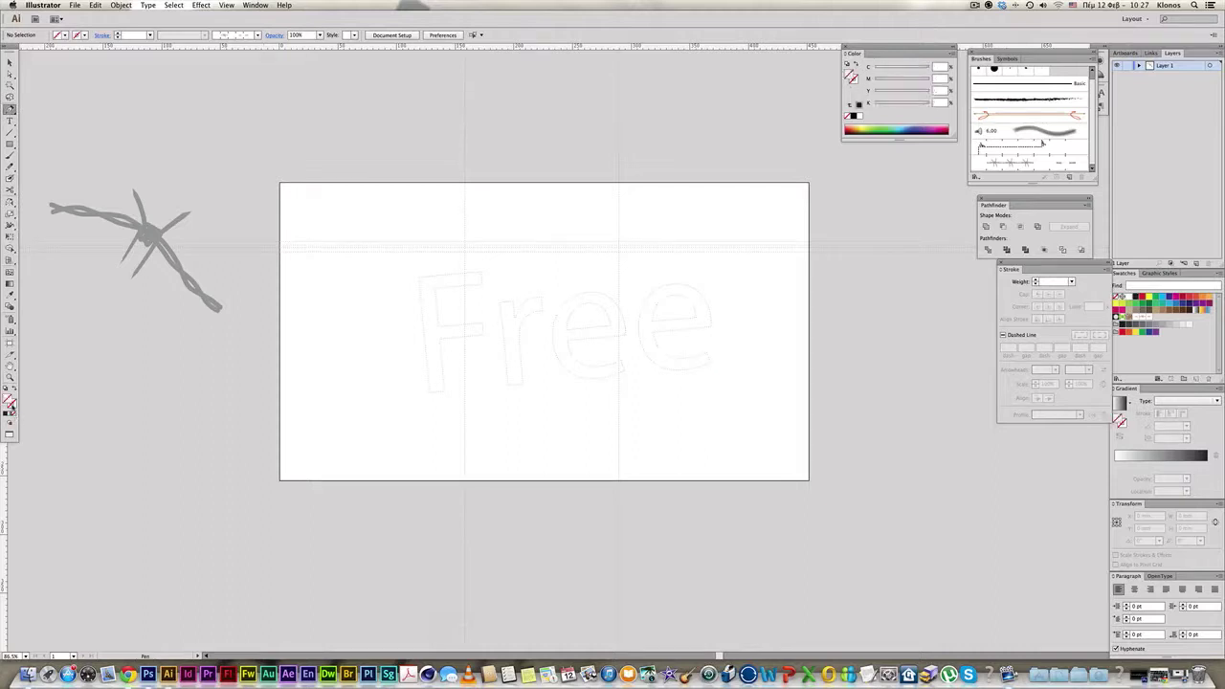
{"action": "left_click", "coordinate": [852, 116]}
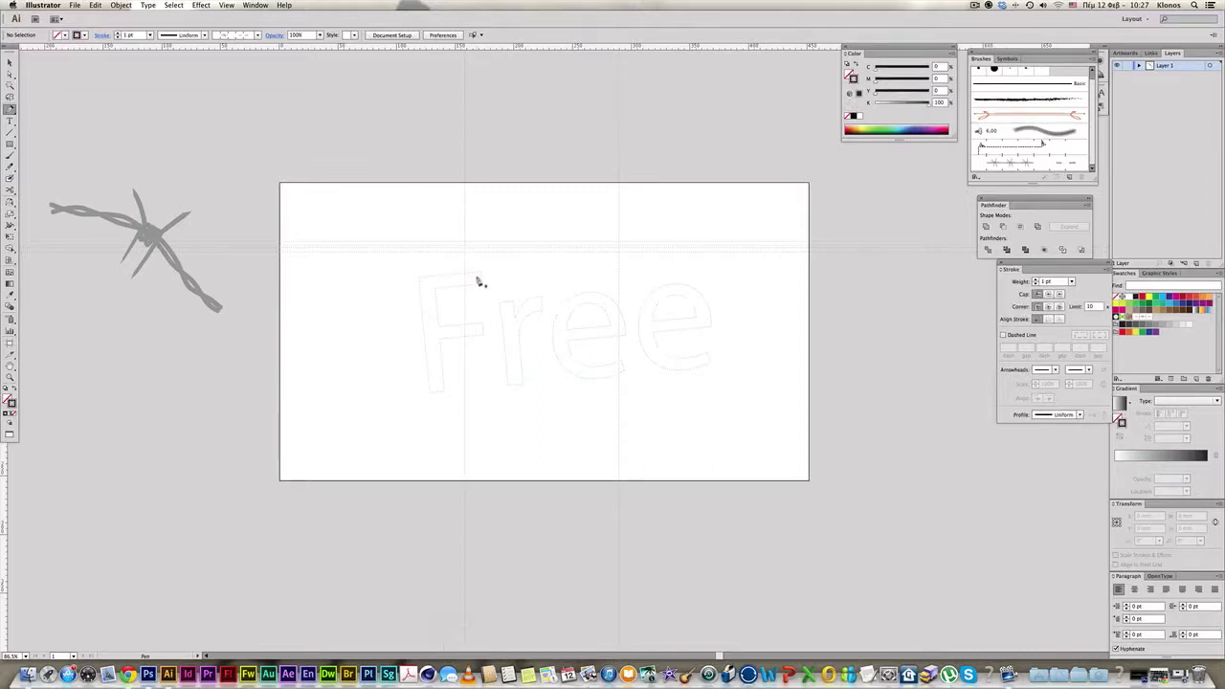
{"action": "scroll", "coordinate": [479, 279], "scroll_direction": "down", "scroll_amount": 1}
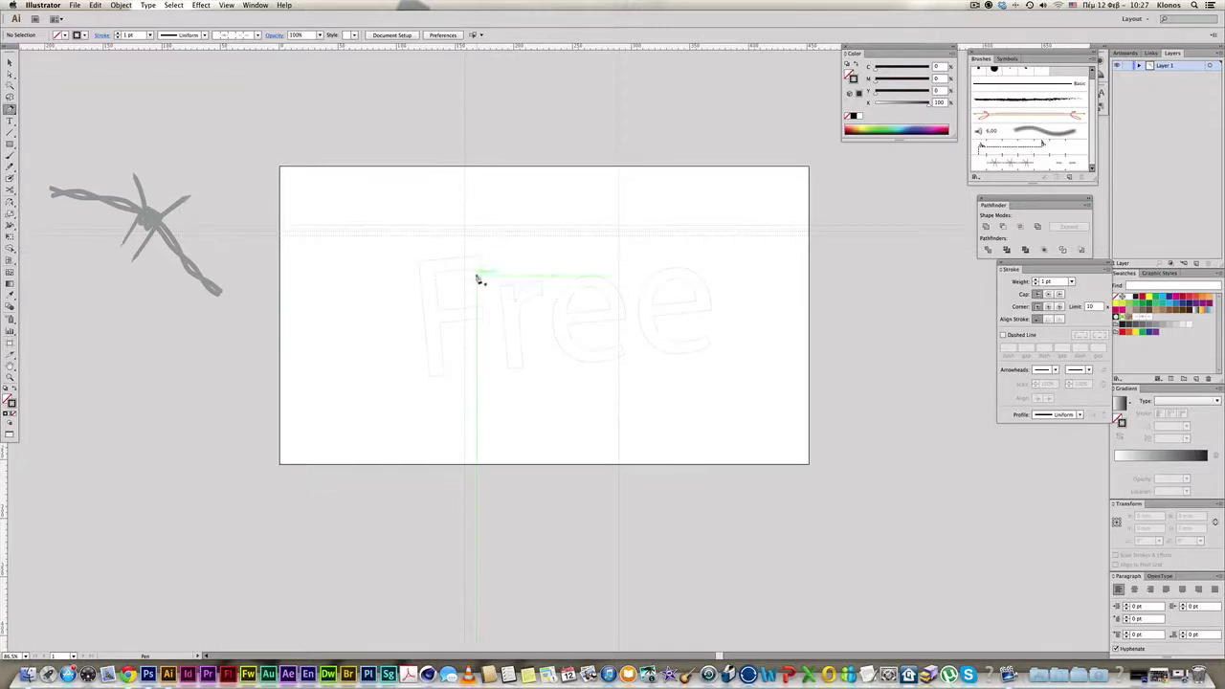
{"action": "left_click", "coordinate": [586, 339]}
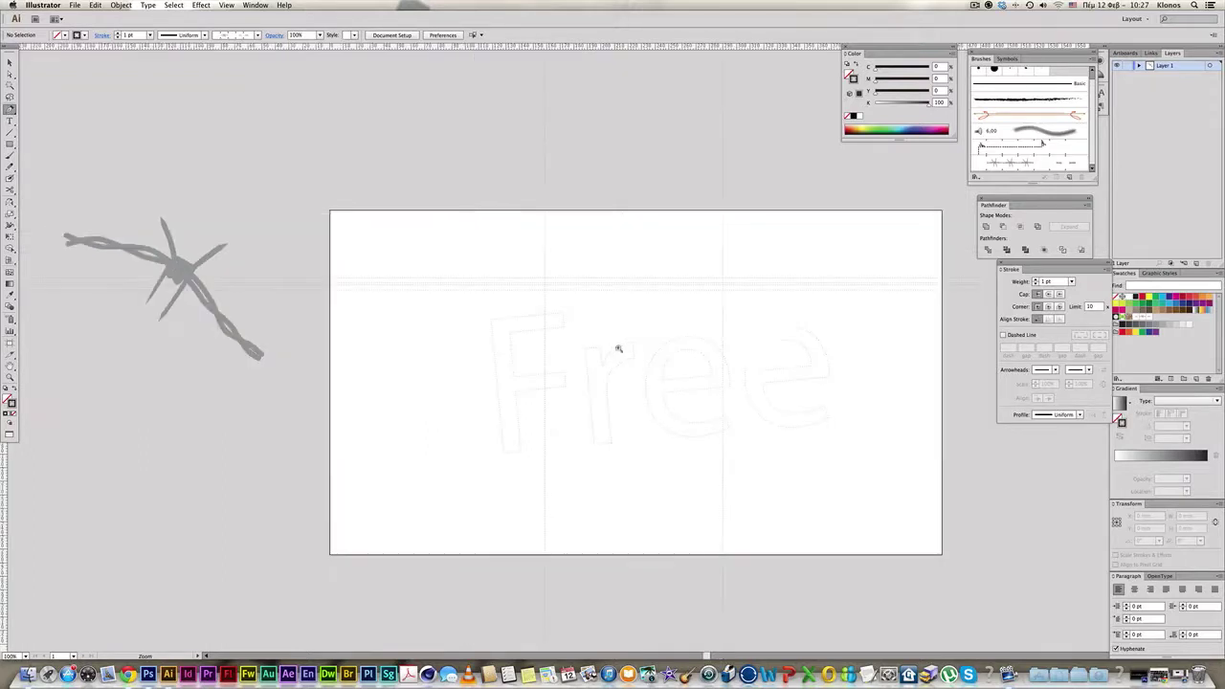
{"action": "left_click", "coordinate": [618, 348]}
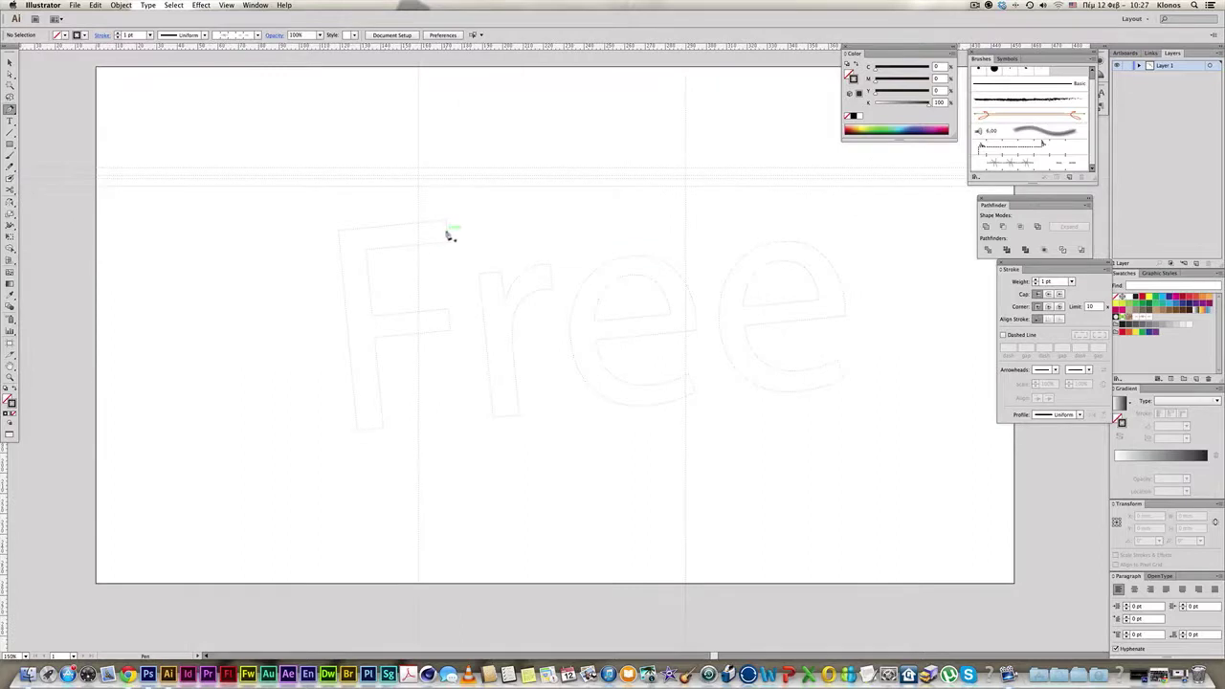
Trace the F's curved top, stem and crossbar over the guides.
{"action": "left_click", "coordinate": [447, 230]}
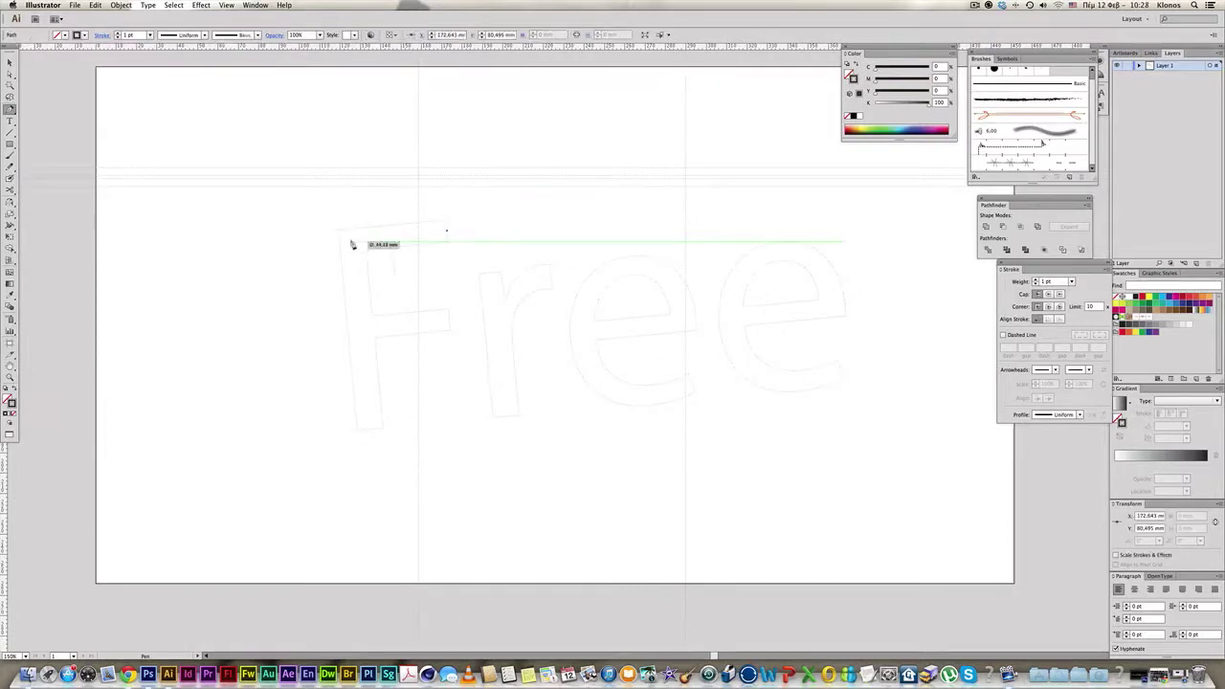
{"action": "left_click", "coordinate": [339, 240]}
{"action": "left_click", "coordinate": [454, 317]}
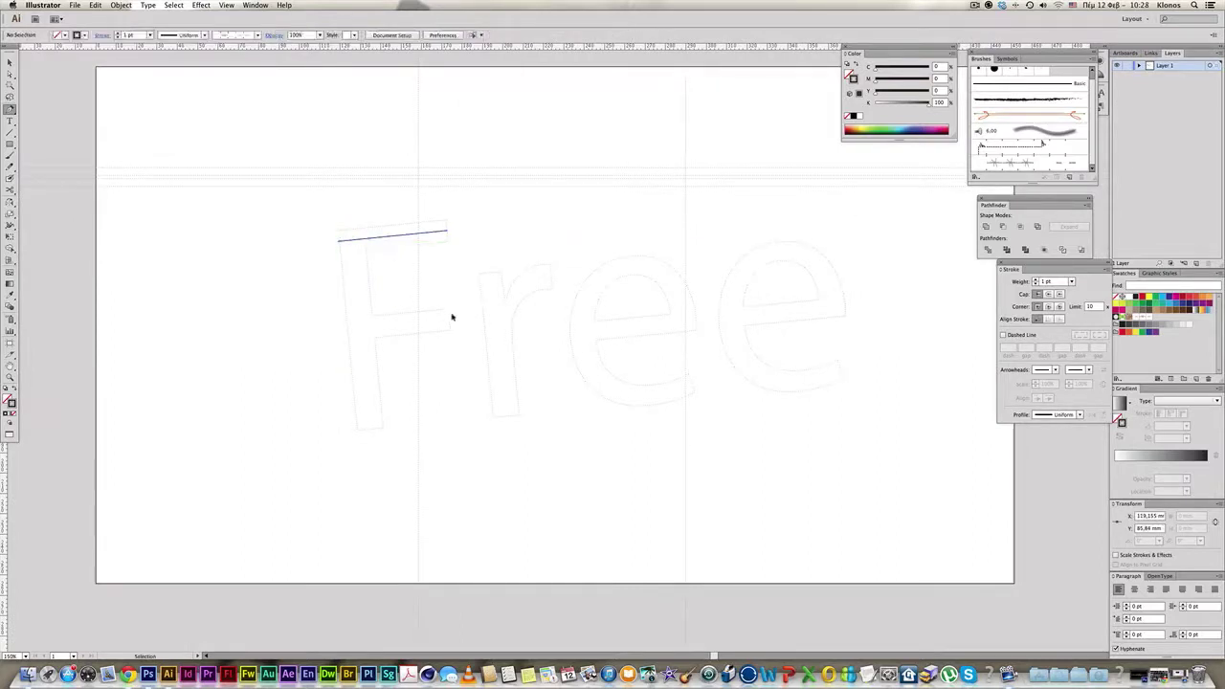
{"action": "left_click", "coordinate": [329, 330]}
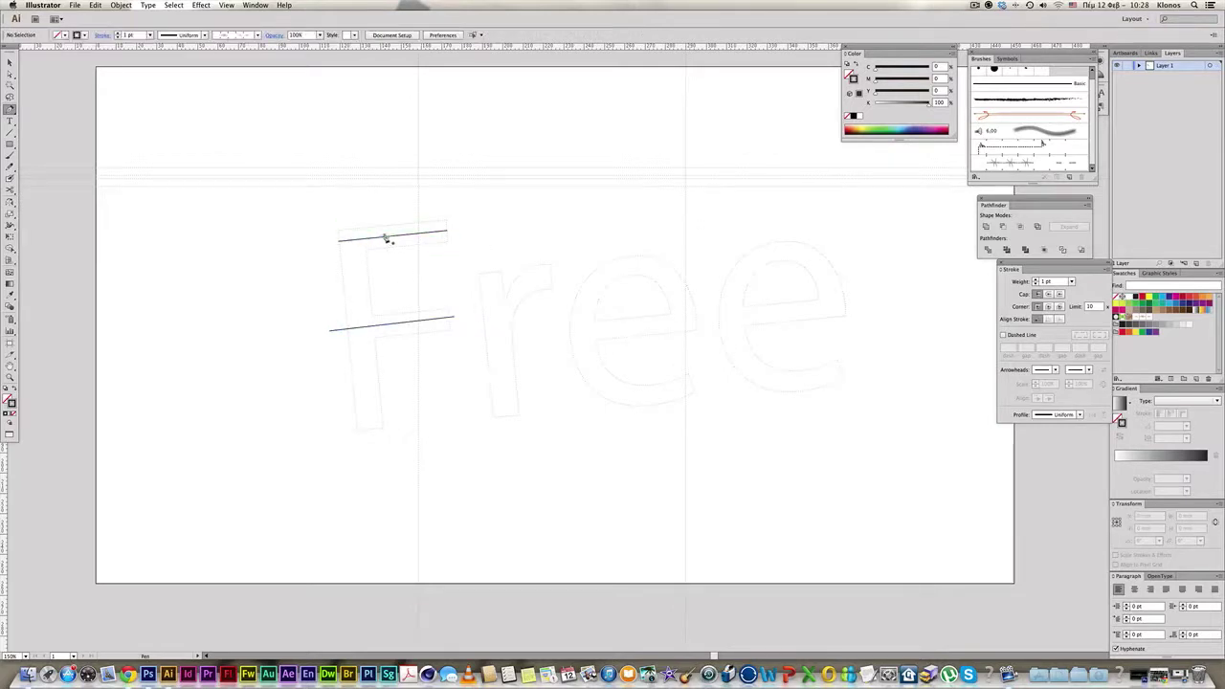
{"action": "left_click", "coordinate": [412, 394]}
{"action": "key", "text": "ctrl+z"}
{"action": "key", "text": "ctrl+z"}
{"action": "key", "text": "ctrl+z"}
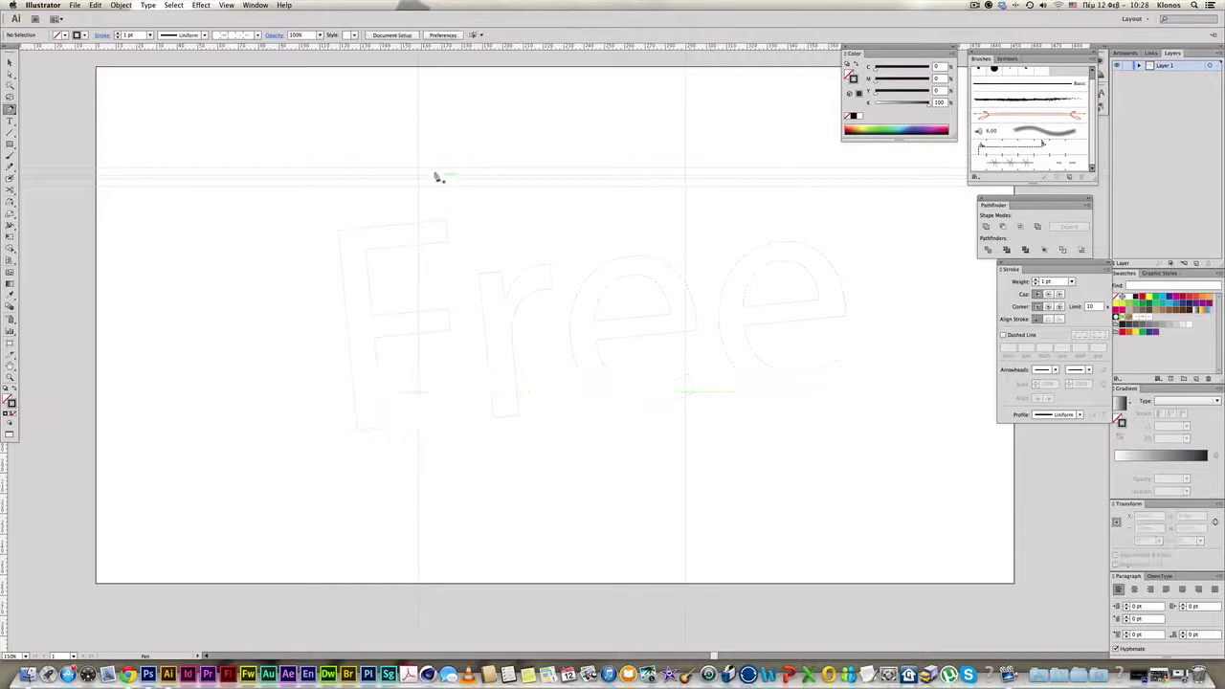
{"action": "left_click", "coordinate": [445, 232]}
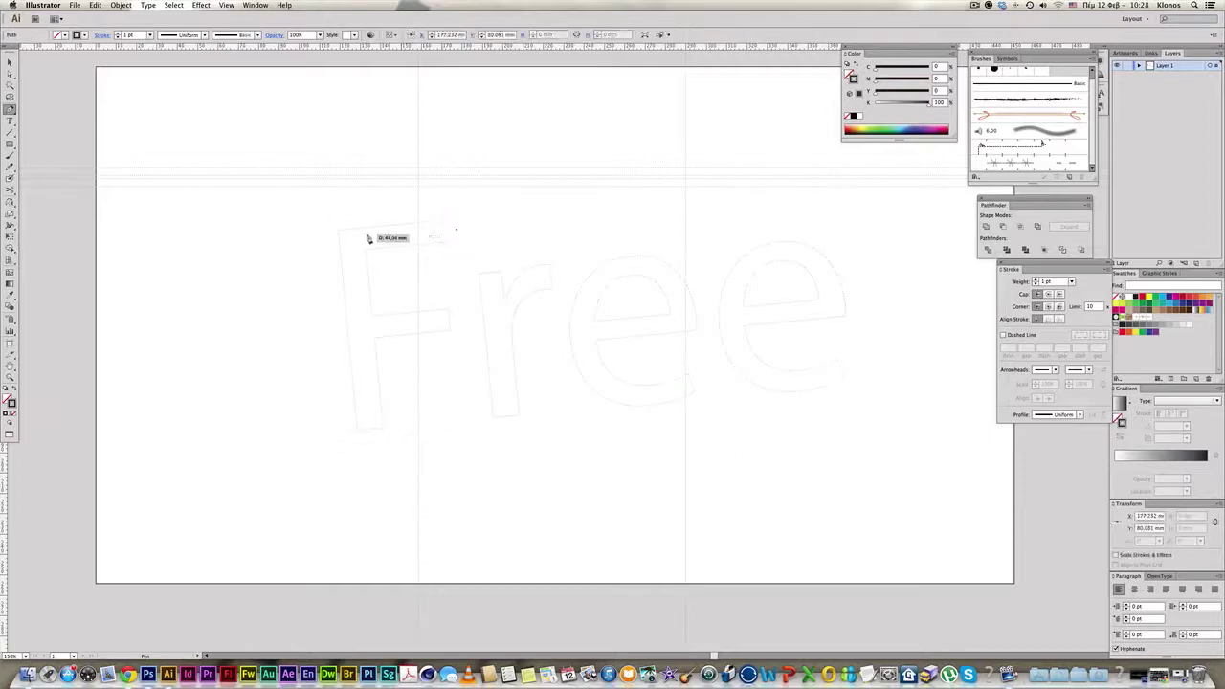
{"action": "left_click_drag", "start_coordinate": [362, 242], "coordinate": [342, 256]}
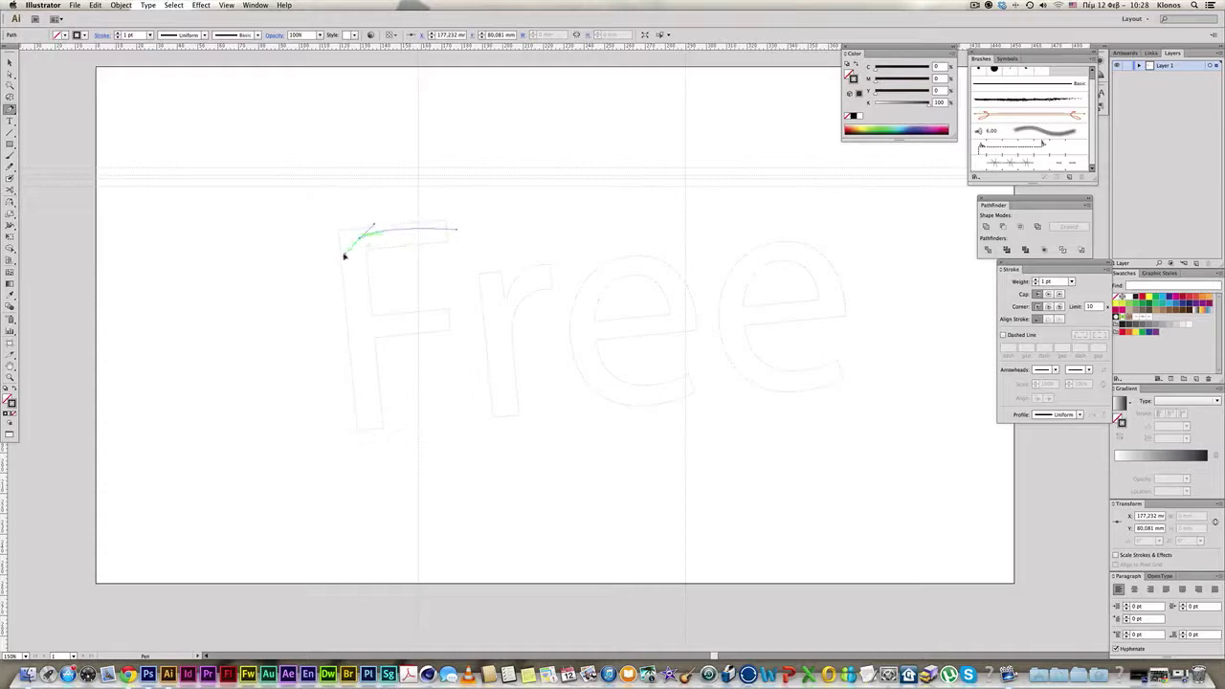
{"action": "left_click", "coordinate": [363, 391]}
{"action": "left_click", "coordinate": [371, 441]}
{"action": "left_click", "coordinate": [456, 318]}
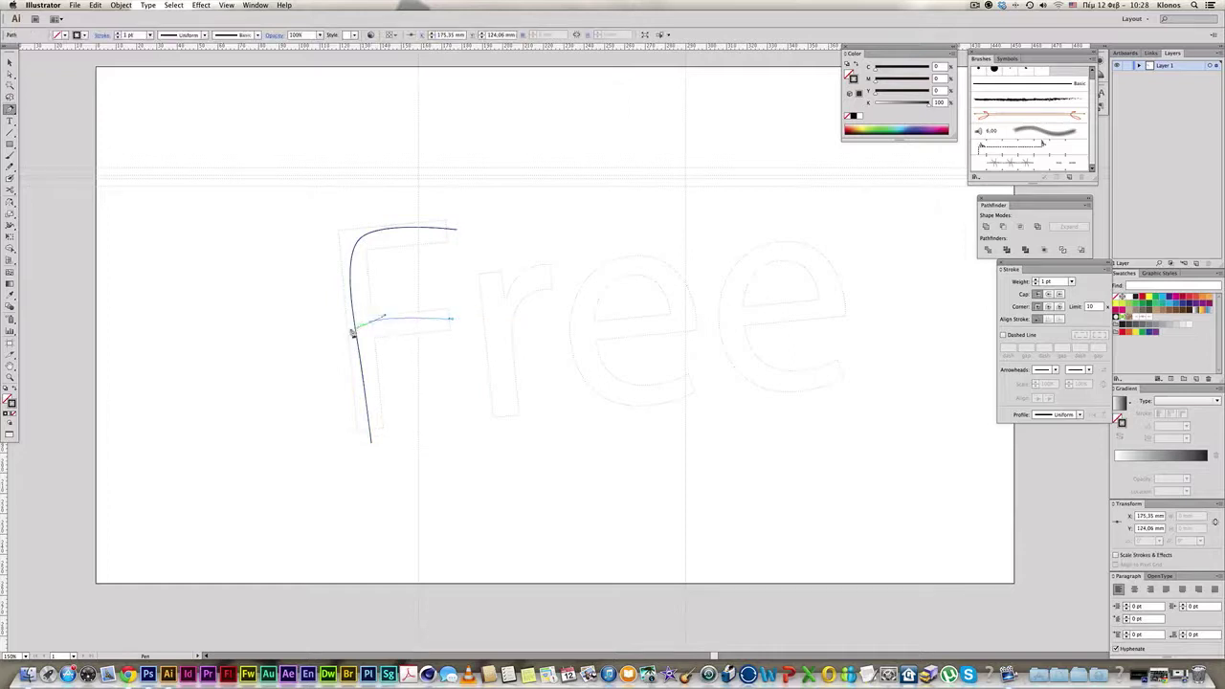
{"action": "left_click", "coordinate": [319, 335]}
{"action": "left_click", "coordinate": [480, 281], "text": "super"}
Trace the r's stem and curved arm.
{"action": "left_click", "coordinate": [487, 274]}
{"action": "left_click_drag", "start_coordinate": [502, 423], "coordinate": [507, 435]}
{"action": "left_click", "coordinate": [600, 194], "text": "super"}
{"action": "left_click", "coordinate": [561, 274]}
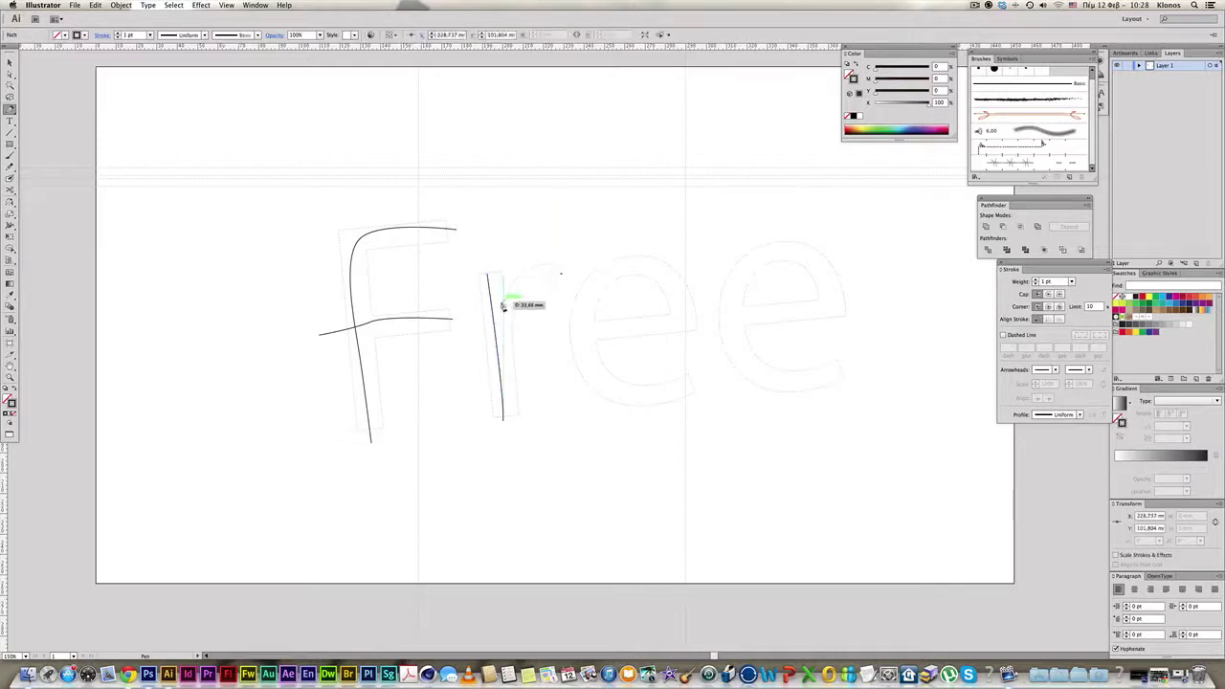
{"action": "left_click_drag", "start_coordinate": [503, 305], "coordinate": [500, 350]}
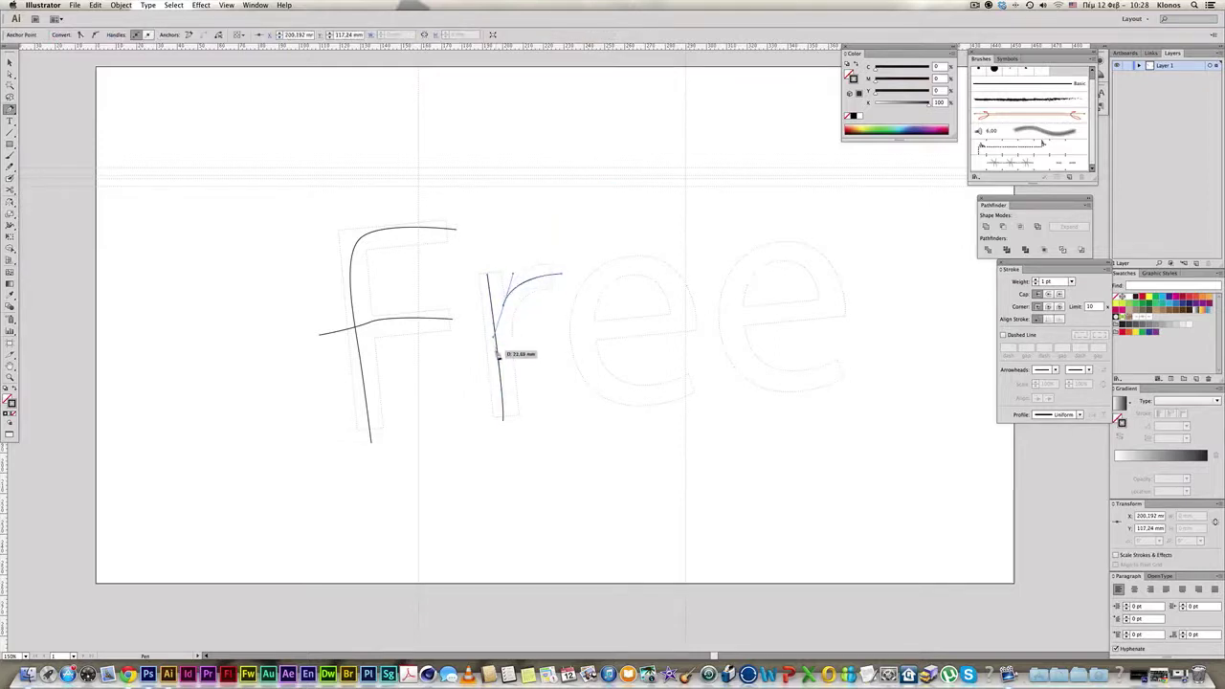
{"action": "left_click", "coordinate": [617, 394], "text": "super"}
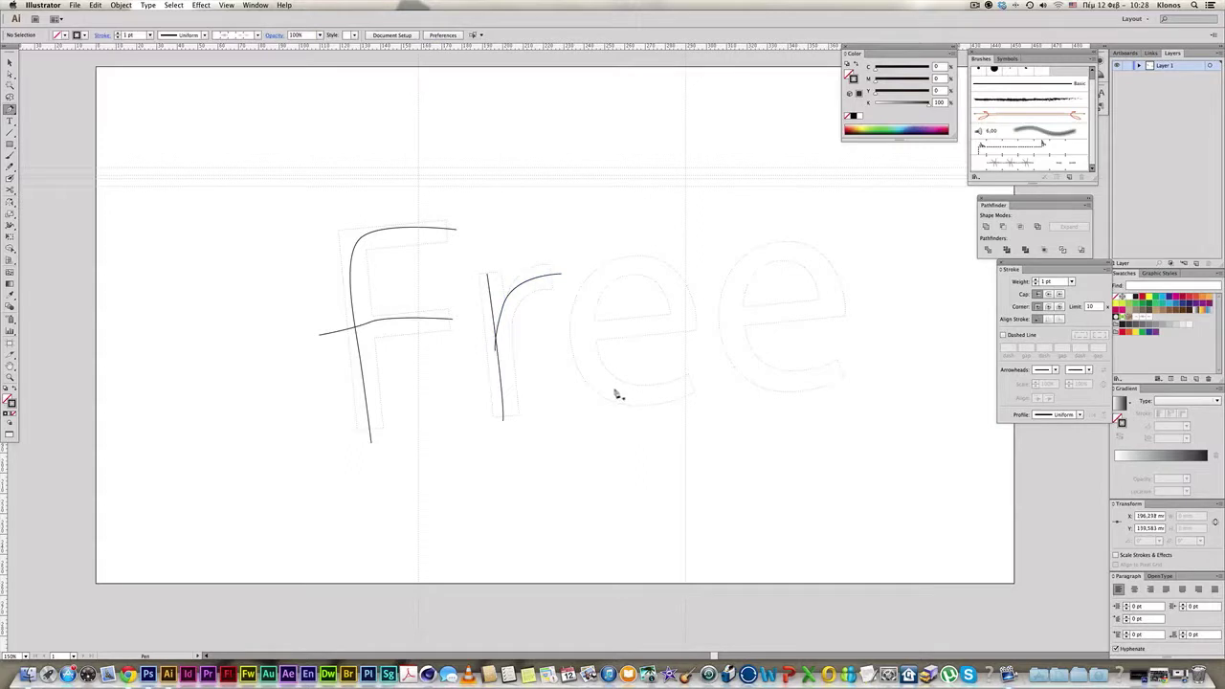
Trace the first e as one curved open path ending in its crossbar.
{"action": "left_click", "coordinate": [691, 383]}
{"action": "left_click_drag", "start_coordinate": [597, 386], "coordinate": [590, 381]}
{"action": "left_click_drag", "start_coordinate": [583, 314], "coordinate": [589, 281]}
{"action": "left_click_drag", "start_coordinate": [663, 270], "coordinate": [701, 293]}
{"action": "left_click", "coordinate": [689, 321]}
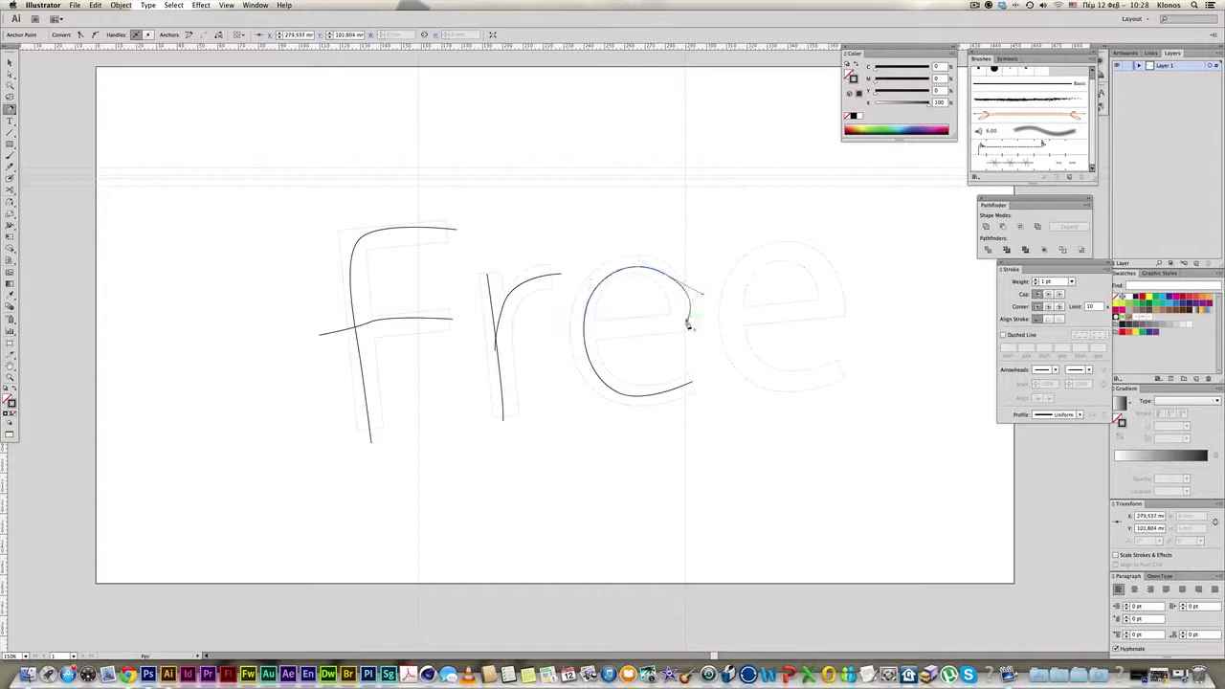
{"action": "key", "text": "ctrl+z"}
{"action": "left_click_drag", "start_coordinate": [672, 330], "coordinate": [654, 333]}
{"action": "left_click", "coordinate": [568, 330]}
{"action": "key", "text": "Return"}
Trace the last e, then select all letter paths and apply the barbed-wire brush.
{"action": "left_click_drag", "start_coordinate": [777, 384], "coordinate": [745, 367]}
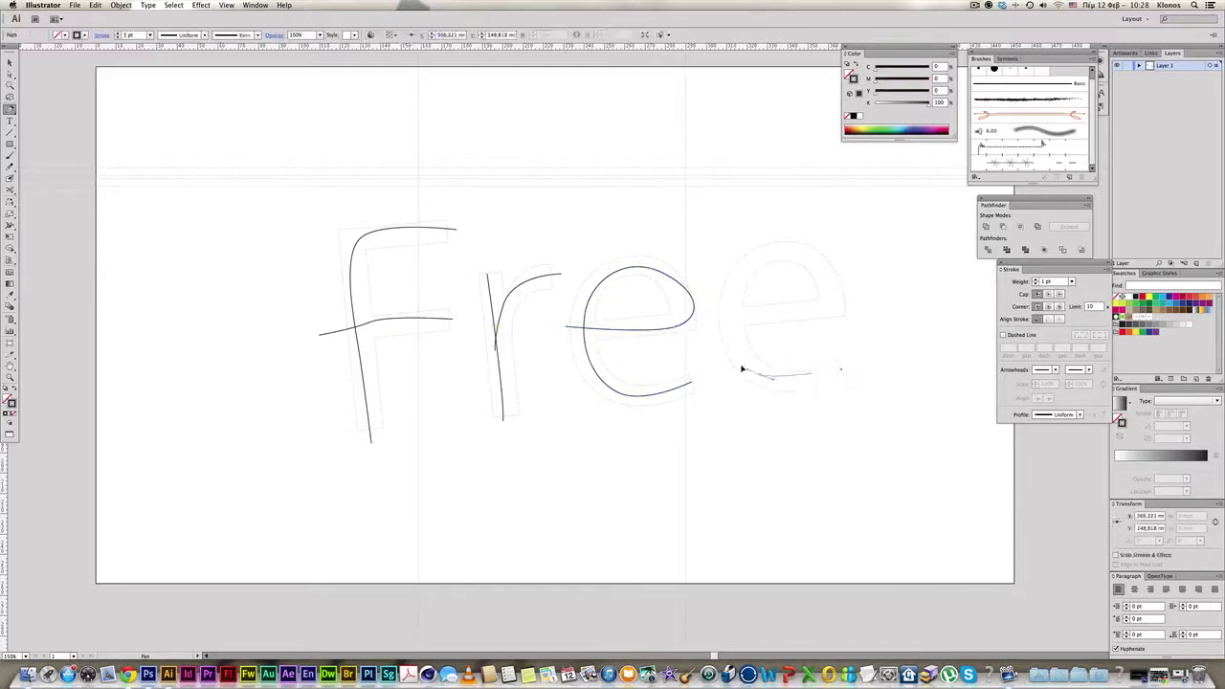
{"action": "left_click", "coordinate": [729, 351]}
{"action": "left_click_drag", "start_coordinate": [798, 247], "coordinate": [828, 261]}
{"action": "left_click_drag", "start_coordinate": [820, 307], "coordinate": [794, 317]}
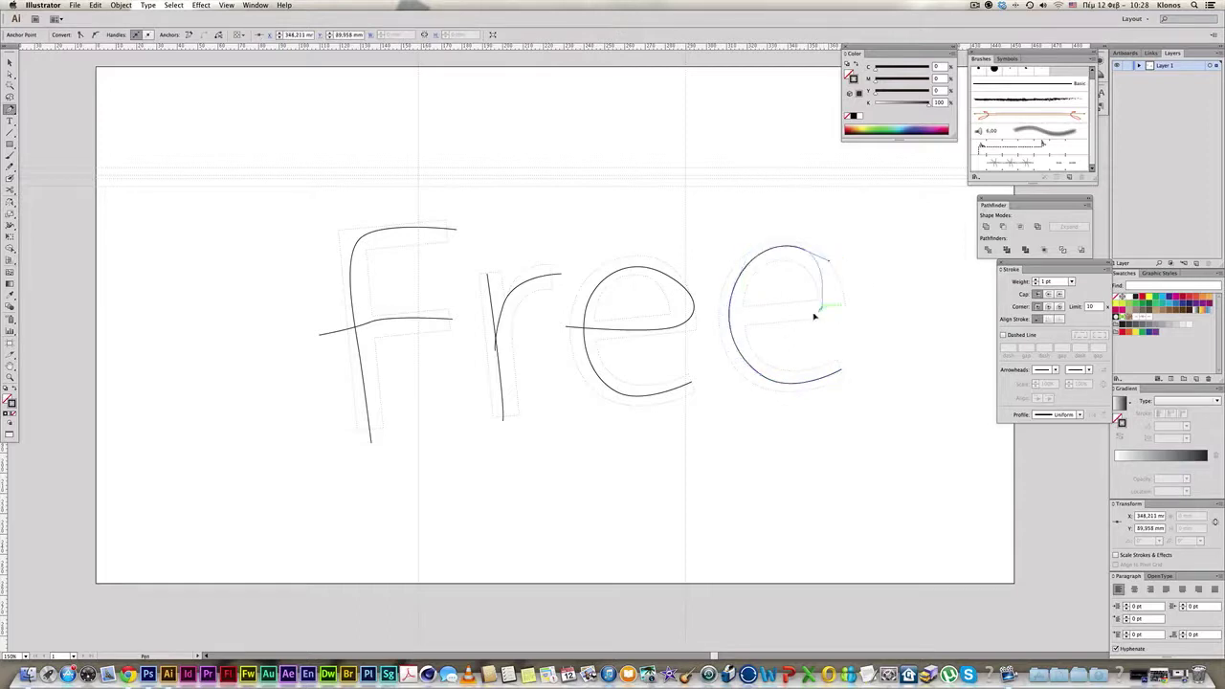
{"action": "left_click", "coordinate": [725, 319]}
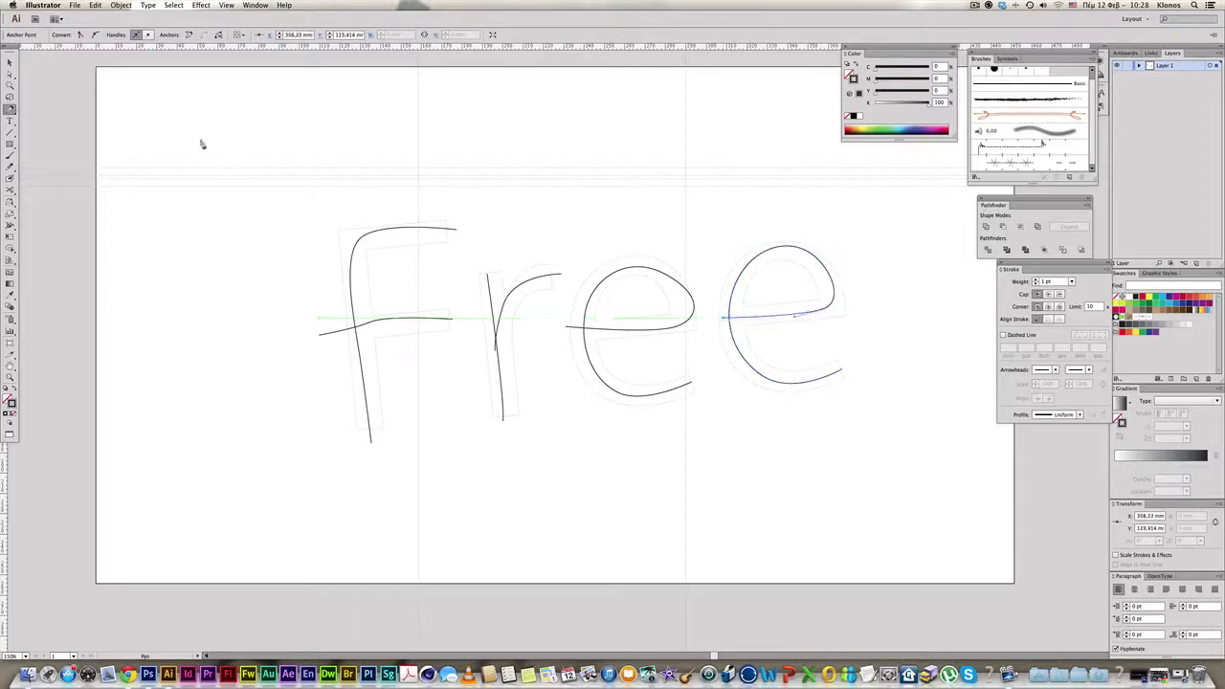
{"action": "left_click", "coordinate": [9, 62]}
{"action": "left_click_drag", "start_coordinate": [345, 190], "coordinate": [862, 464]}
{"action": "left_click", "coordinate": [1035, 163]}
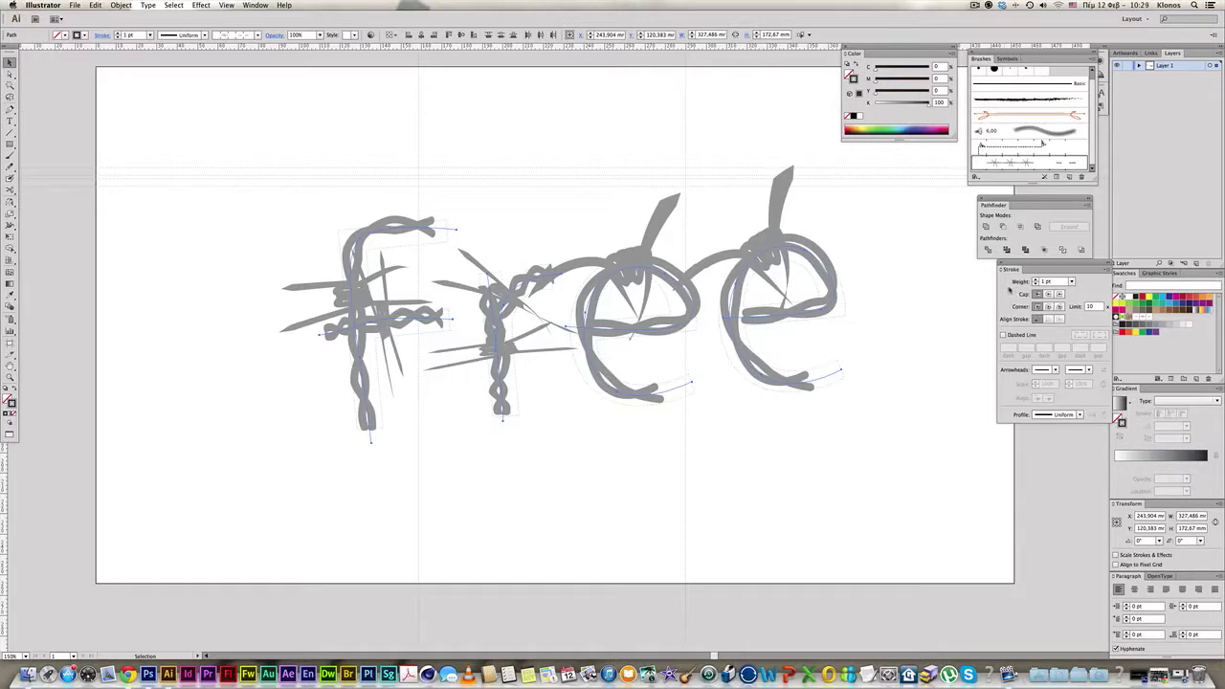
Adjust the lettering stroke weight, trying 0.1, 2 and 0.2 pt before settling on 0.3 pt.
{"action": "left_click", "coordinate": [1029, 281]}
{"action": "key", "text": "Return"}
{"action": "left_click", "coordinate": [1034, 281]}
{"action": "type", "text": "0"}
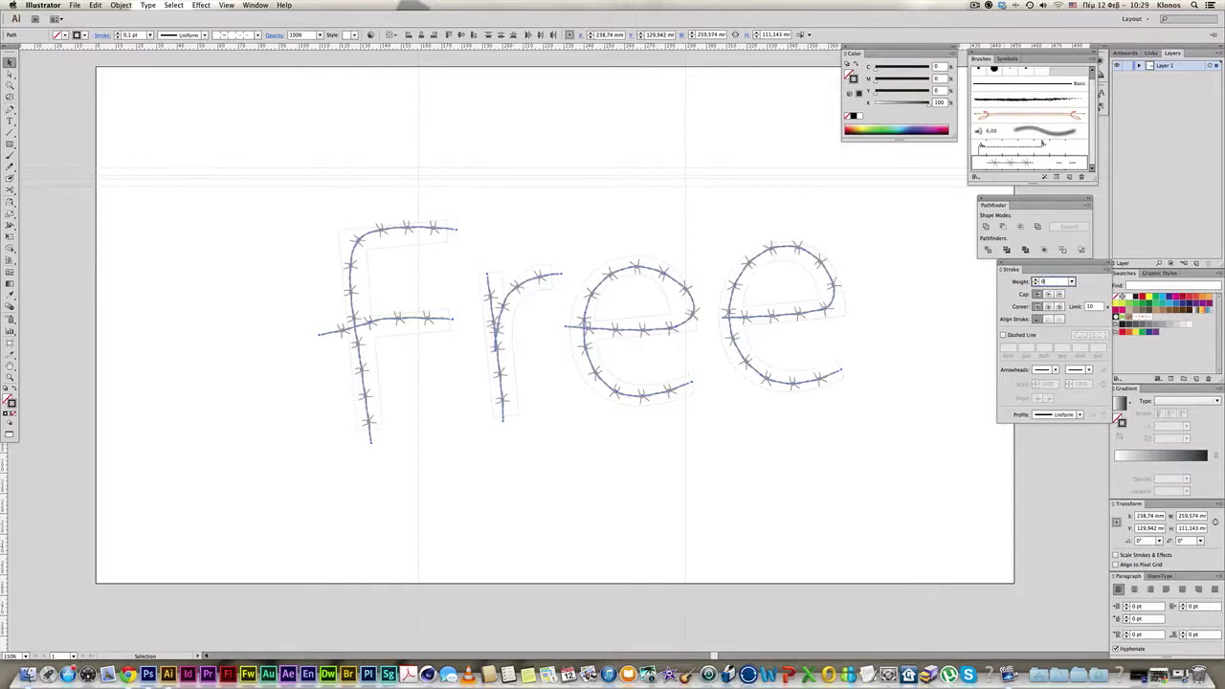
{"action": "type", "text": "2"}
{"action": "key", "text": "Return"}
{"action": "left_click", "coordinate": [1006, 281]}
{"action": "type", "text": "8"}
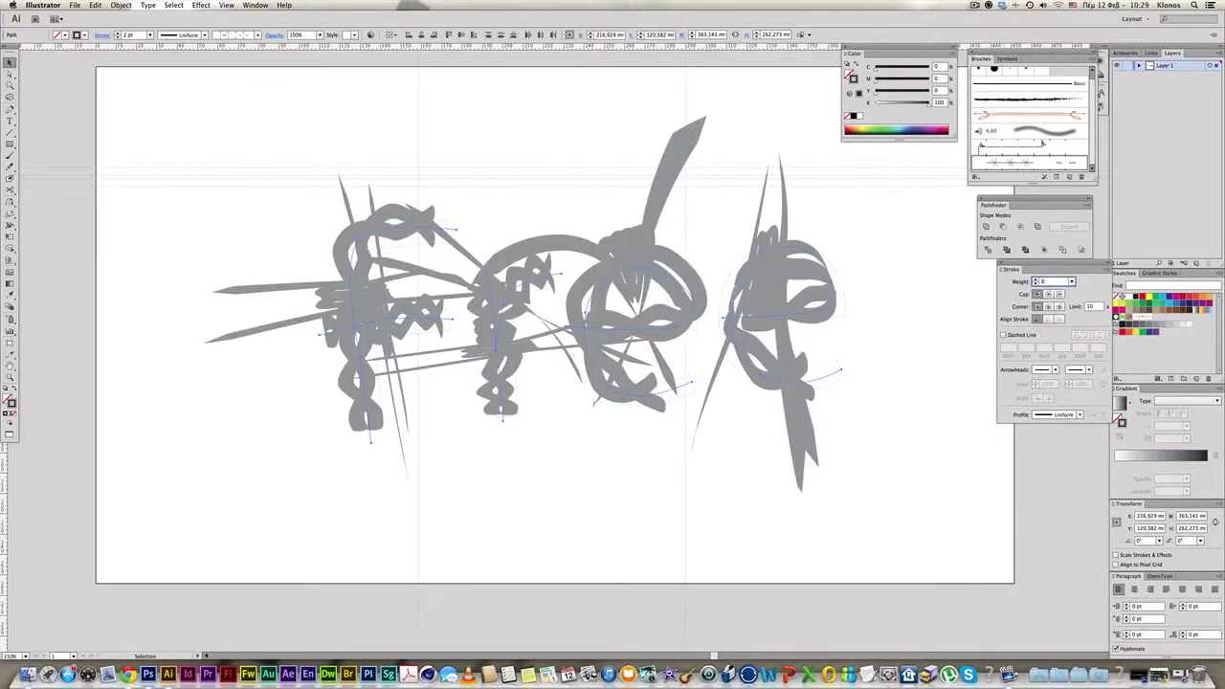
{"action": "type", "text": ".2 pt"}
{"action": "key", "text": "Return"}
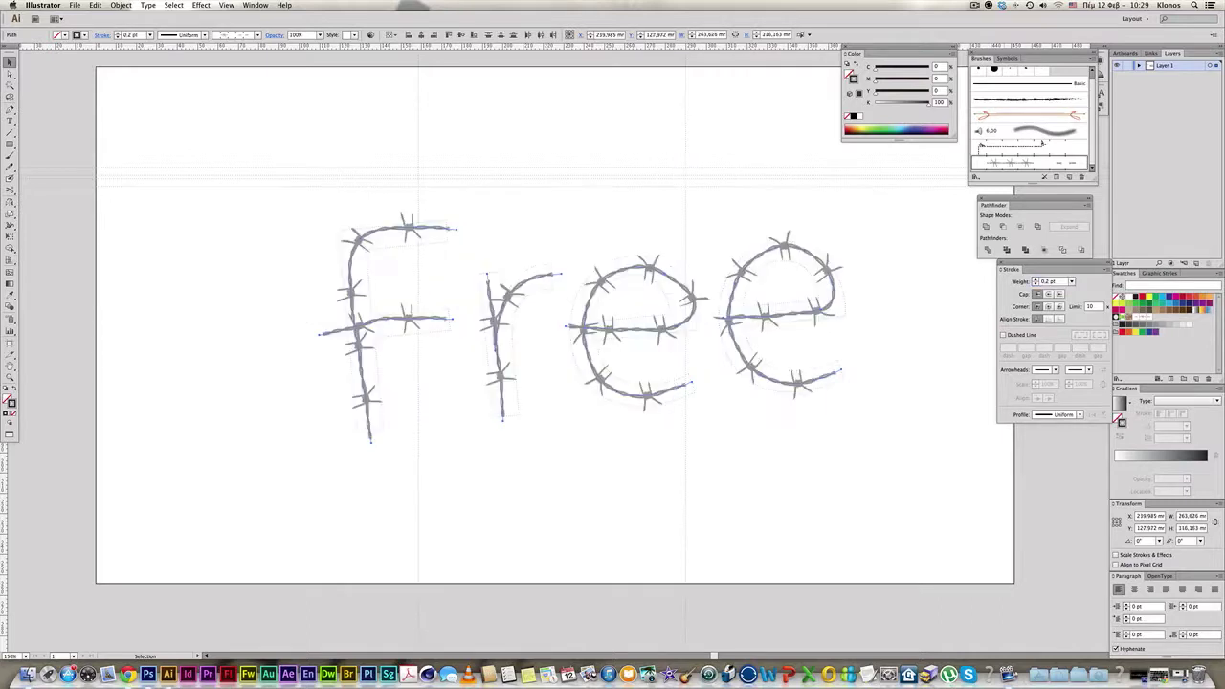
{"action": "left_click", "coordinate": [1047, 283]}
{"action": "type", "text": "0,3"}
{"action": "key", "text": "Return"}
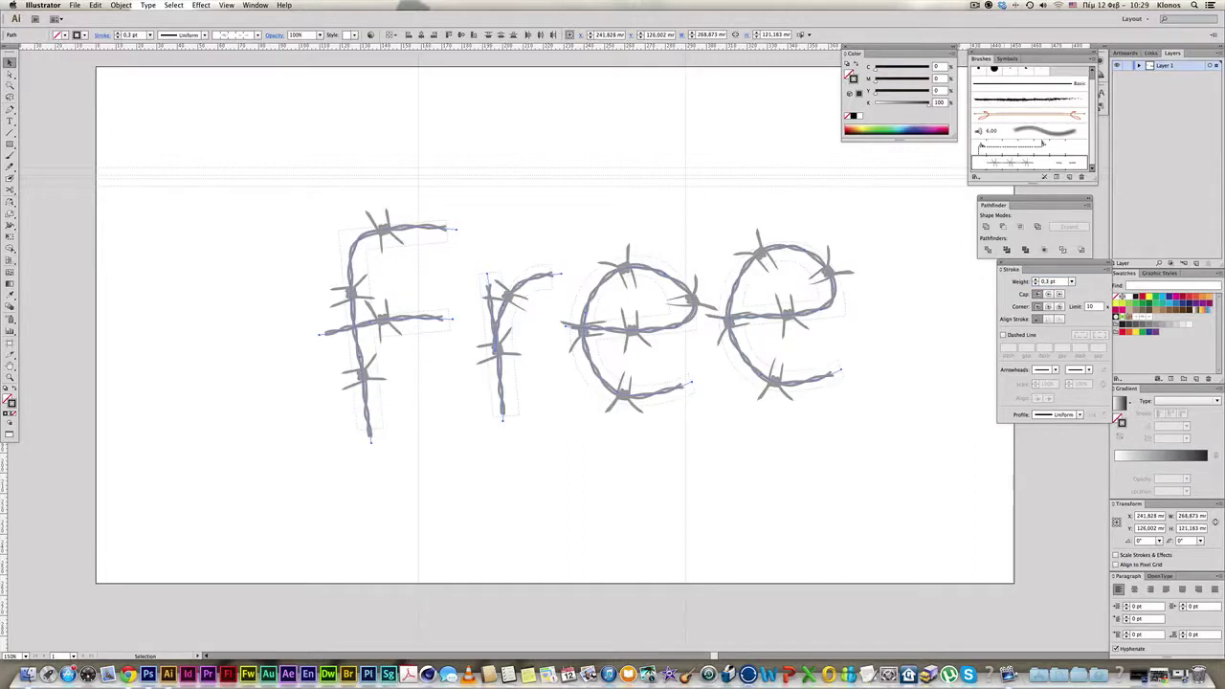
Zoom out to view the whole artboard and review the Free lettering.
{"action": "left_click", "coordinate": [631, 199]}
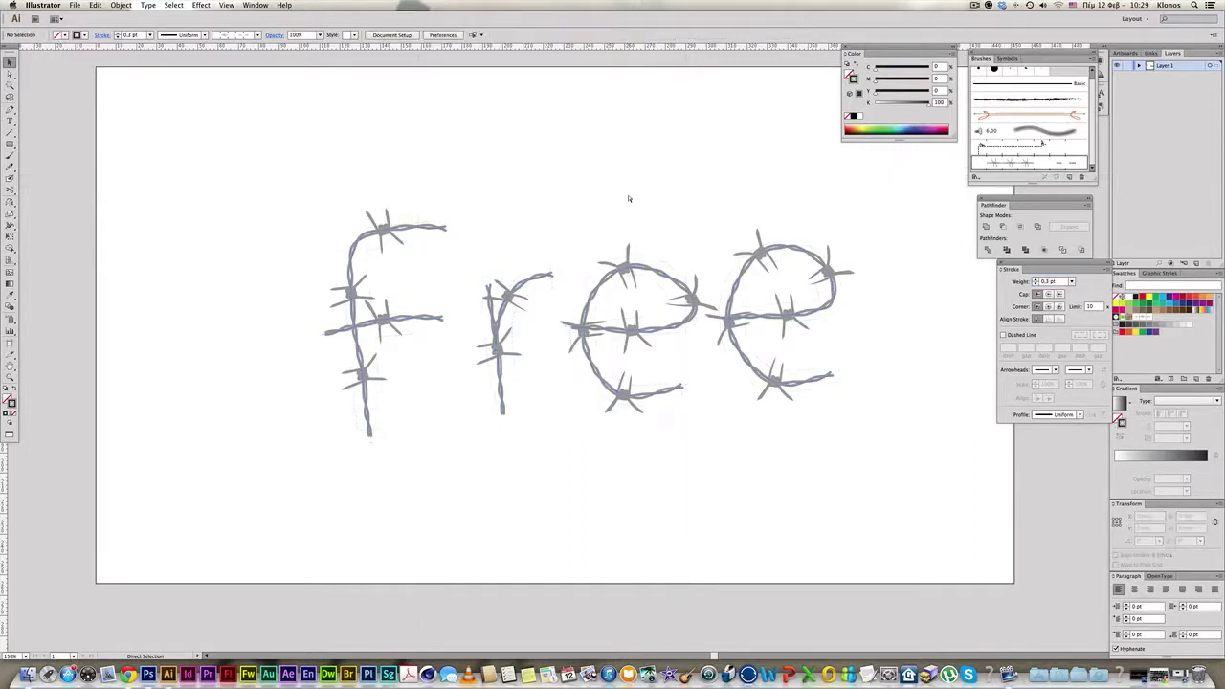
{"action": "key", "text": "z"}
{"action": "left_click", "coordinate": [601, 252], "text": "alt"}
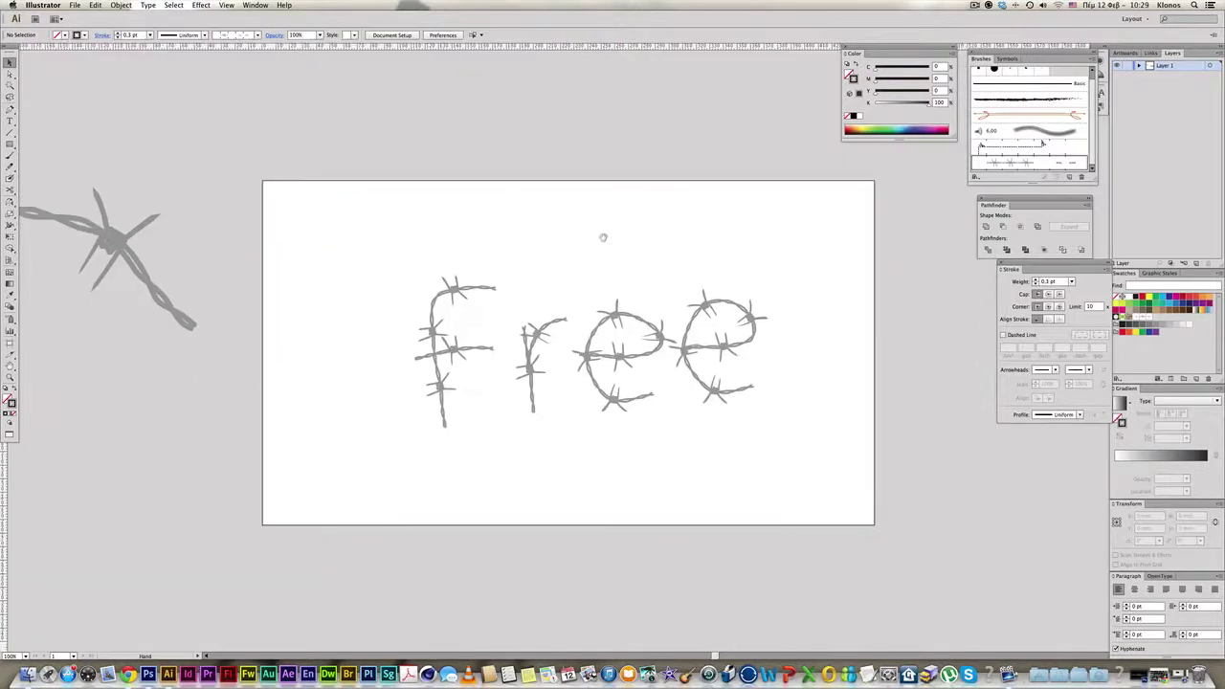
{"action": "left_click_drag", "start_coordinate": [359, 233], "coordinate": [873, 514]}
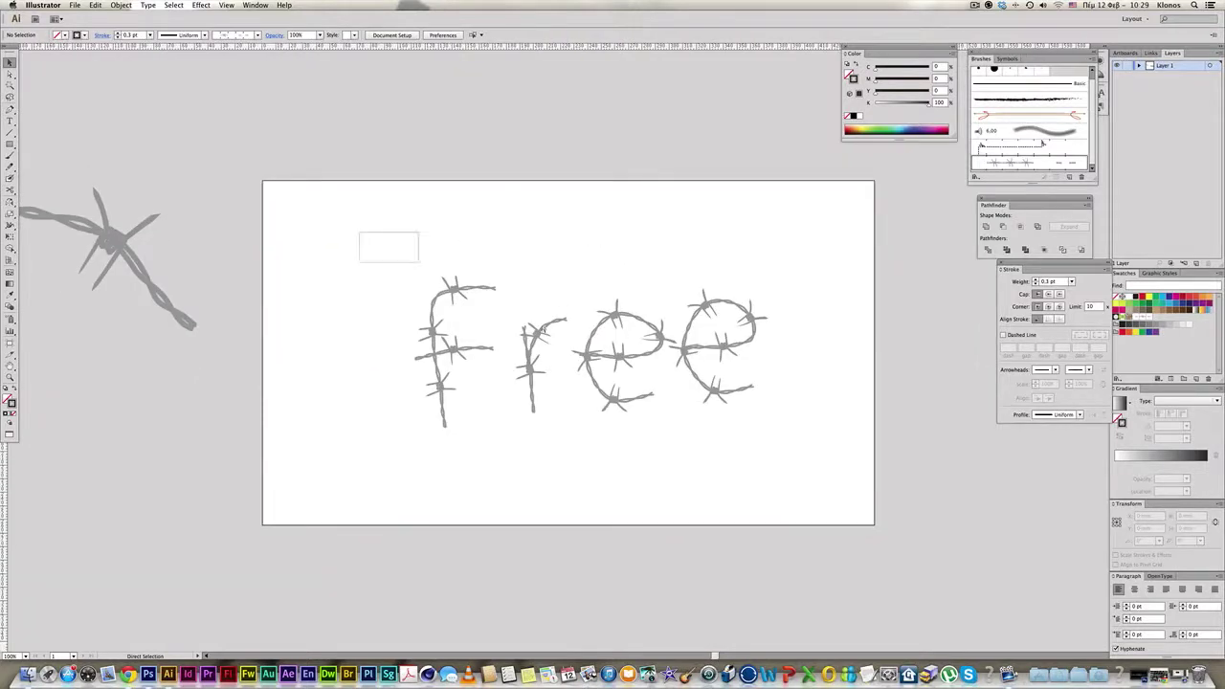
{"action": "left_click", "coordinate": [830, 470]}
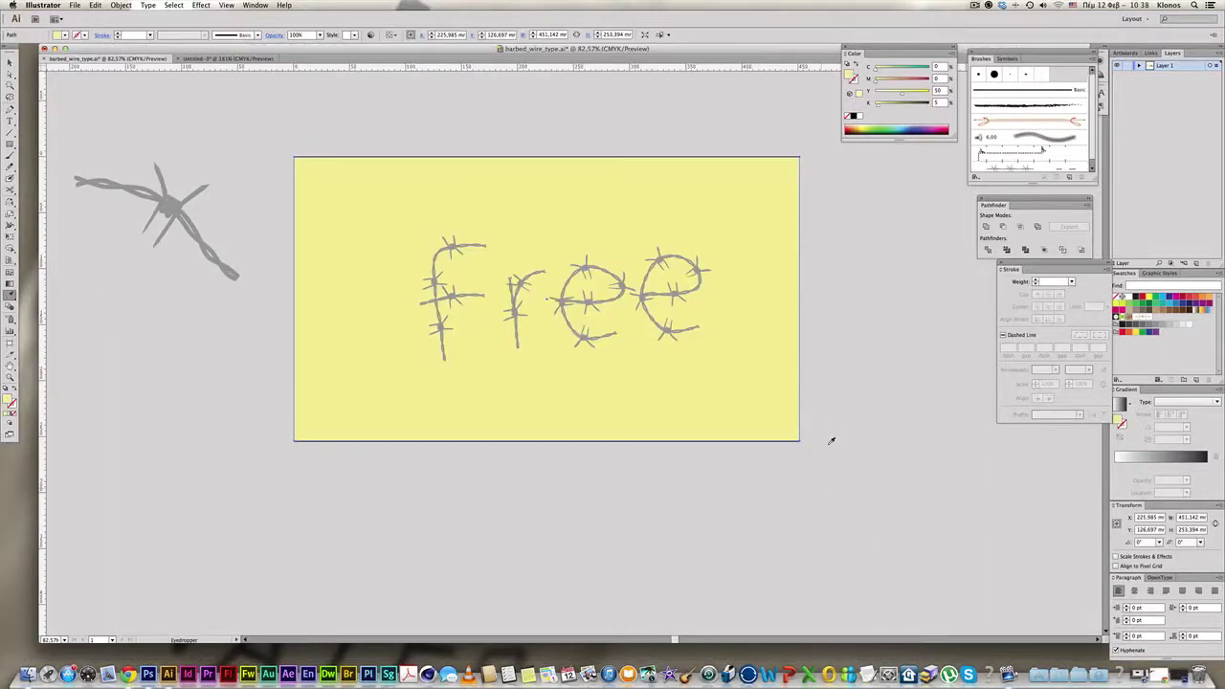
{"action": "key", "text": "v"}
{"action": "left_click", "coordinate": [213, 58]}
Trace the splatter image with the High Fidelity Photo preset and expand it into paths.
{"action": "key", "text": "a"}
{"action": "key", "text": "ctrl+a"}
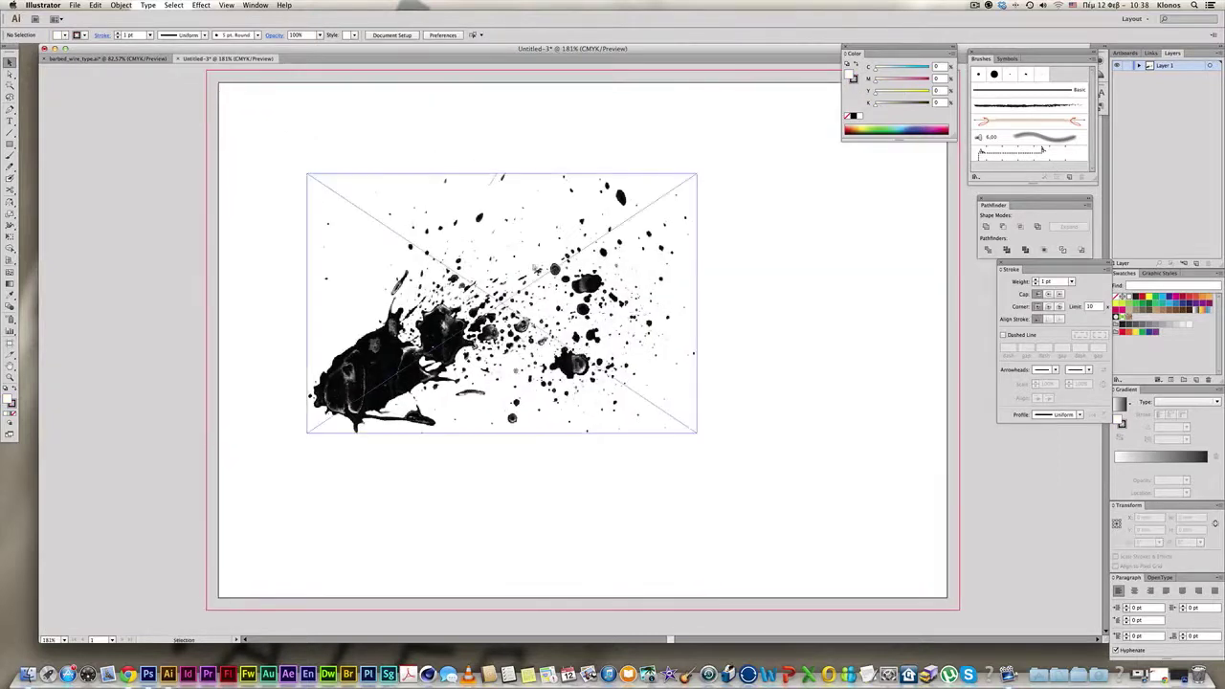
{"action": "key", "text": "v"}
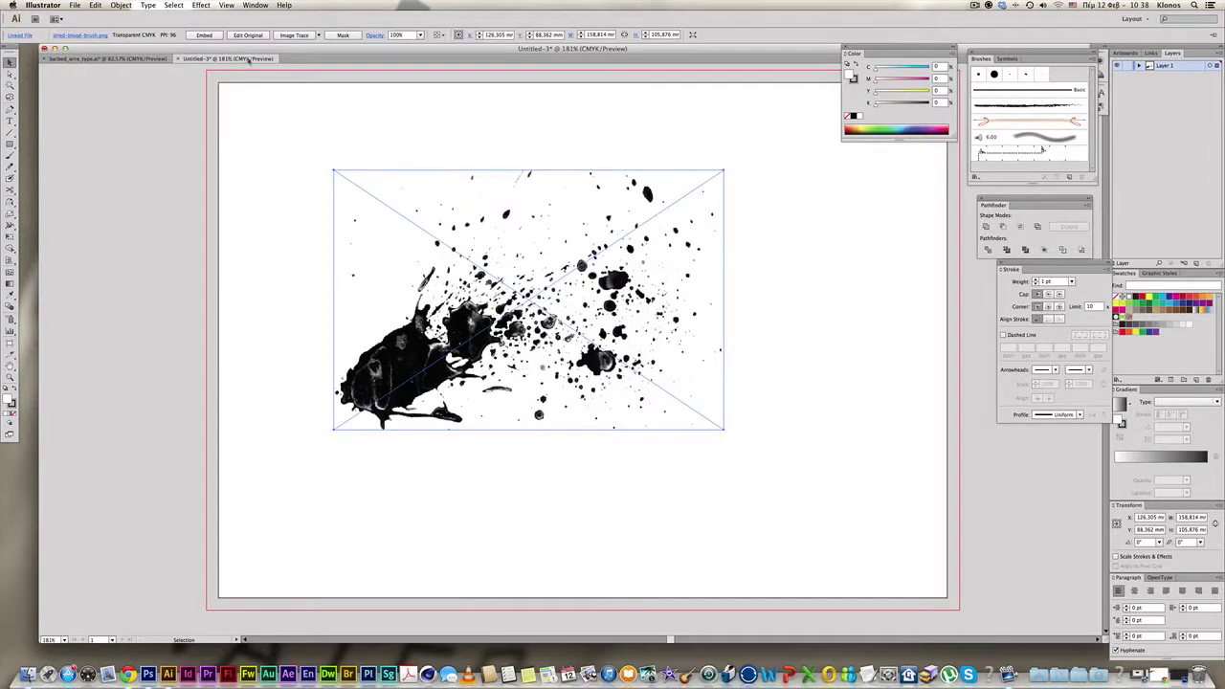
{"action": "left_click", "coordinate": [318, 36]}
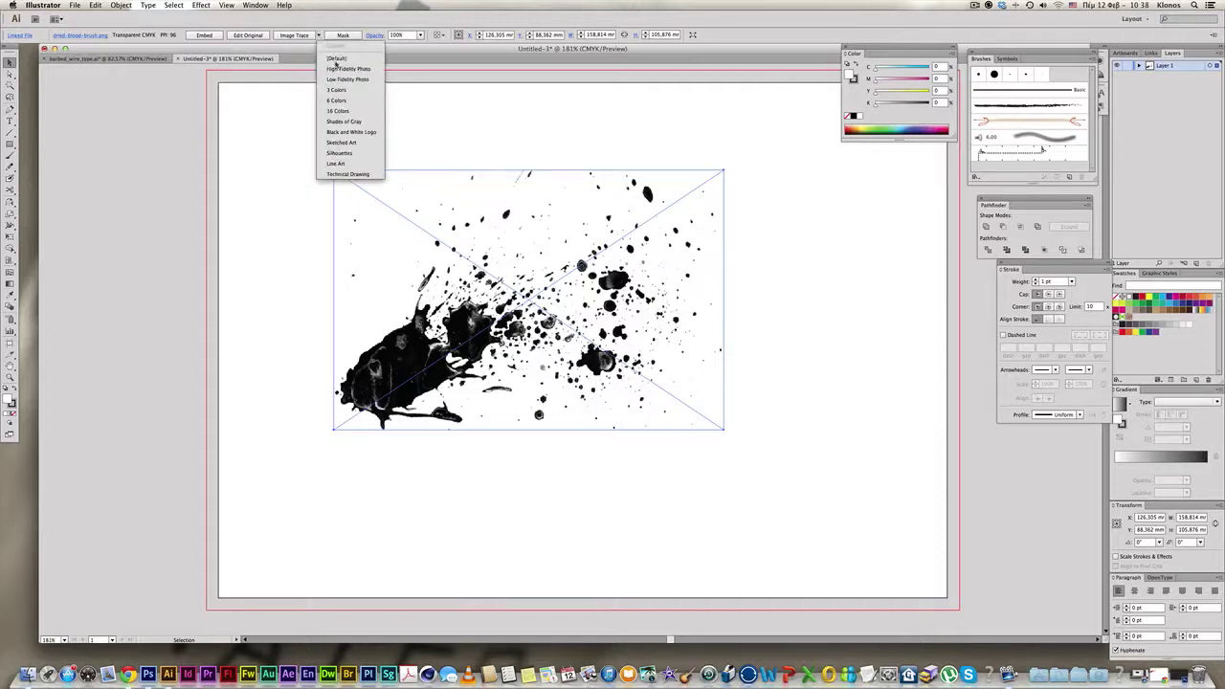
{"action": "left_click", "coordinate": [349, 69]}
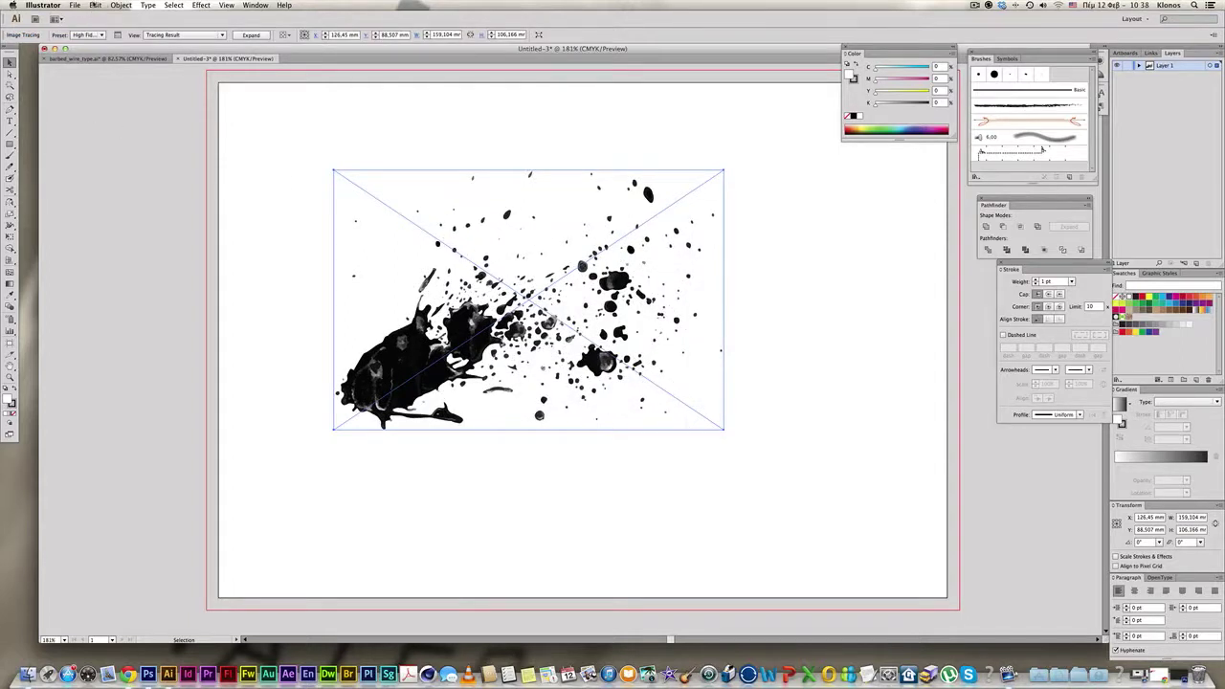
{"action": "left_click", "coordinate": [120, 5]}
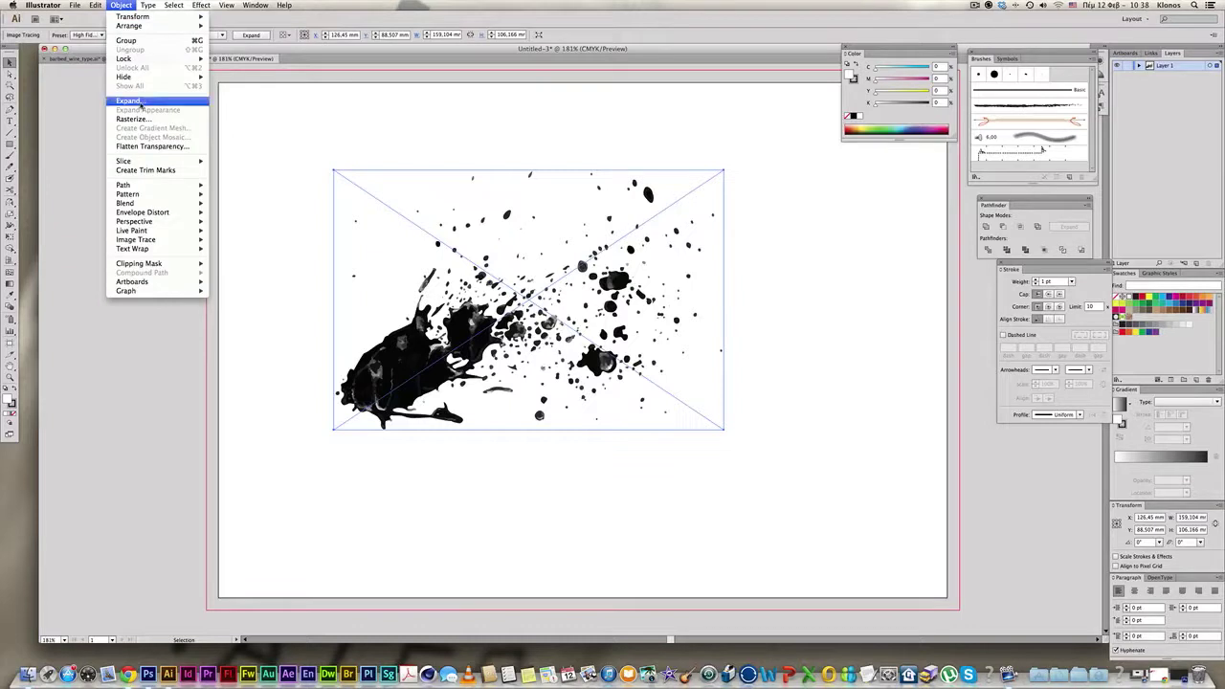
{"action": "left_click", "coordinate": [134, 102]}
{"action": "left_click", "coordinate": [639, 368]}
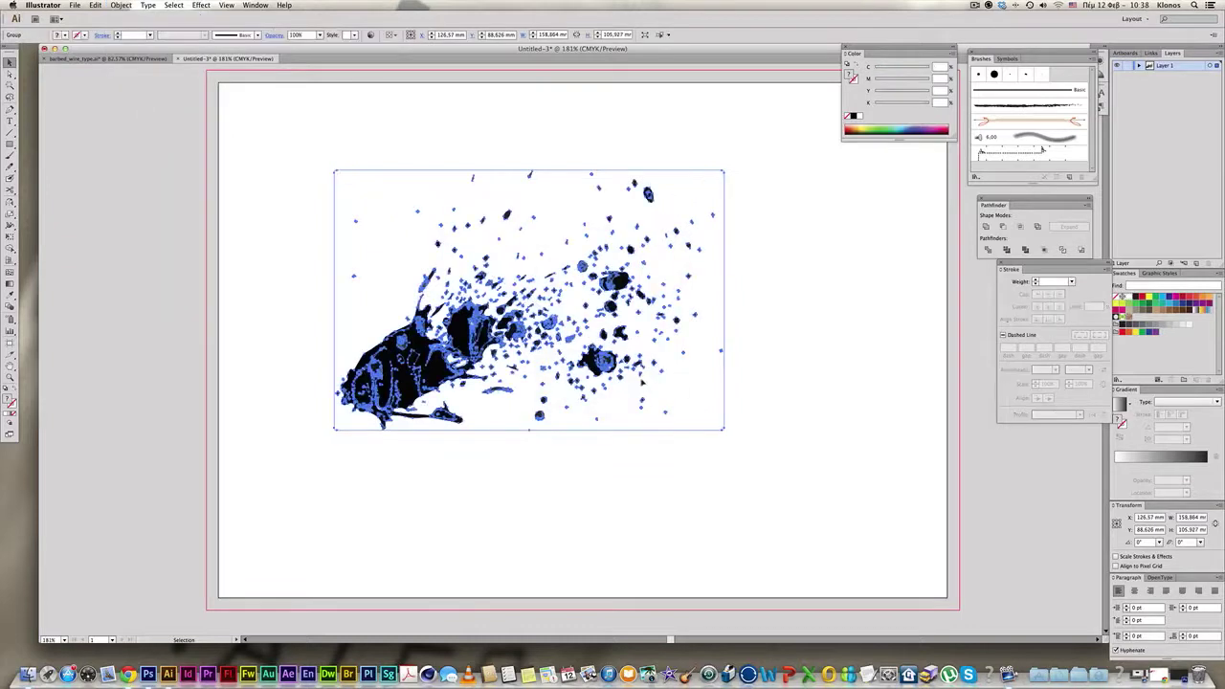
Divide all the splatter paths with Pathfinder and ungroup the pieces.
{"action": "left_click", "coordinate": [855, 470]}
{"action": "key", "text": "super+a"}
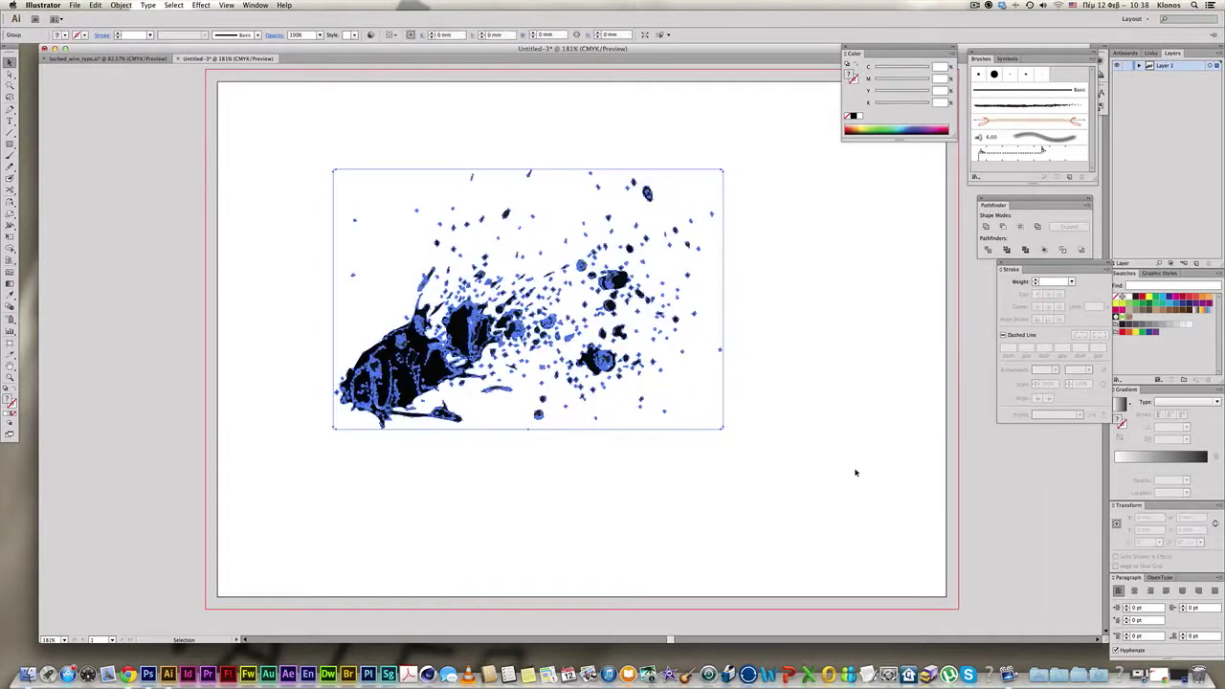
{"action": "left_click", "coordinate": [988, 252]}
{"action": "key", "text": "super"}
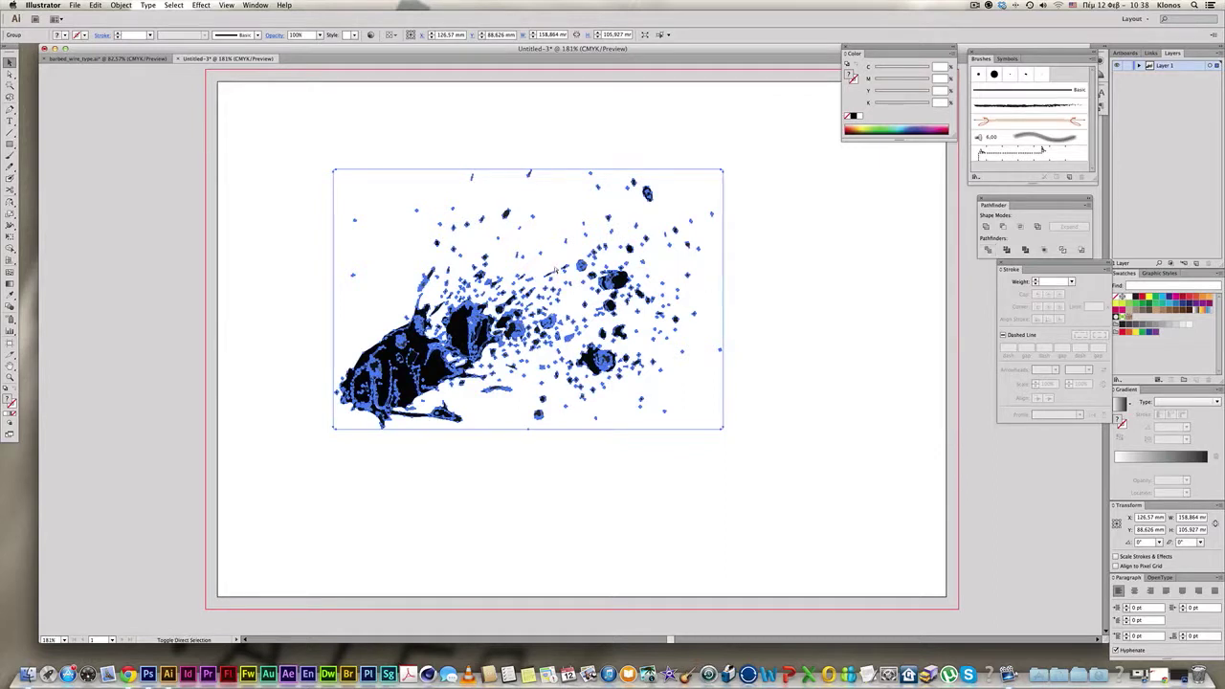
{"action": "key", "text": "super+shift+g"}
Select every white background piece of the splatter using Select Same Fill.
{"action": "left_click", "coordinate": [10, 74]}
{"action": "left_click", "coordinate": [265, 191]}
{"action": "left_click", "coordinate": [349, 195]}
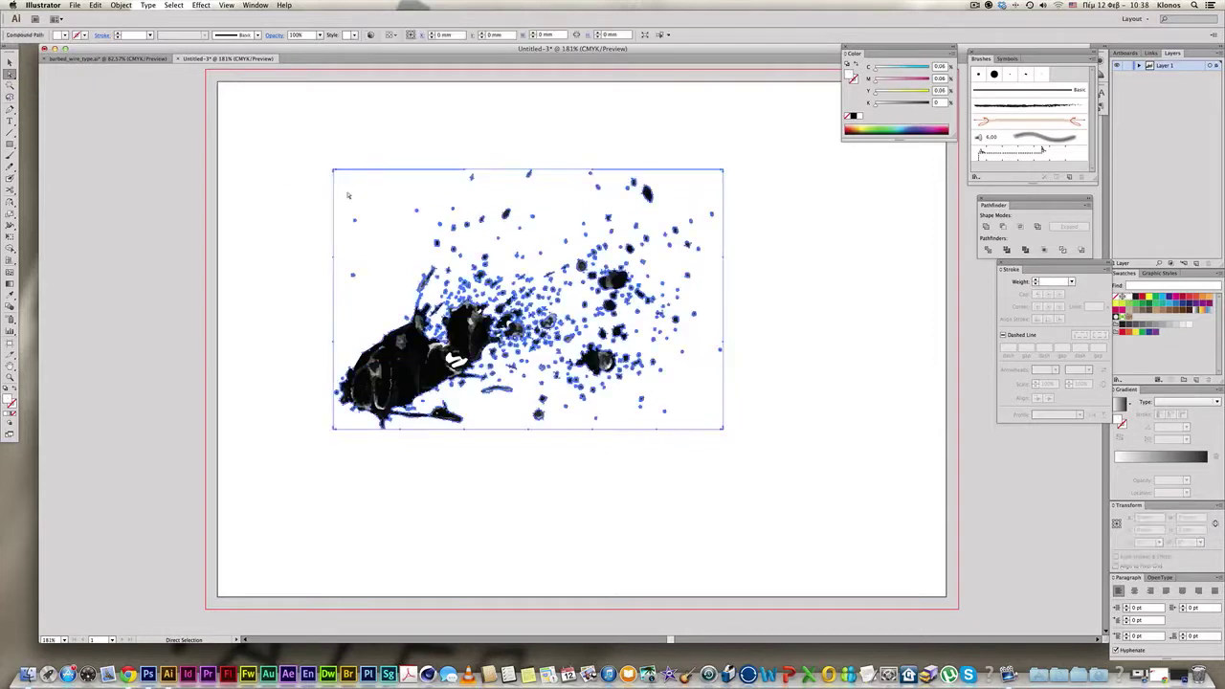
{"action": "left_click", "coordinate": [175, 6]}
{"action": "left_click", "coordinate": [313, 121]}
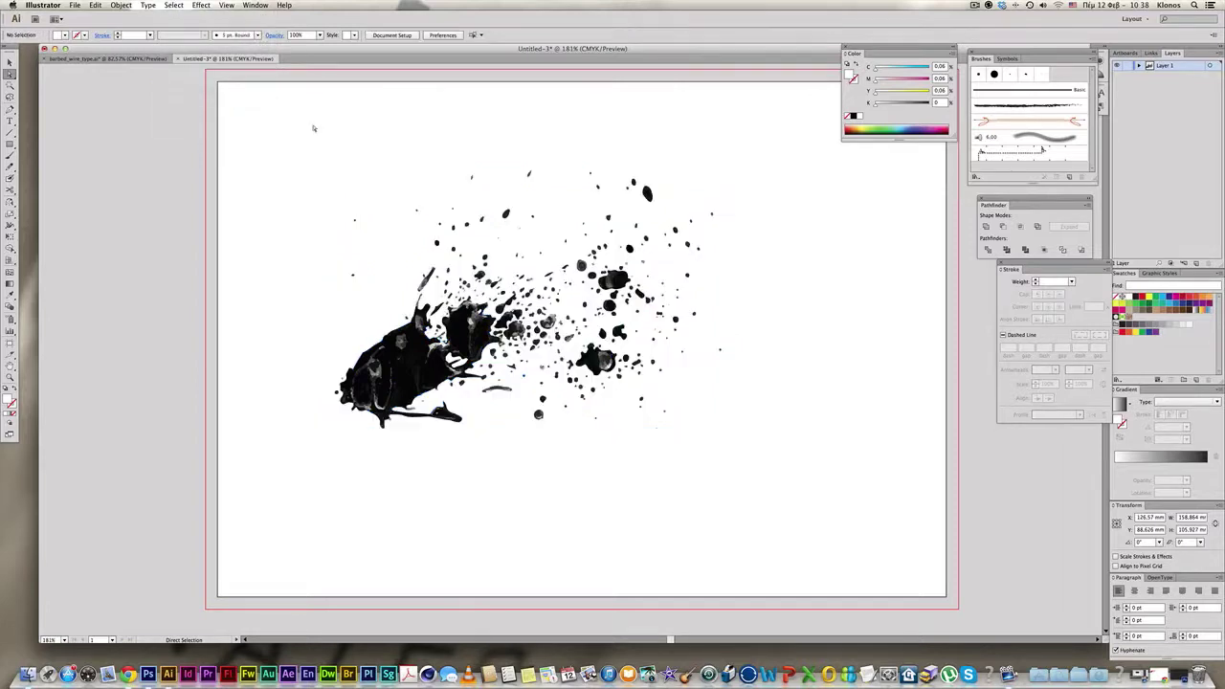
{"action": "key", "text": "v"}
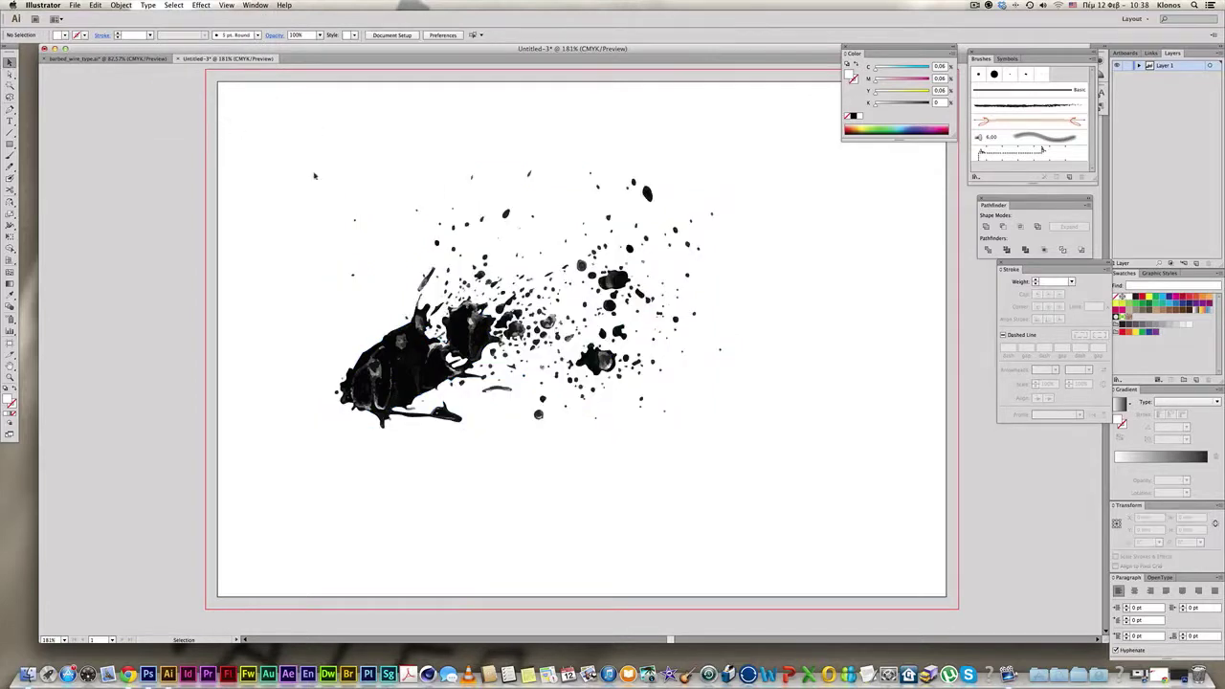
Fill the remaining splatter shapes solid black and group them.
{"action": "left_click_drag", "start_coordinate": [243, 140], "coordinate": [809, 425]}
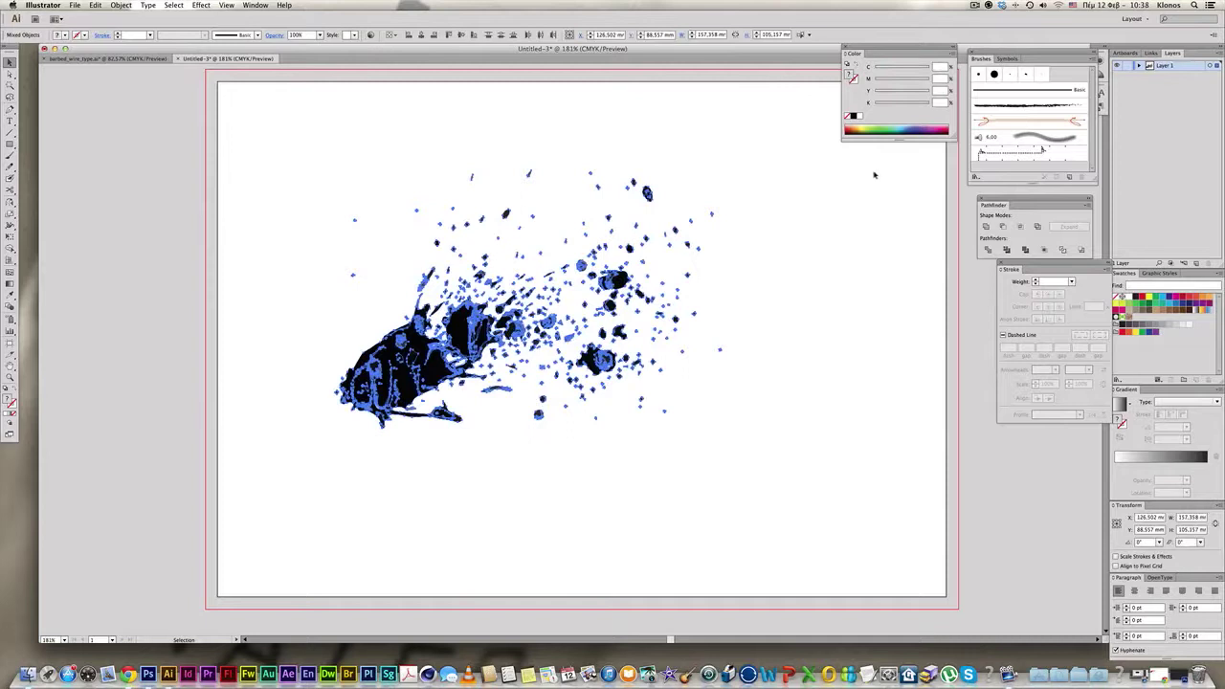
{"action": "left_click", "coordinate": [852, 117]}
{"action": "key", "text": "ctrl+g"}
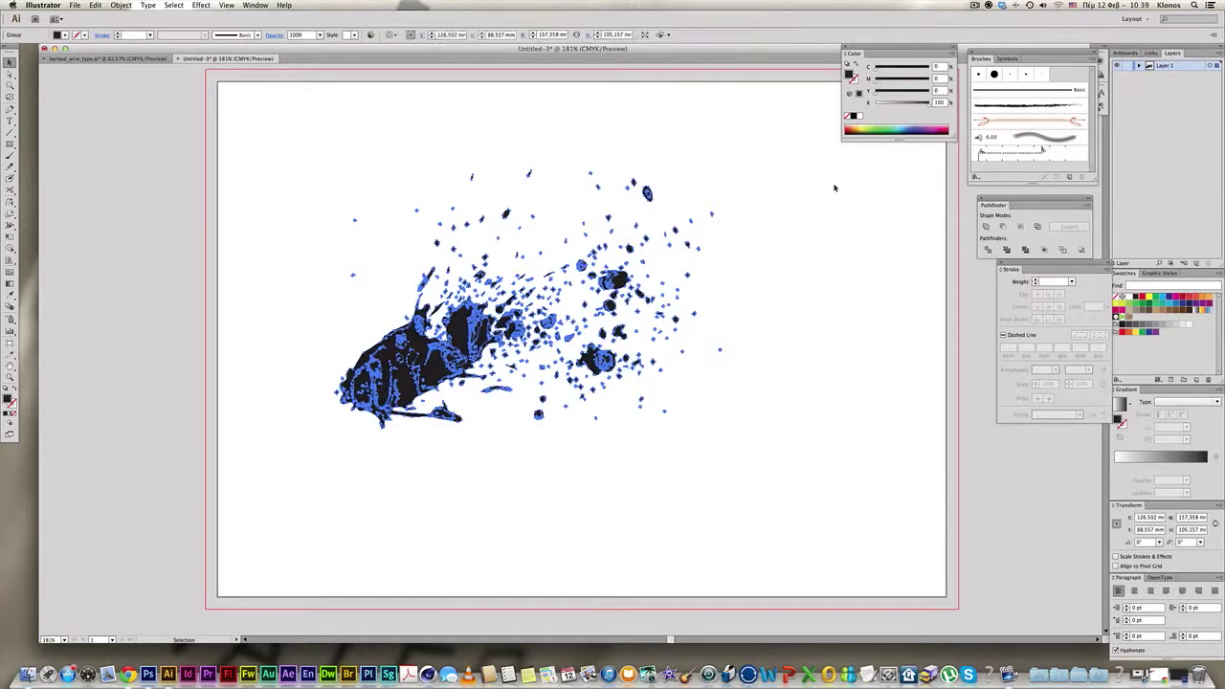
Paste the black splatter into the Free document and move it below the artboard.
{"action": "key", "text": "v"}
{"action": "left_click", "coordinate": [113, 59]}
{"action": "key", "text": "ctrl+v"}
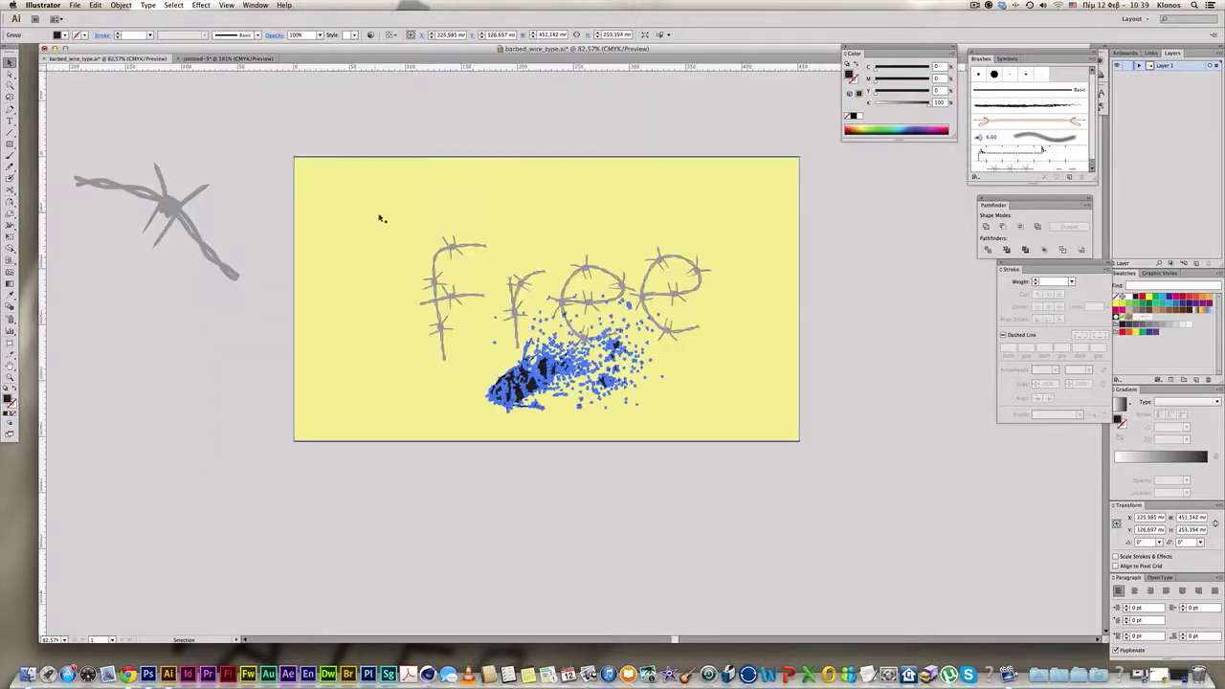
{"action": "mouse_move", "coordinate": [564, 411]}
{"action": "left_mouse_down"}
{"action": "mouse_move", "coordinate": [574, 391]}
{"action": "mouse_move", "coordinate": [426, 531]}
{"action": "left_mouse_up"}
{"action": "left_click", "coordinate": [421, 232]}
Select the barbed-wire Free lettering and expand its brush strokes into shapes.
{"action": "key", "text": "a"}
{"action": "left_click_drag", "start_coordinate": [398, 197], "coordinate": [773, 361]}
{"action": "key", "text": "ctrl+z"}
{"action": "key", "text": "v"}
{"action": "key", "text": "ctrl+shift+a"}
{"action": "left_click_drag", "start_coordinate": [364, 180], "coordinate": [768, 364]}
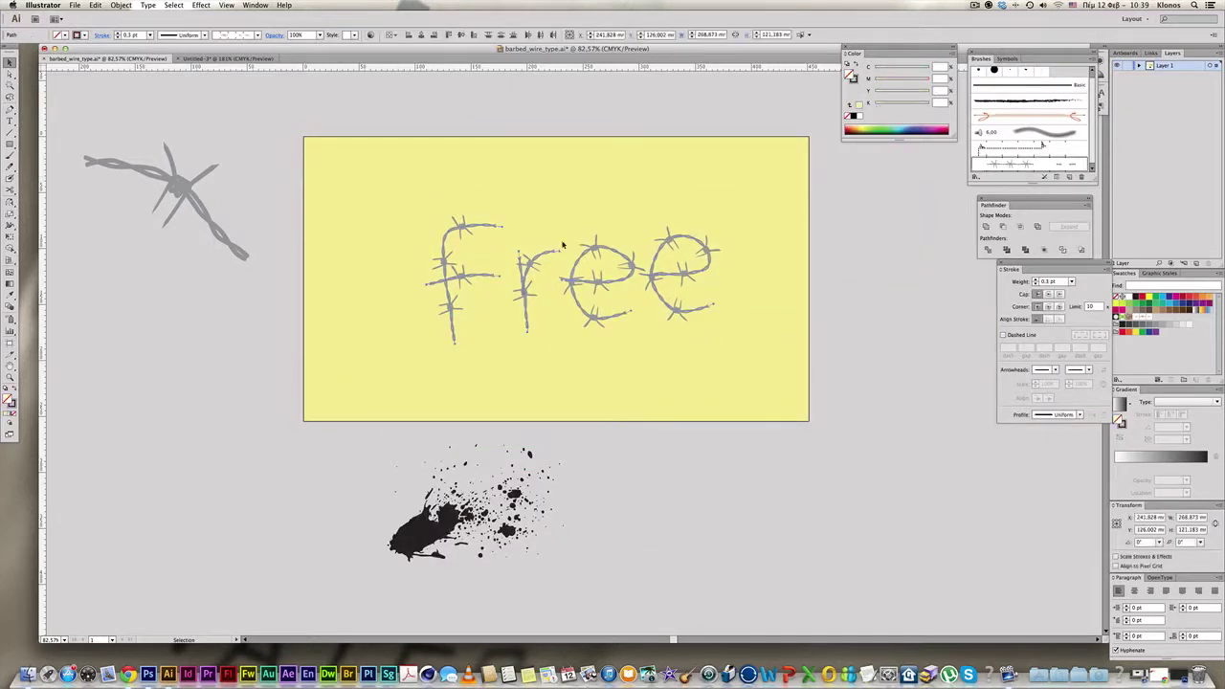
{"action": "left_click", "coordinate": [131, 5]}
{"action": "left_click", "coordinate": [143, 111]}
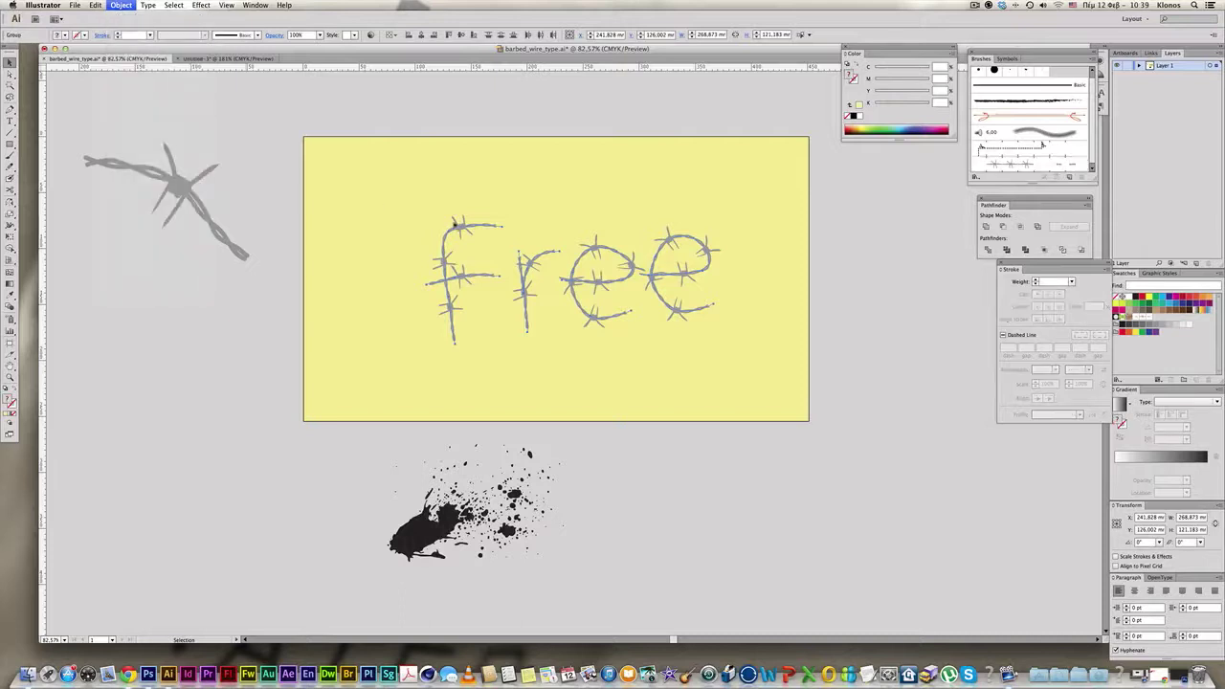
Reselect the Free lettering, nudge it up and left, and remove its fill.
{"action": "key", "text": "ctrl+shift+a"}
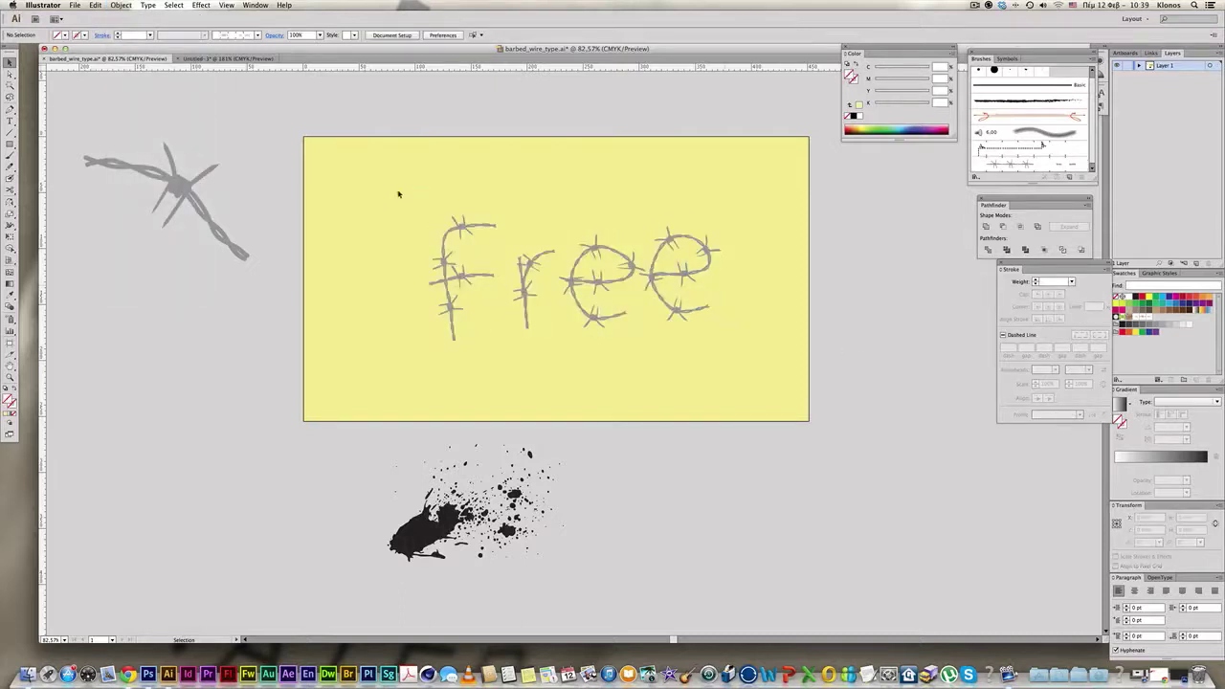
{"action": "left_click_drag", "start_coordinate": [401, 194], "coordinate": [800, 360]}
{"action": "key", "text": "a"}
{"action": "key", "text": "v"}
{"action": "left_click_drag", "start_coordinate": [712, 256], "coordinate": [701, 239]}
{"action": "left_click", "coordinate": [859, 104]}
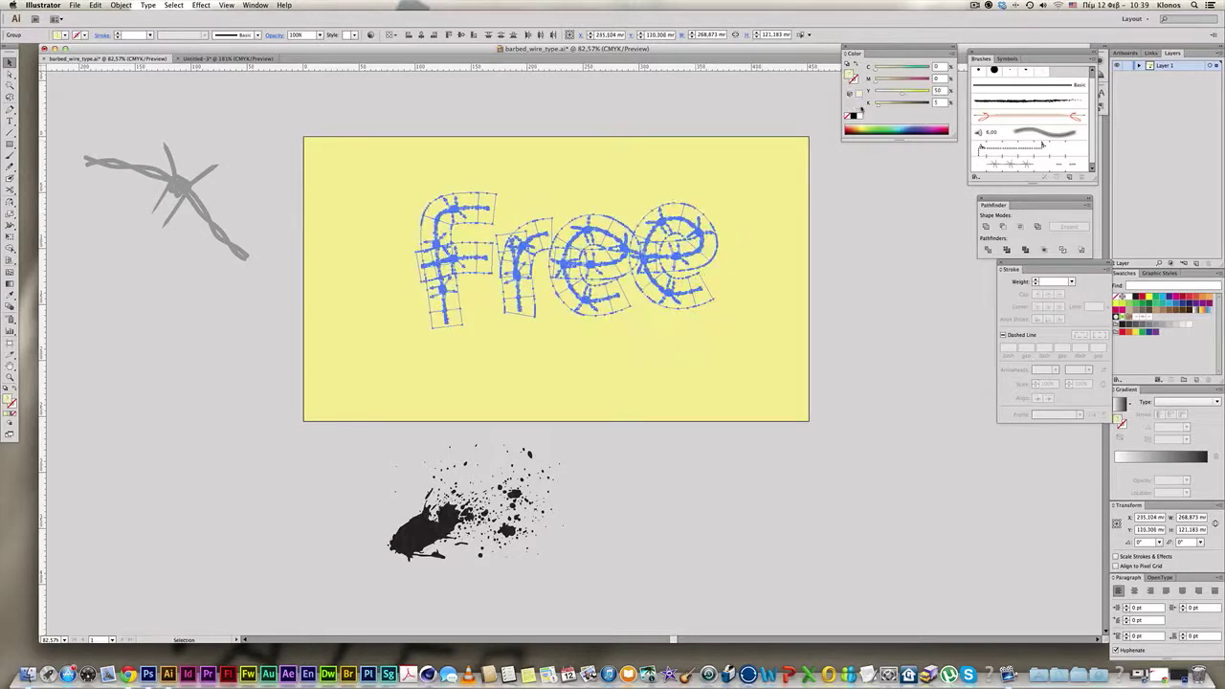
{"action": "key", "text": "a"}
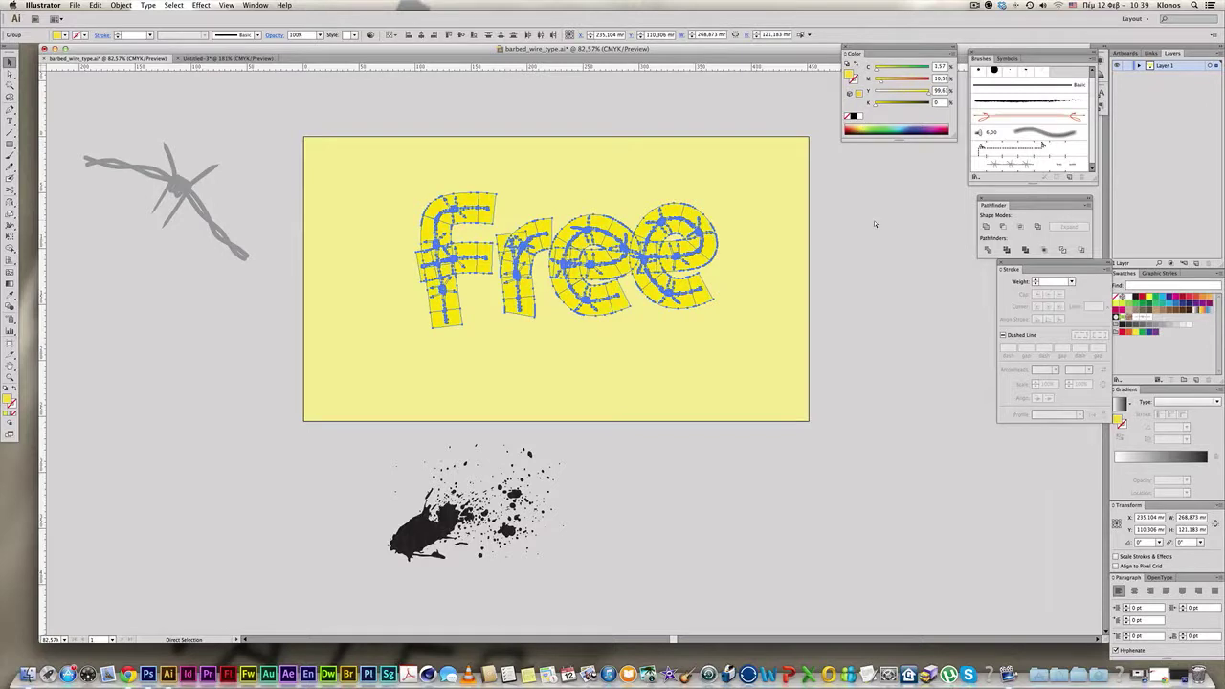
{"action": "key", "text": "slash"}
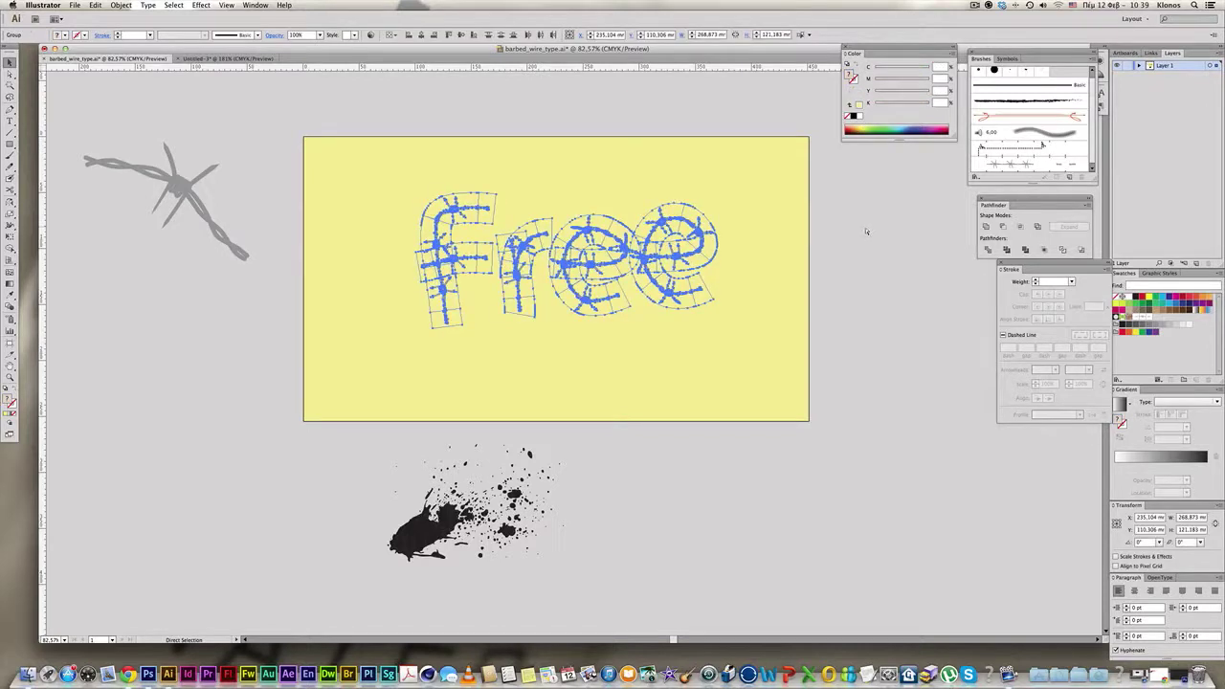
{"action": "left_click", "coordinate": [866, 231]}
Delete every leftover wire stroke matching the second e's fill and stroke.
{"action": "left_click", "coordinate": [678, 204]}
{"action": "left_click", "coordinate": [170, 5]}
{"action": "mouse_move", "coordinate": [180, 90]}
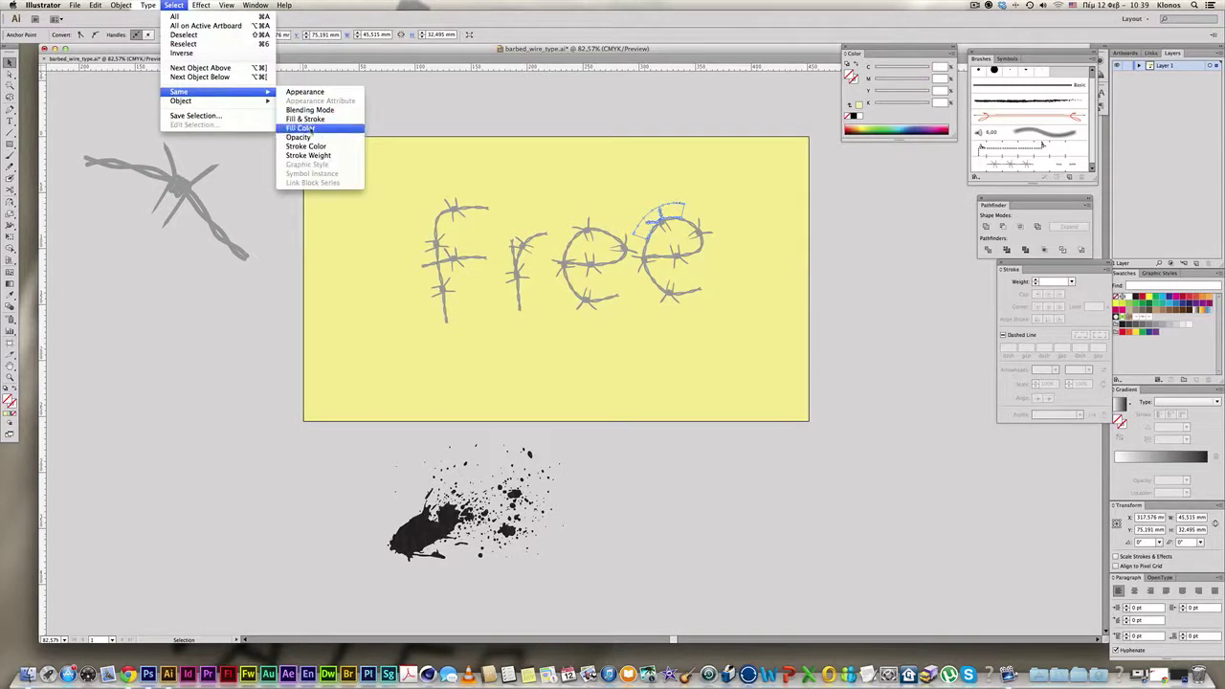
{"action": "left_click", "coordinate": [308, 120]}
{"action": "key", "text": "Delete"}
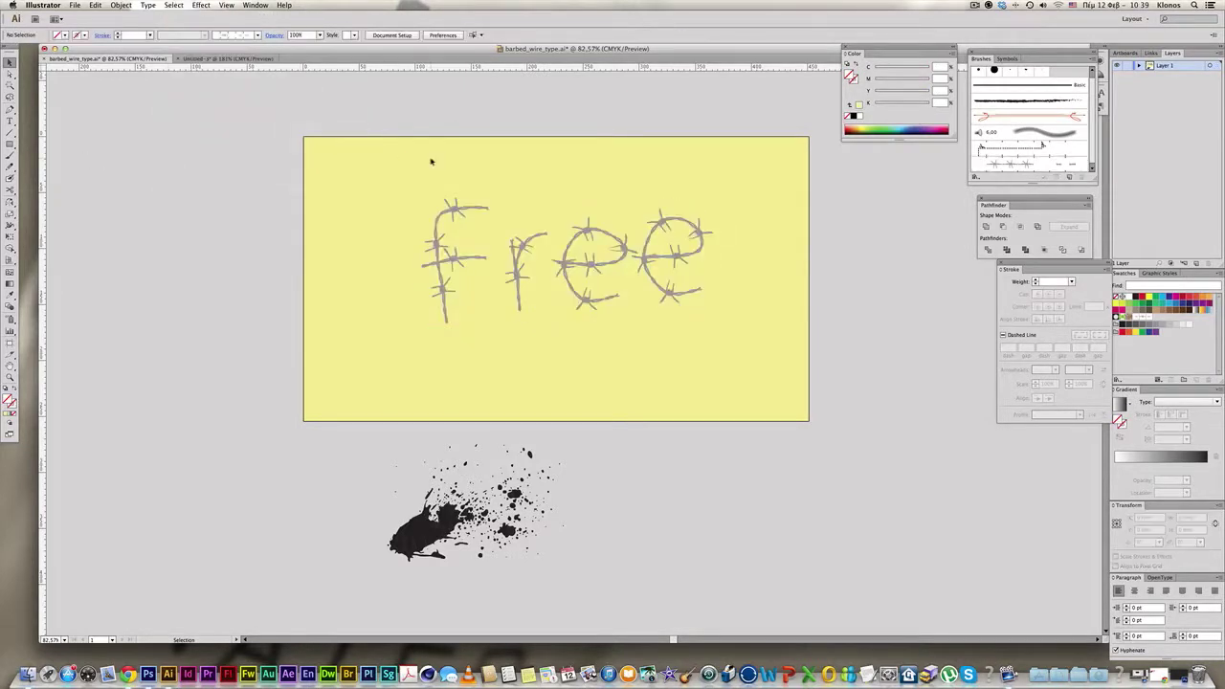
Give the Free lettering an 80% black fill.
{"action": "left_click_drag", "start_coordinate": [356, 153], "coordinate": [806, 378]}
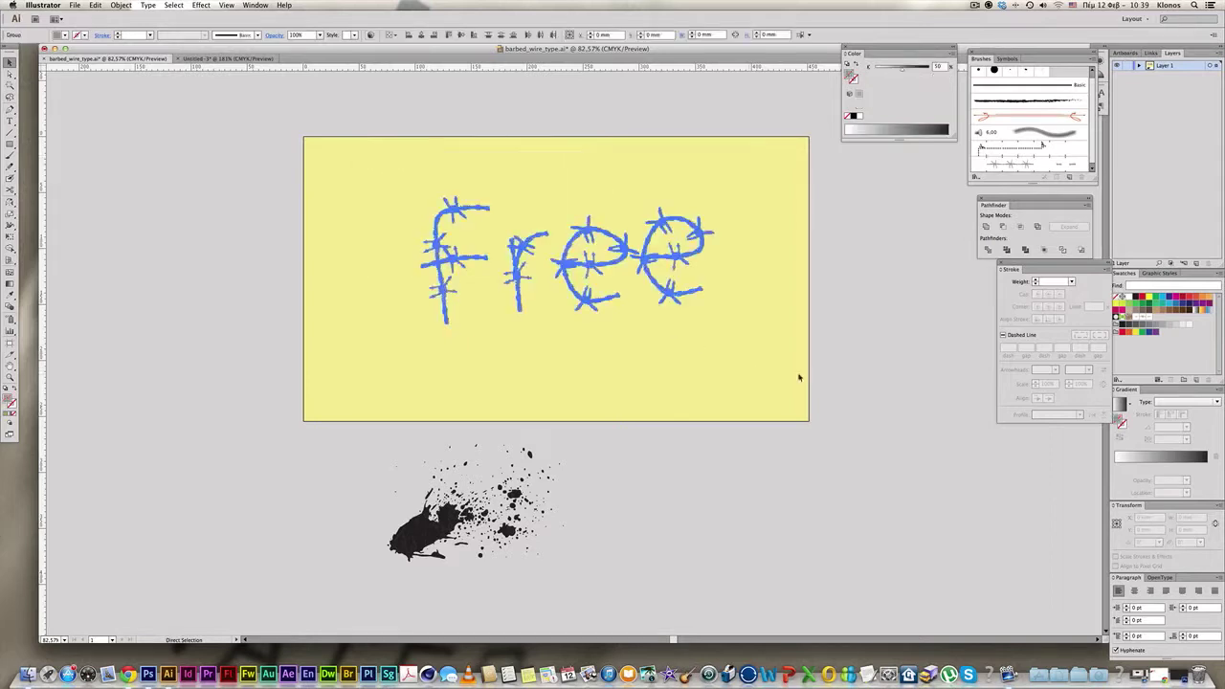
{"action": "left_click_drag", "start_coordinate": [359, 161], "coordinate": [730, 348]}
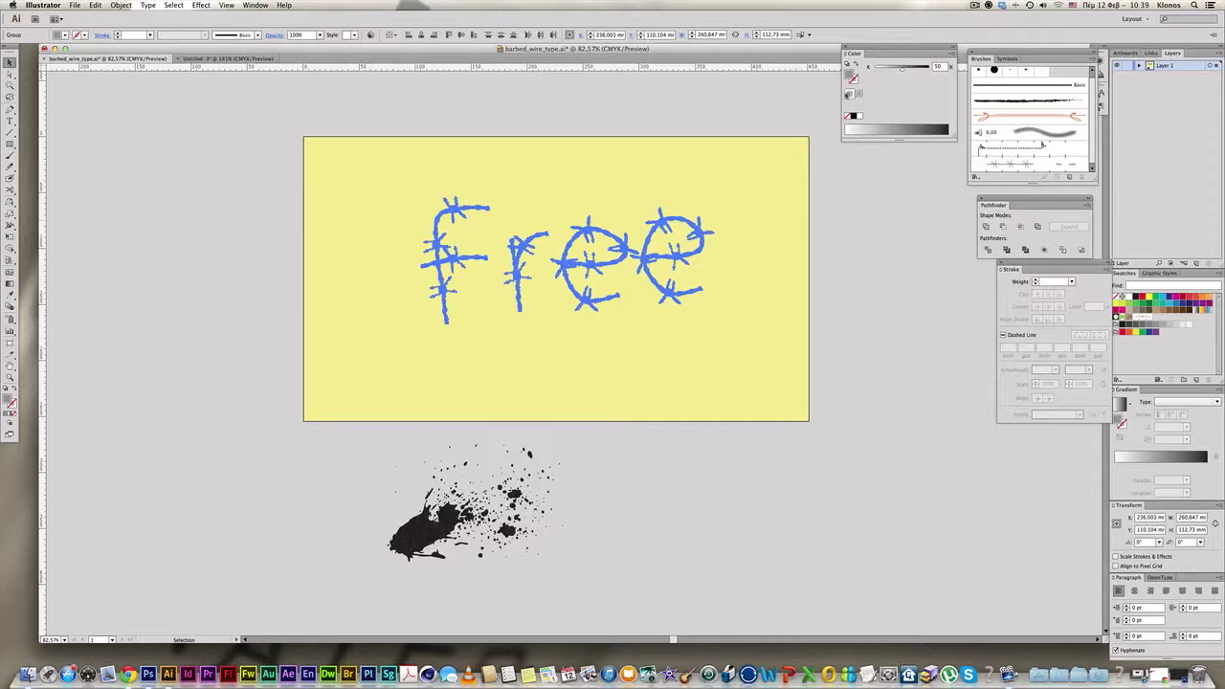
{"action": "left_click", "coordinate": [852, 116]}
{"action": "left_click", "coordinate": [947, 67]}
{"action": "type", "text": "80"}
{"action": "key", "text": "Return"}
Nudge the lettering slightly left and down, then select the yellow background rectangle.
{"action": "key", "text": "a"}
{"action": "key", "text": "v"}
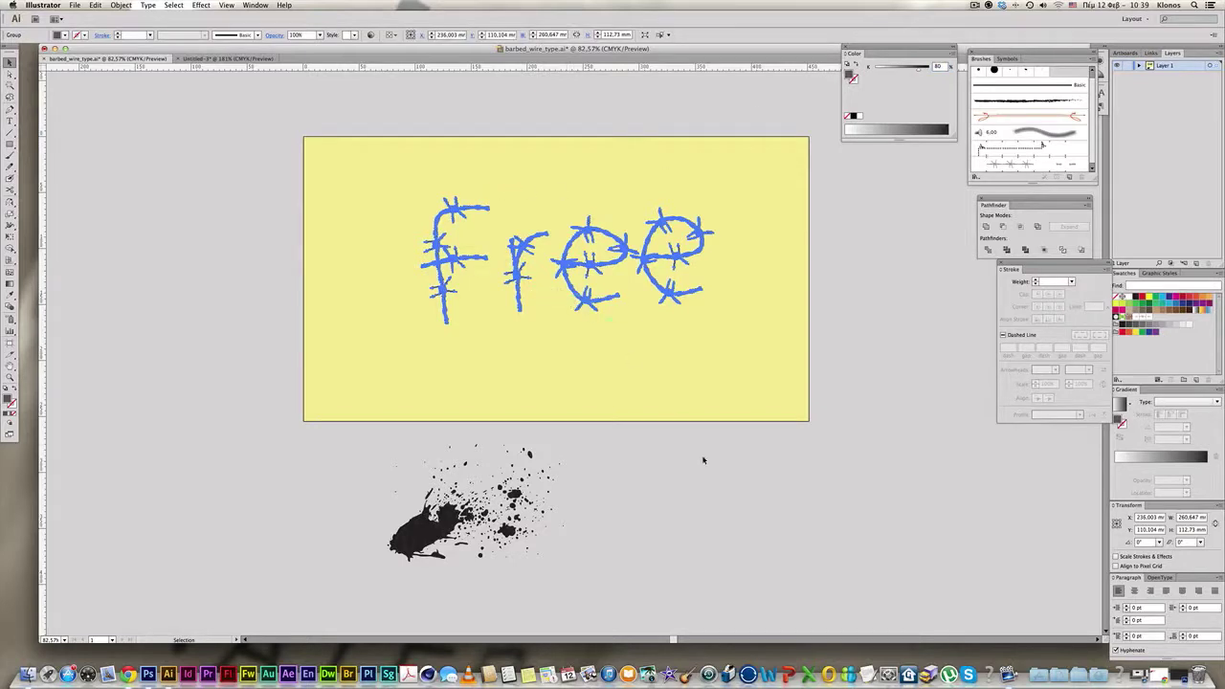
{"action": "left_click_drag", "start_coordinate": [614, 304], "coordinate": [601, 320]}
{"action": "key", "text": "a"}
{"action": "left_click", "coordinate": [798, 397]}
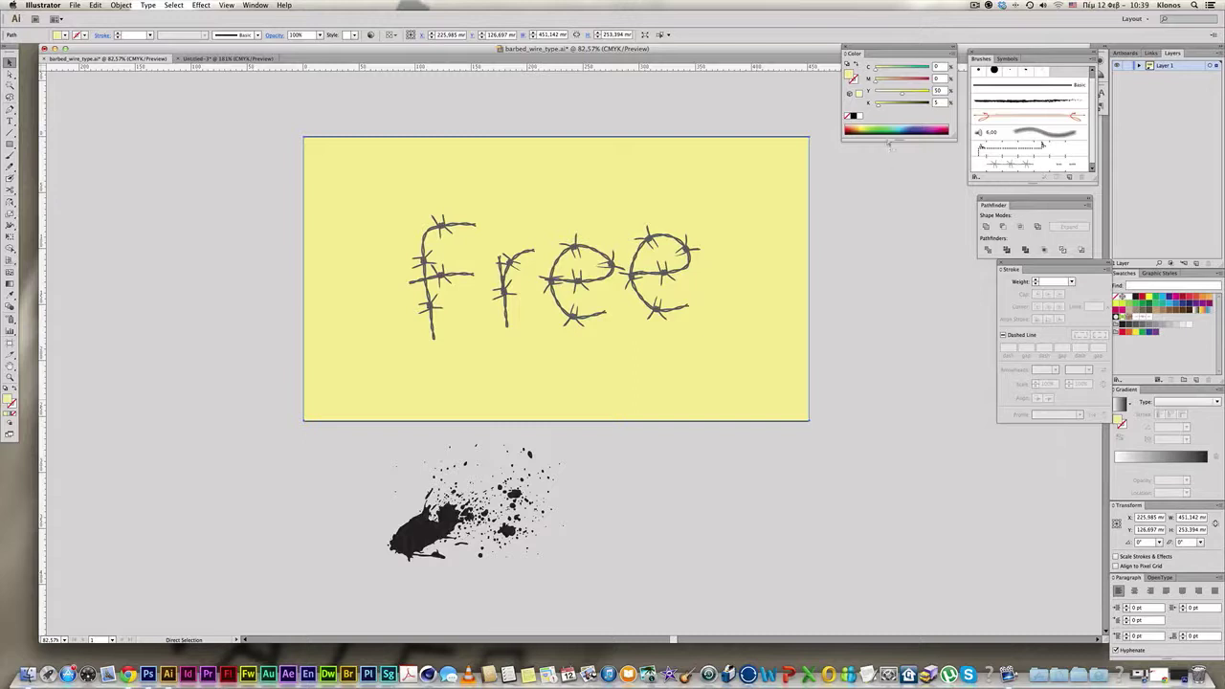
Lower the background's Yellow value from 50 to 24, then select the ink splatter.
{"action": "left_click_drag", "start_coordinate": [882, 95], "coordinate": [876, 84]}
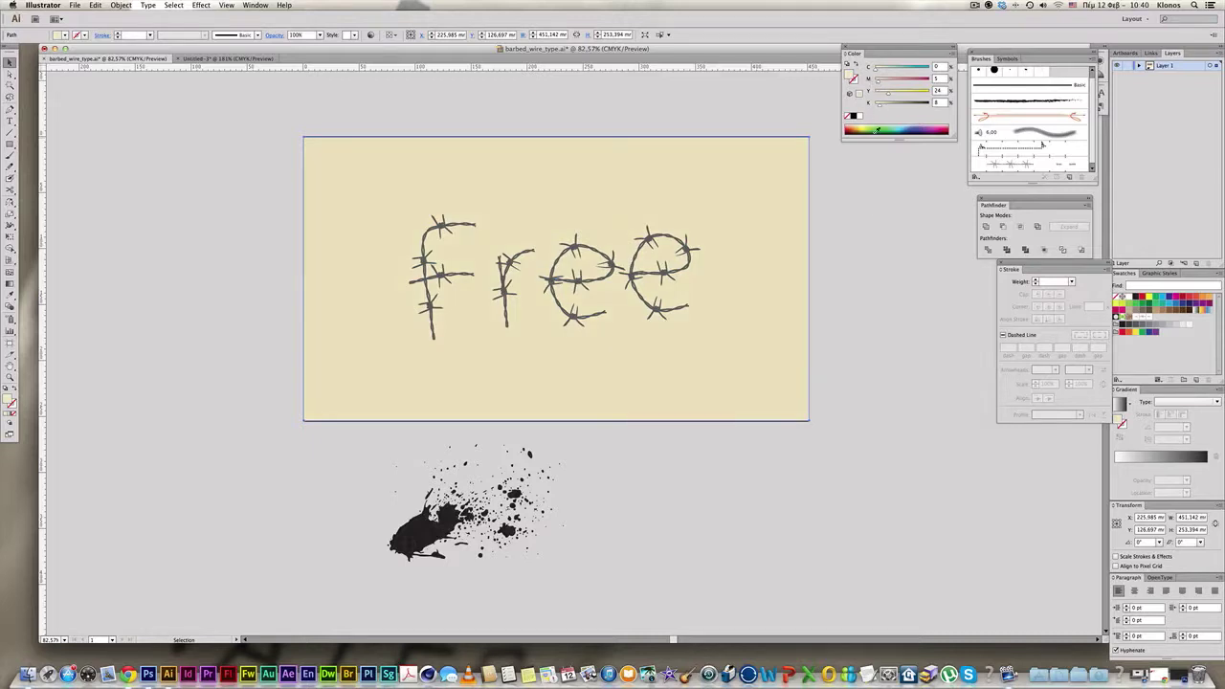
{"action": "left_click", "coordinate": [700, 428]}
{"action": "left_click_drag", "start_coordinate": [279, 438], "coordinate": [688, 621]}
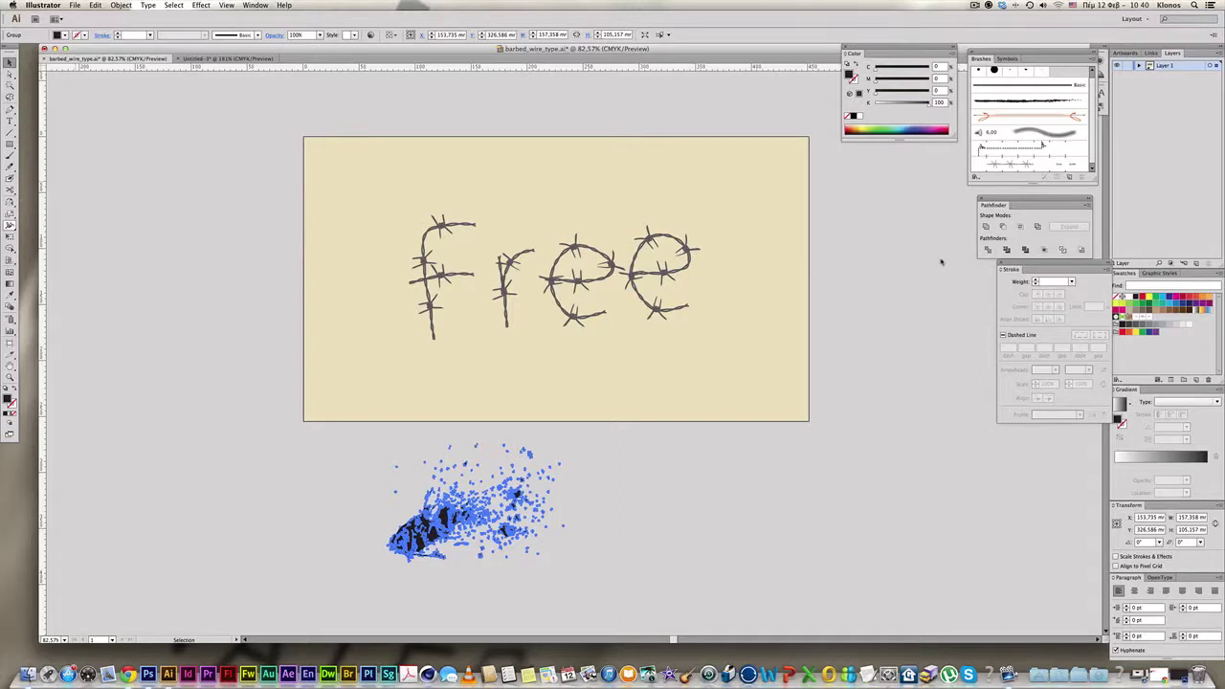
Set the enlarged tan splatter over the artboard to the Multiply blend mode.
{"action": "key", "text": "ctrl+z"}
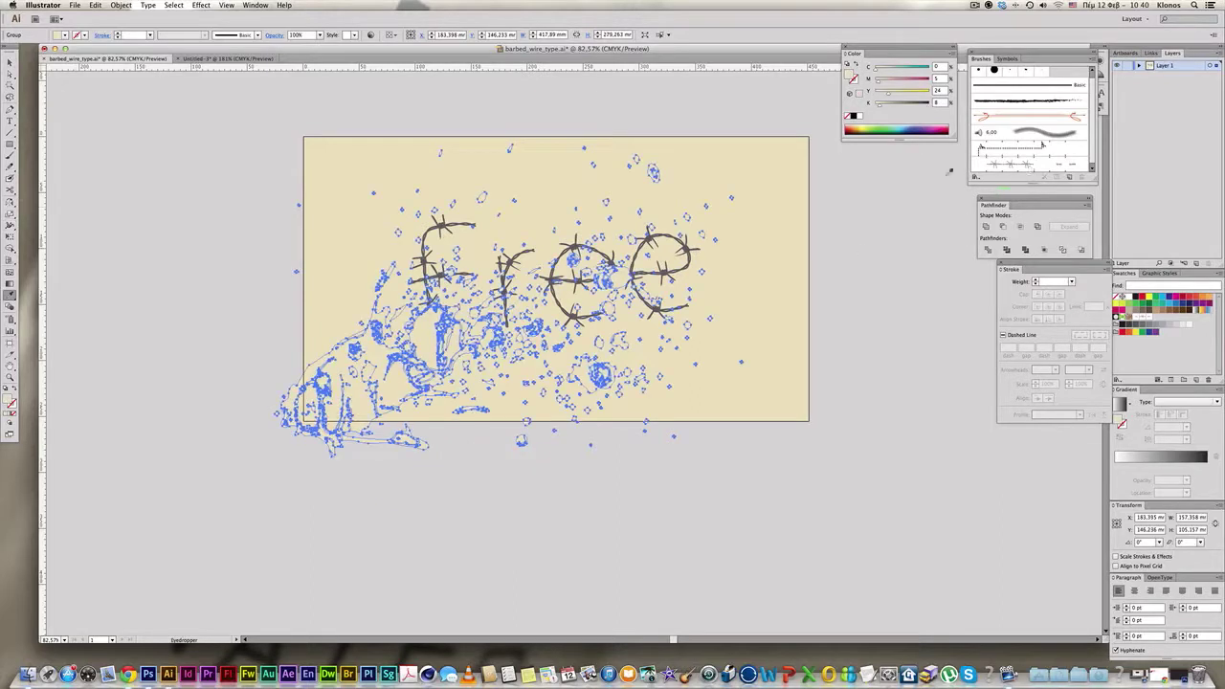
{"action": "left_click", "coordinate": [255, 5]}
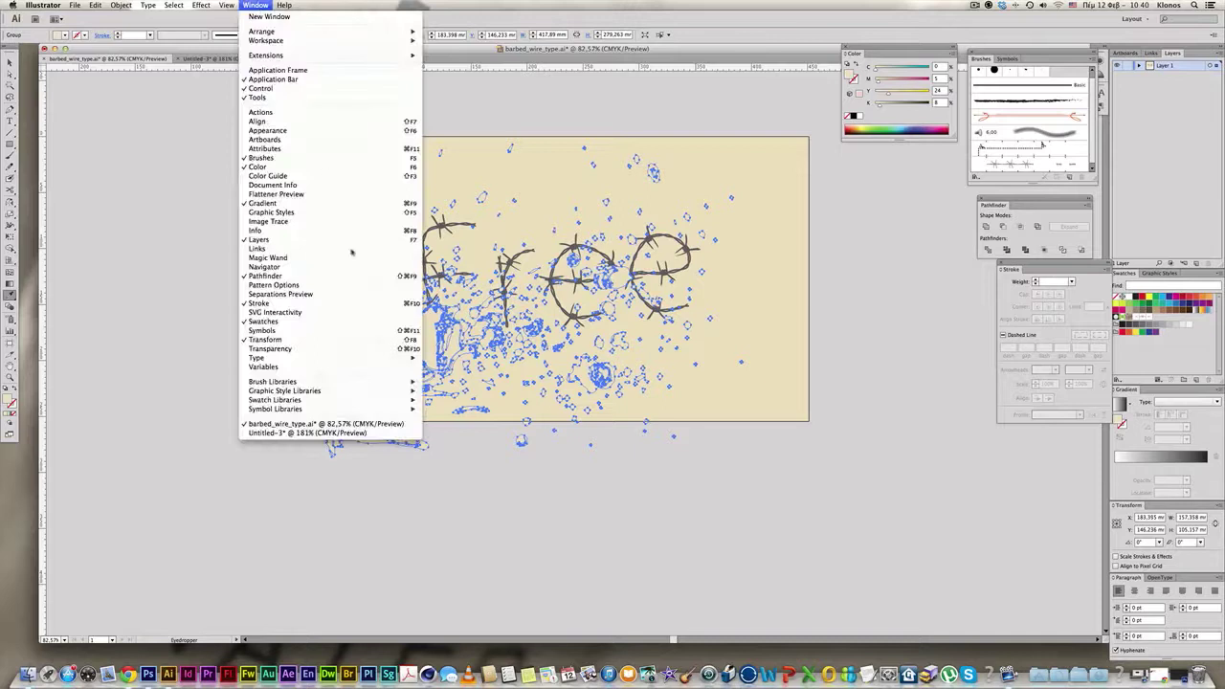
{"action": "left_click", "coordinate": [351, 348]}
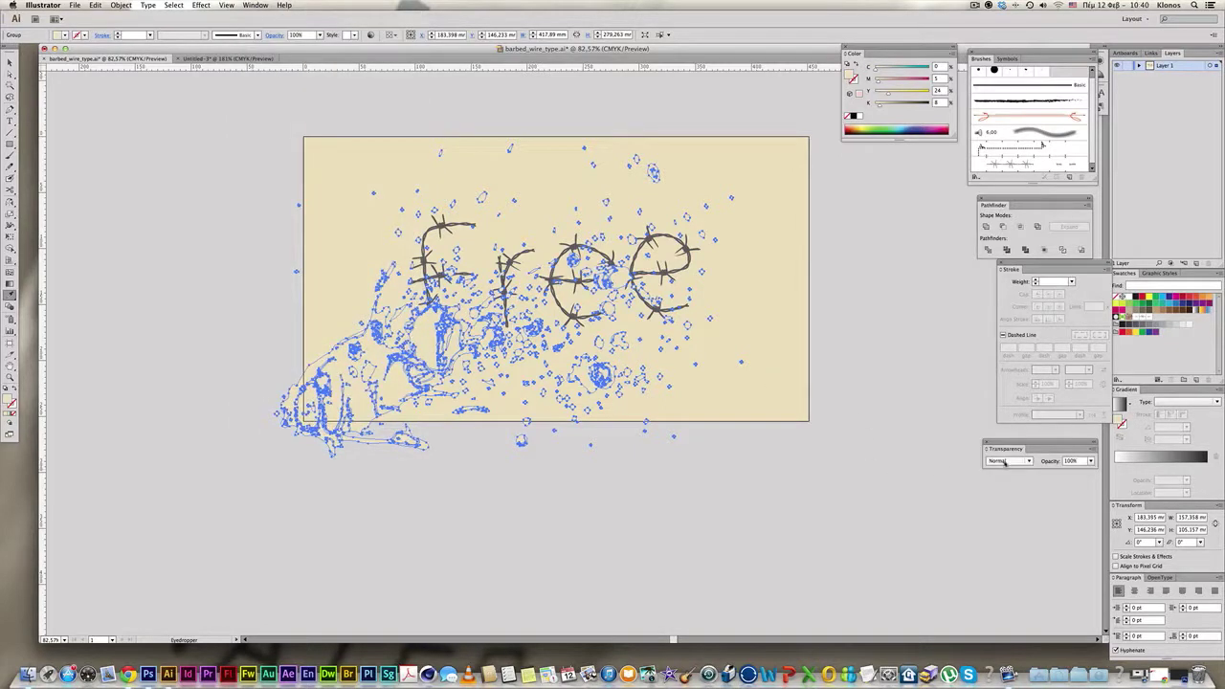
{"action": "left_click", "coordinate": [1003, 463]}
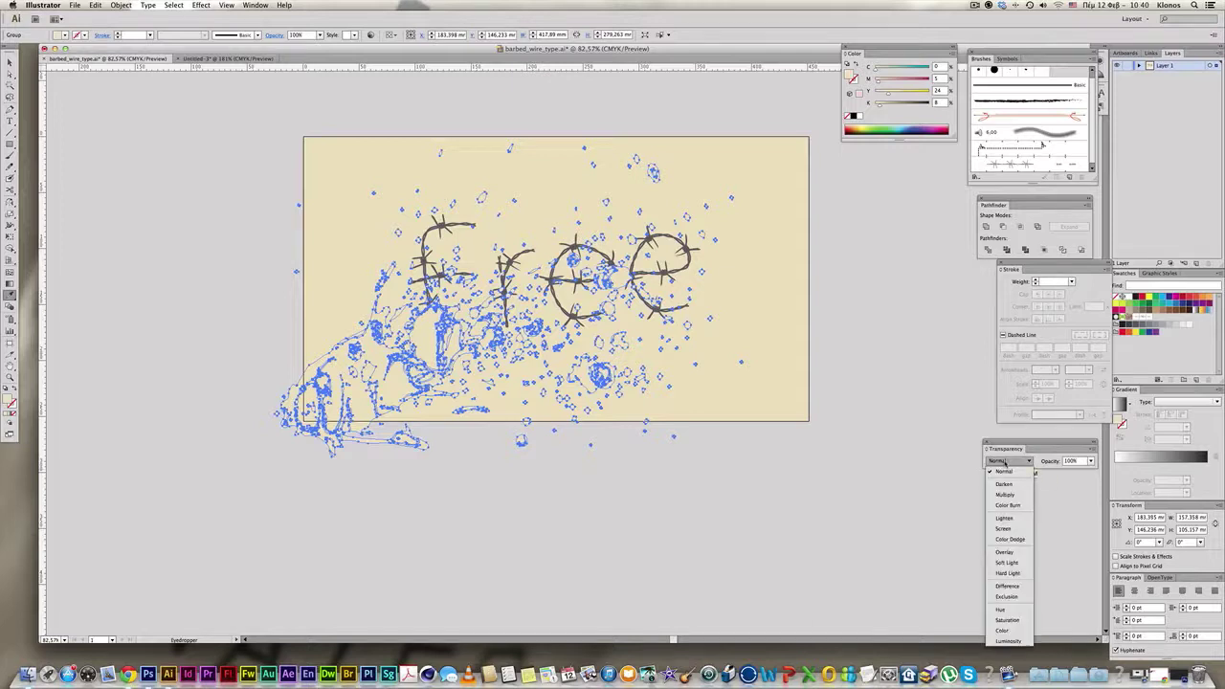
{"action": "left_click", "coordinate": [1012, 494]}
{"action": "key", "text": "v"}
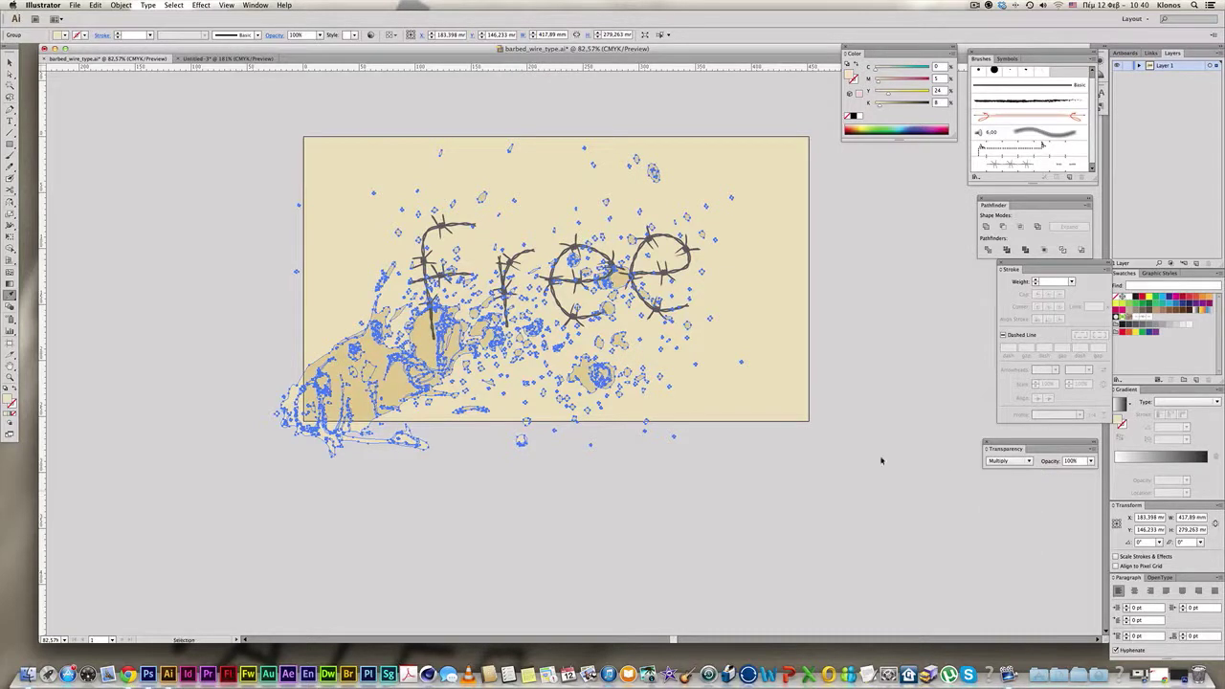
{"action": "left_click", "coordinate": [908, 481]}
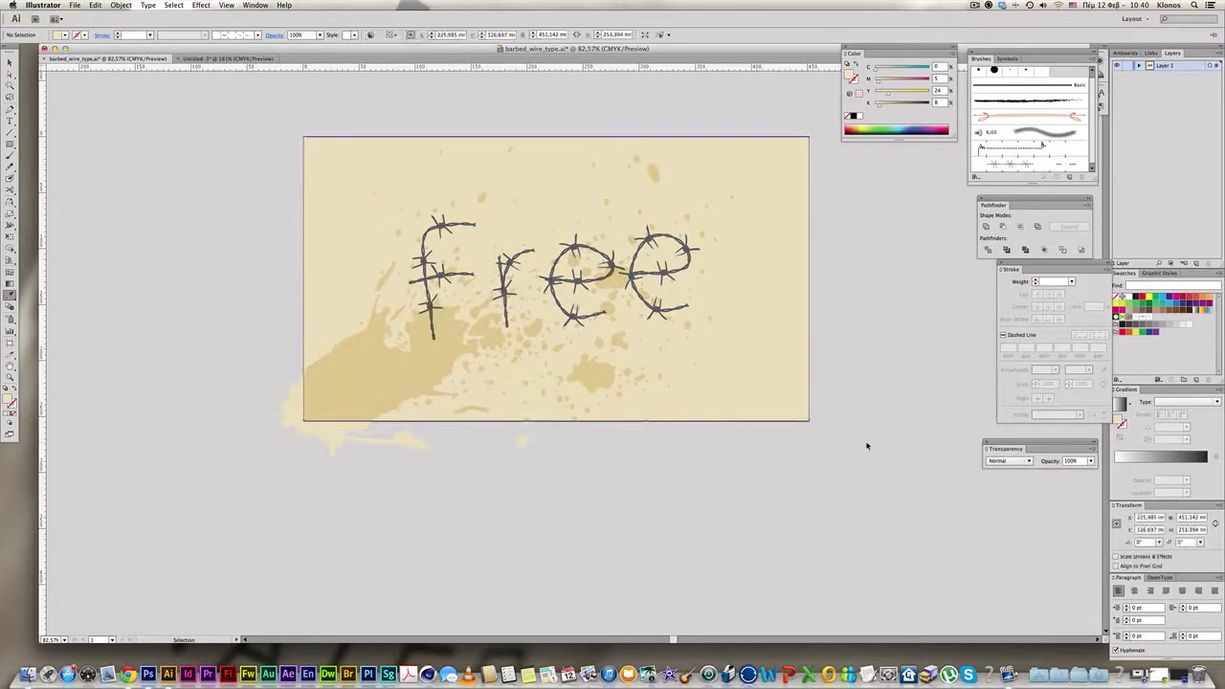
{"action": "left_click", "coordinate": [678, 274]}
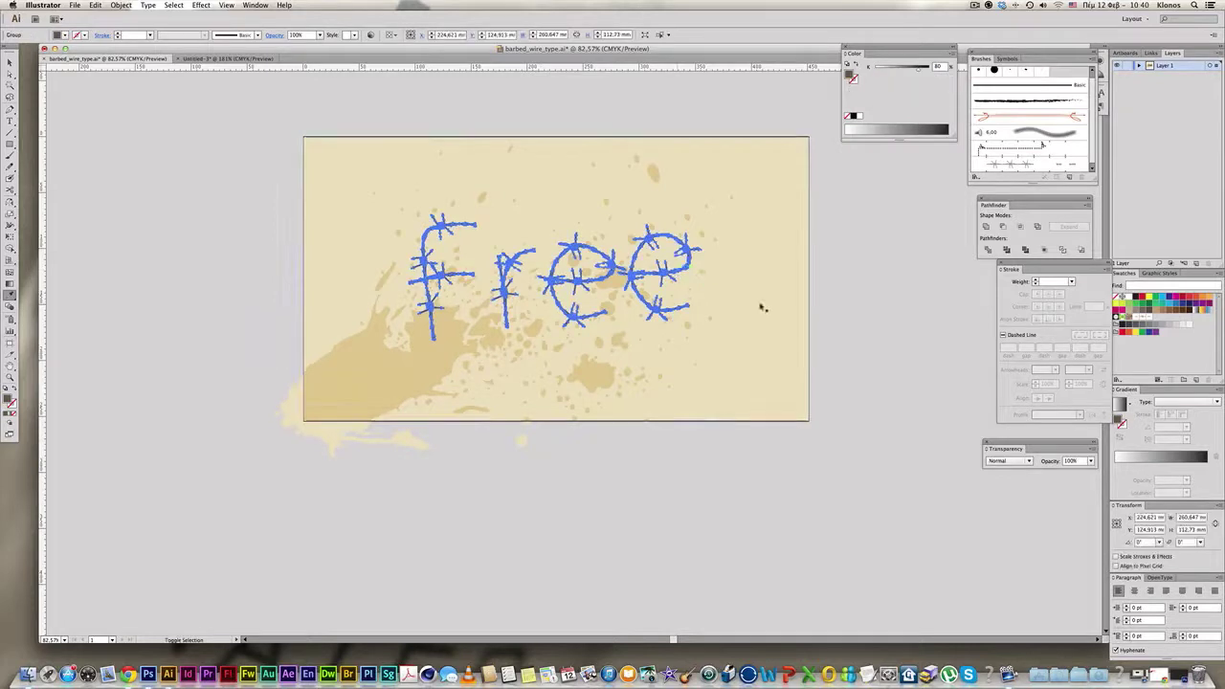
Enlarge the Free lettering with Free Transform and shift it left and down.
{"action": "key", "text": "e"}
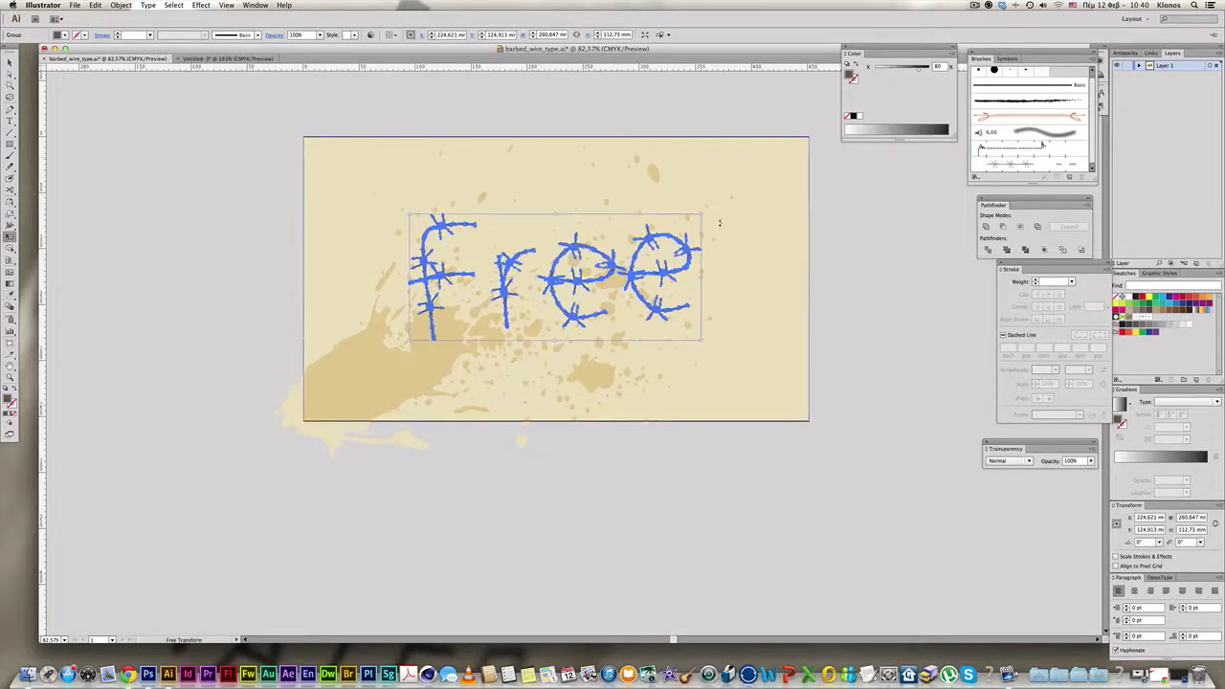
{"action": "left_click_drag", "start_coordinate": [700, 215], "coordinate": [772, 182]}
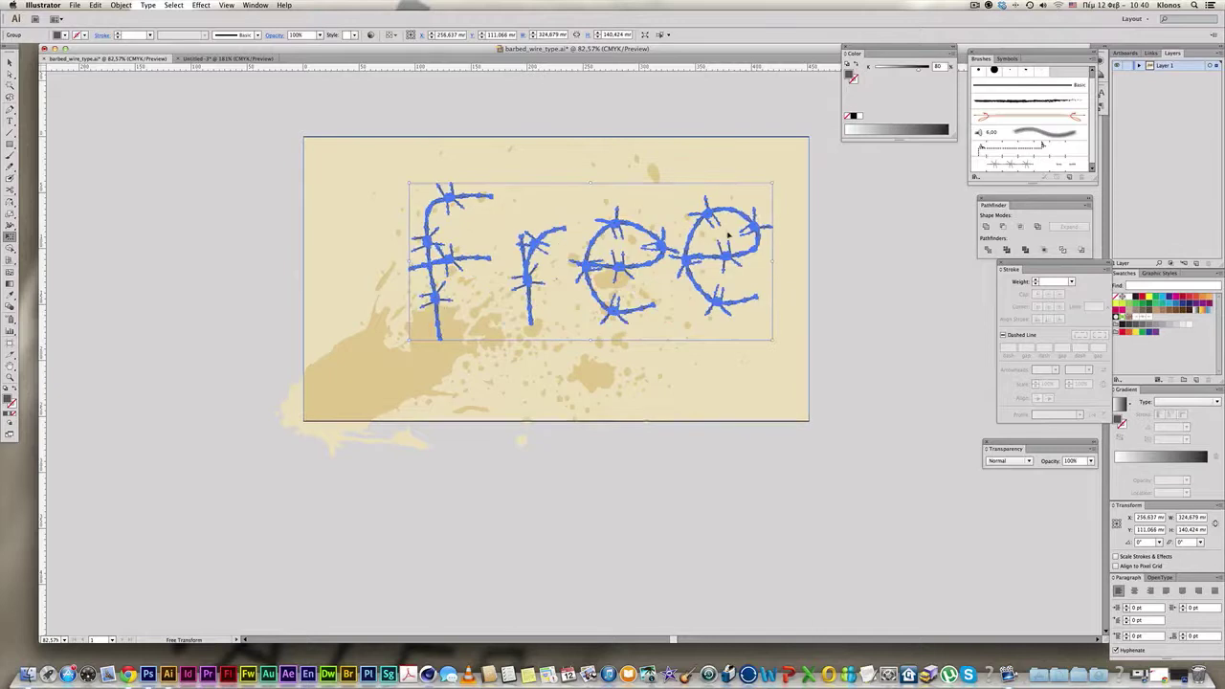
{"action": "left_click_drag", "start_coordinate": [686, 256], "coordinate": [661, 275]}
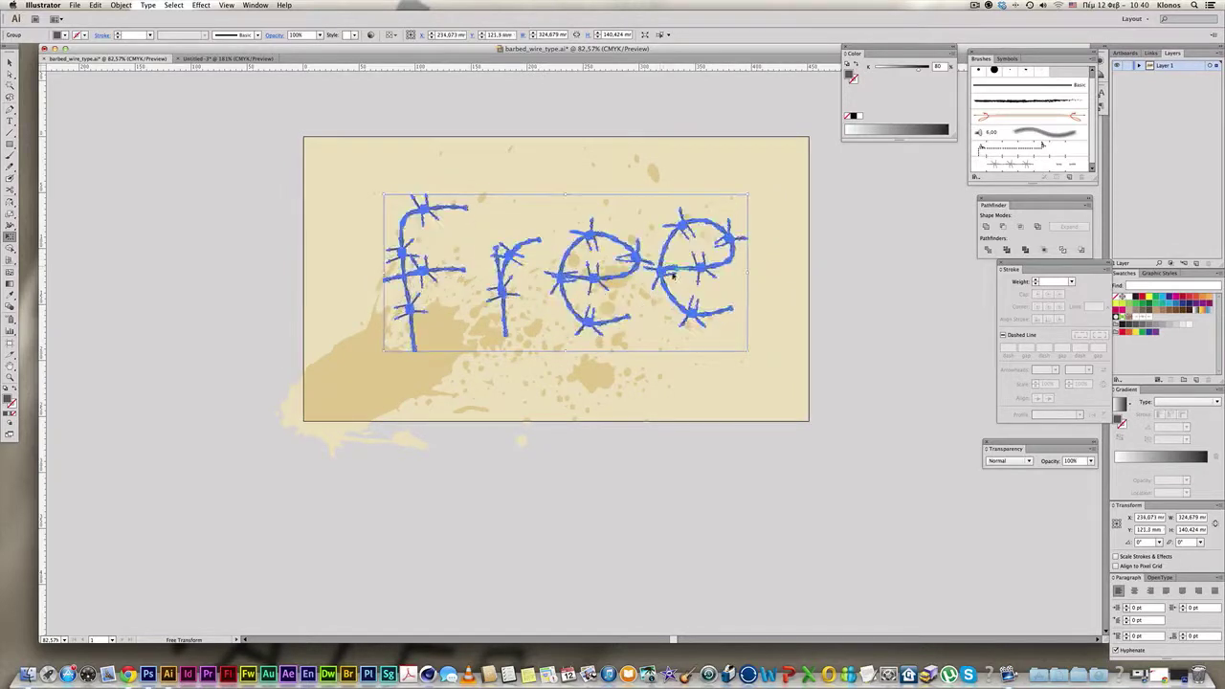
{"action": "left_click", "coordinate": [831, 437]}
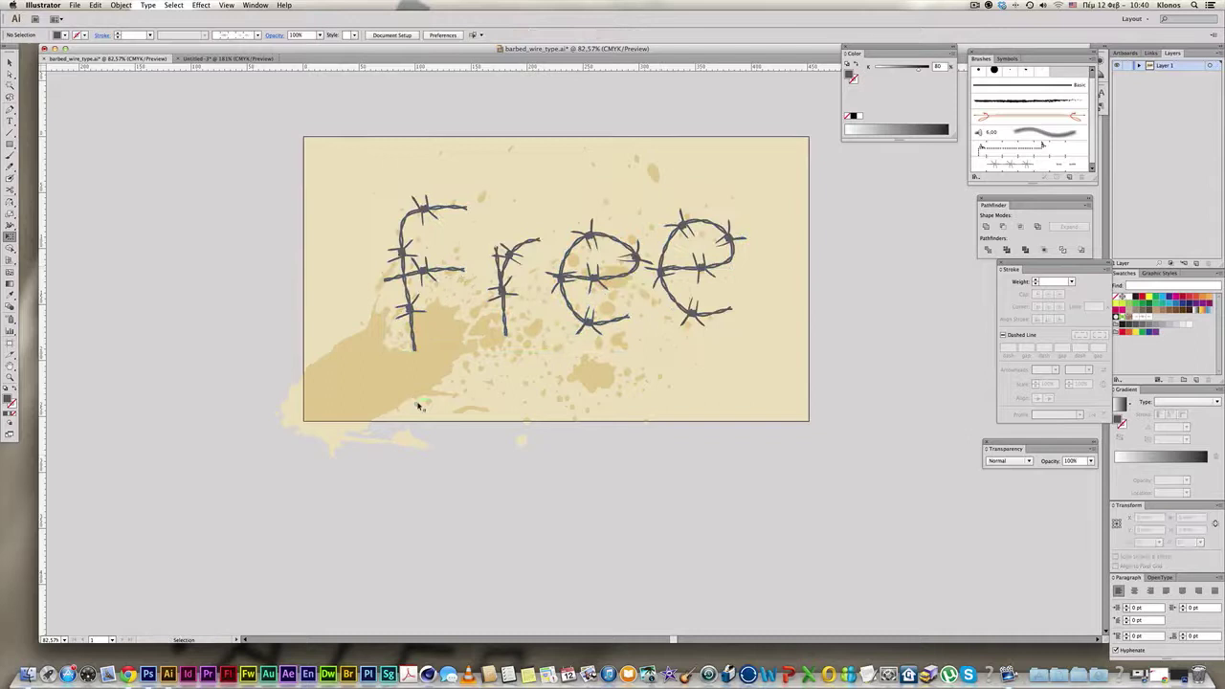
Clip the splatter with a front copy of the background rectangle, then zoom in on the artboard.
{"action": "left_click", "coordinate": [337, 391]}
{"action": "left_click", "coordinate": [333, 293]}
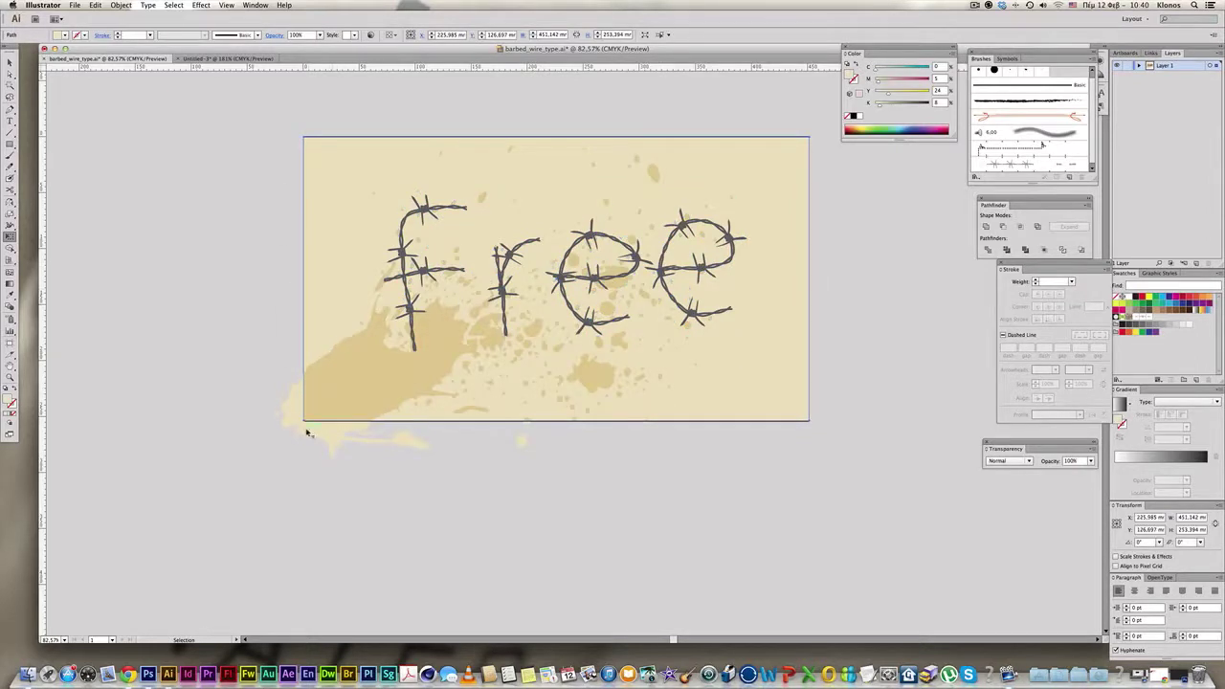
{"action": "key", "text": "e"}
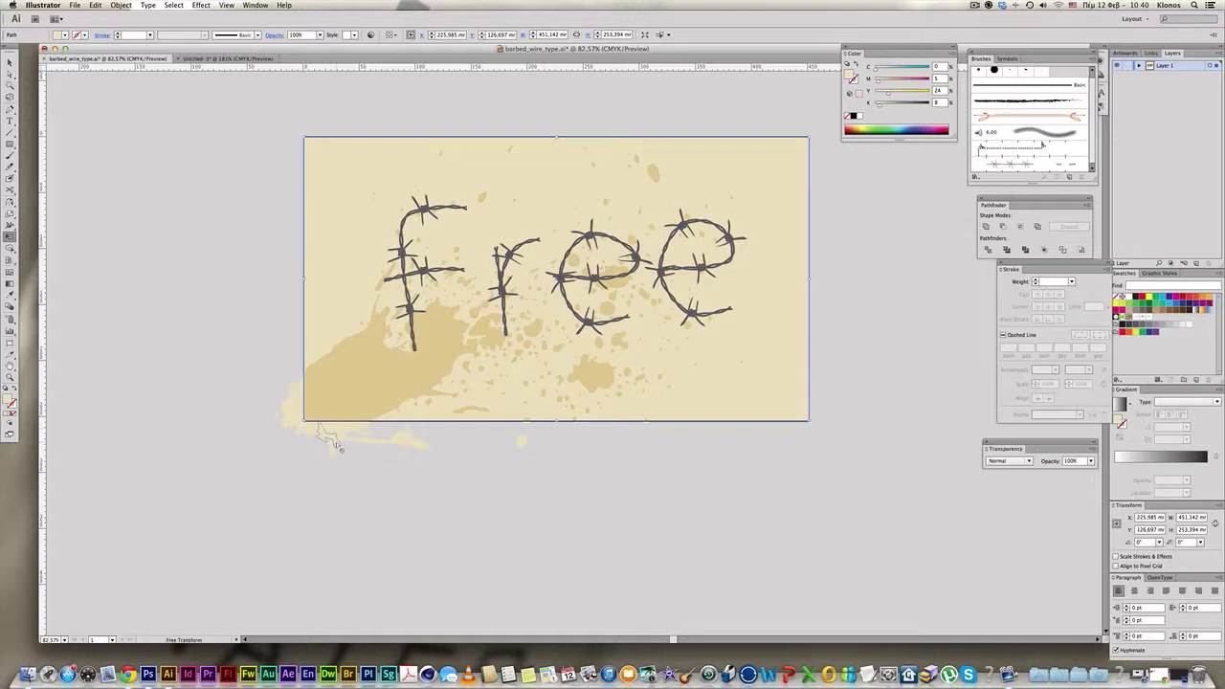
{"action": "key", "text": "ctrl+shift+bracketright"}
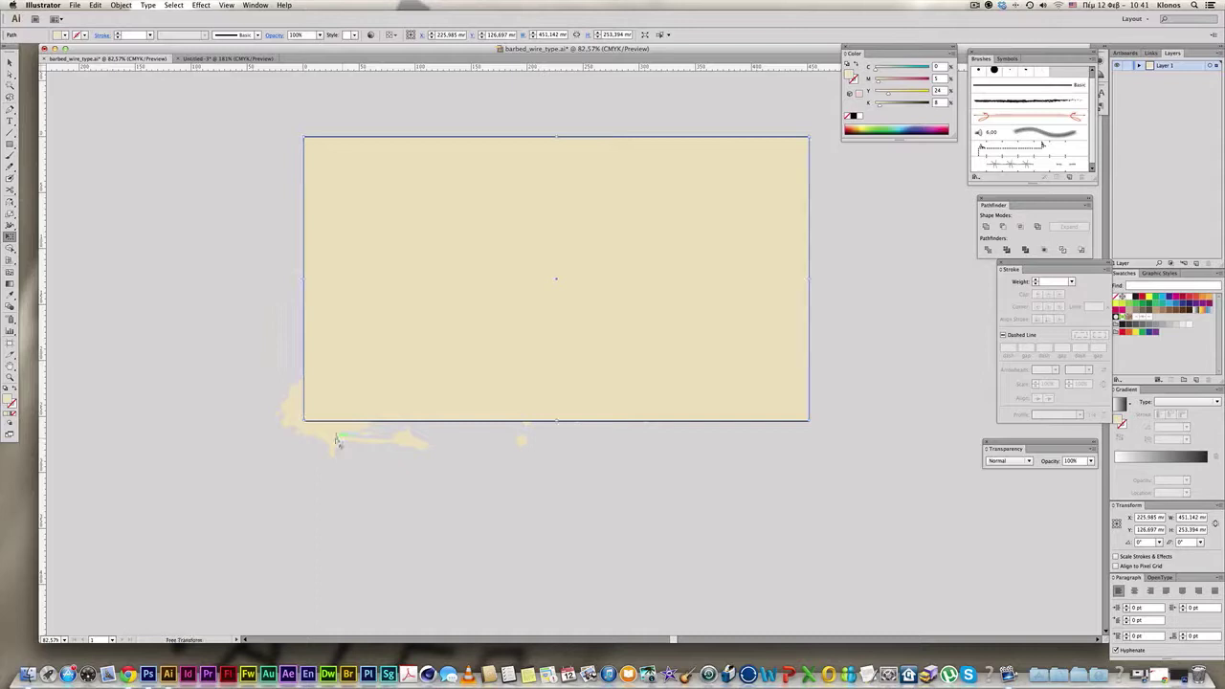
{"action": "left_click", "coordinate": [337, 441]}
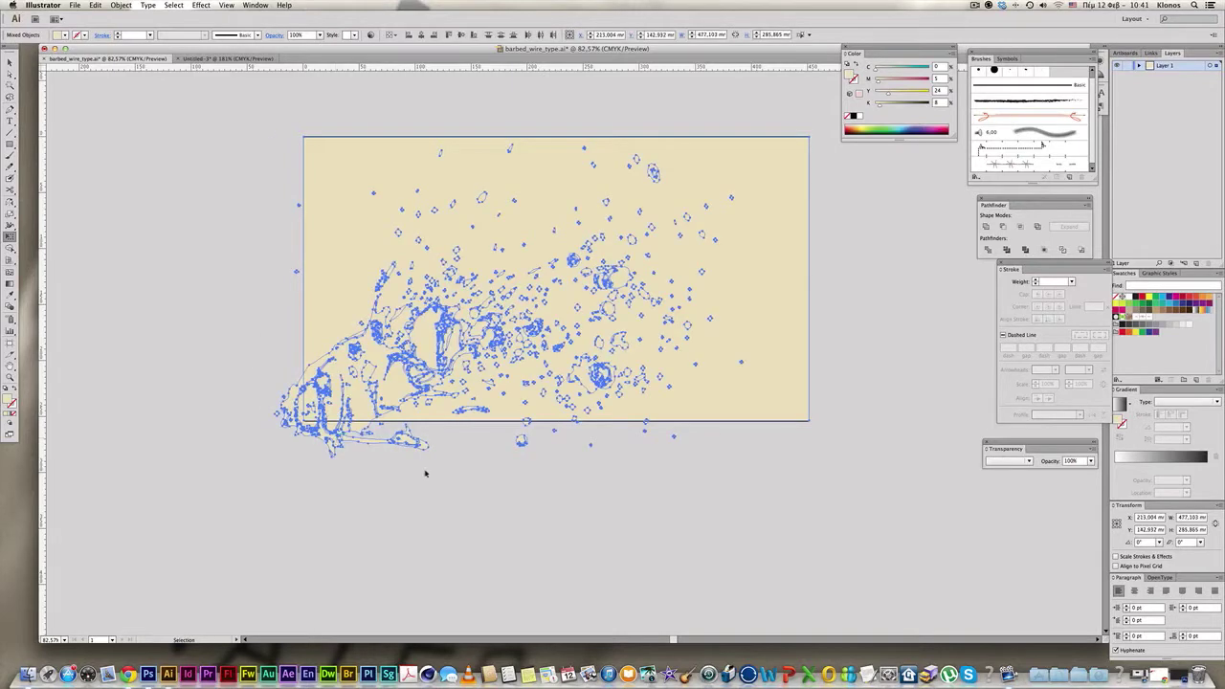
{"action": "key", "text": "ctrl+7"}
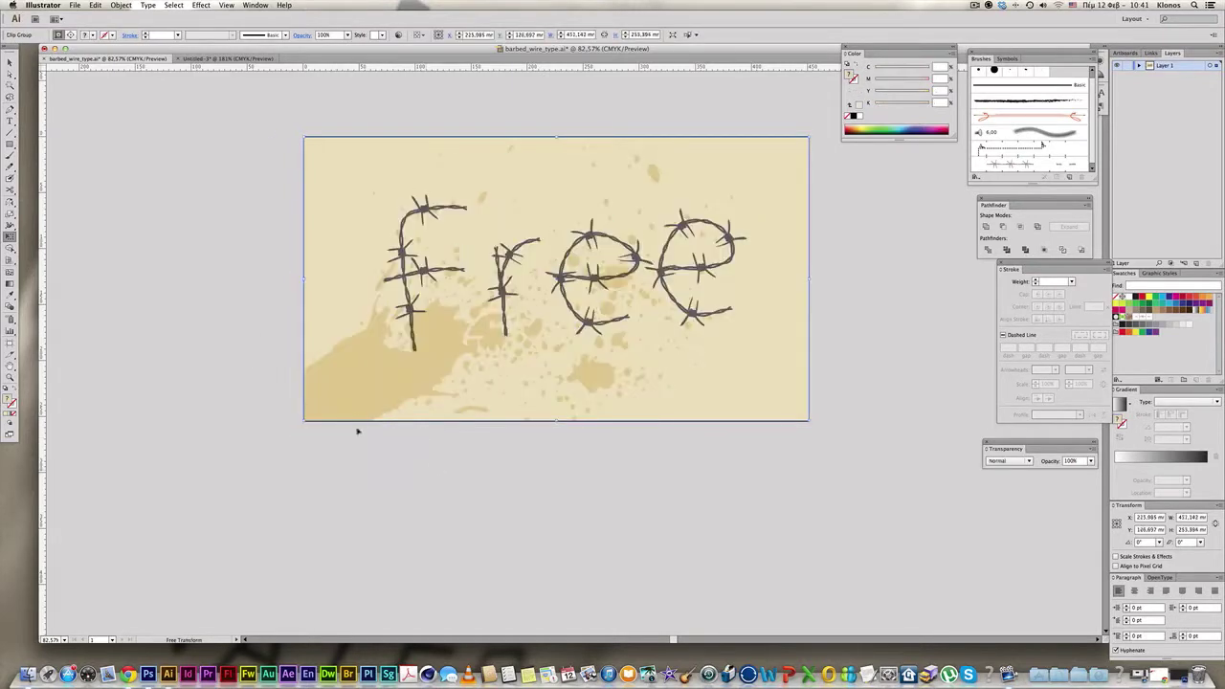
{"action": "key", "text": "ctrl+a"}
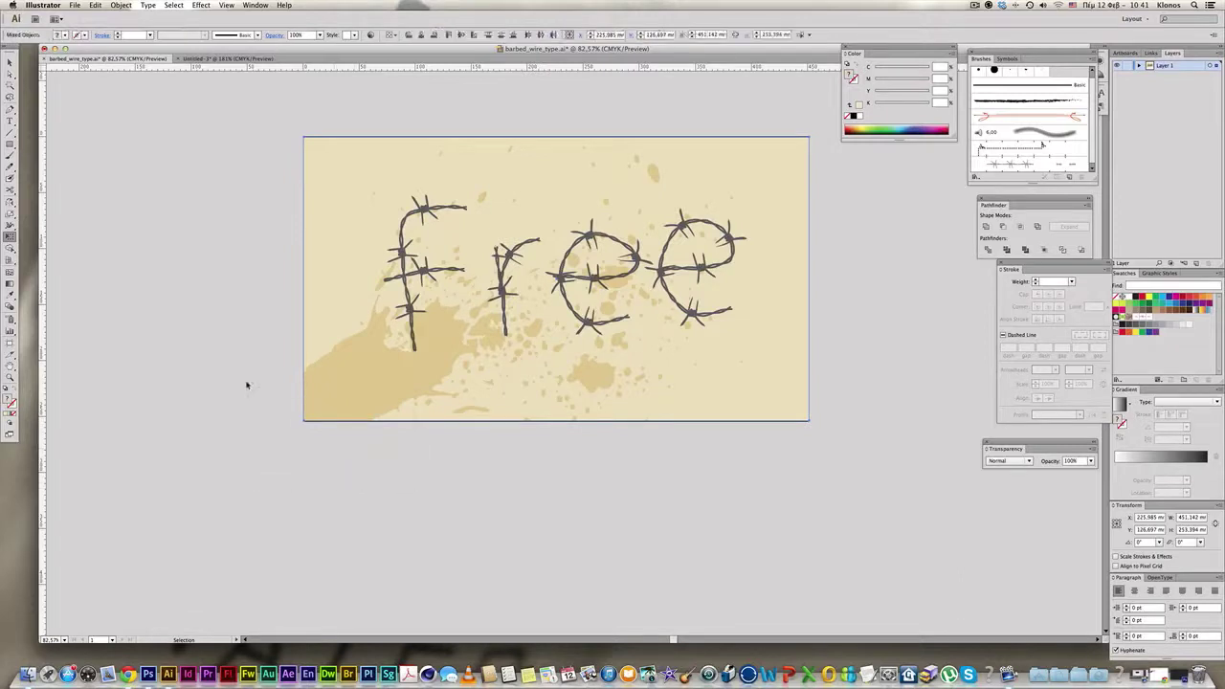
{"action": "left_click", "coordinate": [358, 450]}
{"action": "key", "text": "z"}
{"action": "left_click_drag", "start_coordinate": [239, 116], "coordinate": [968, 400]}
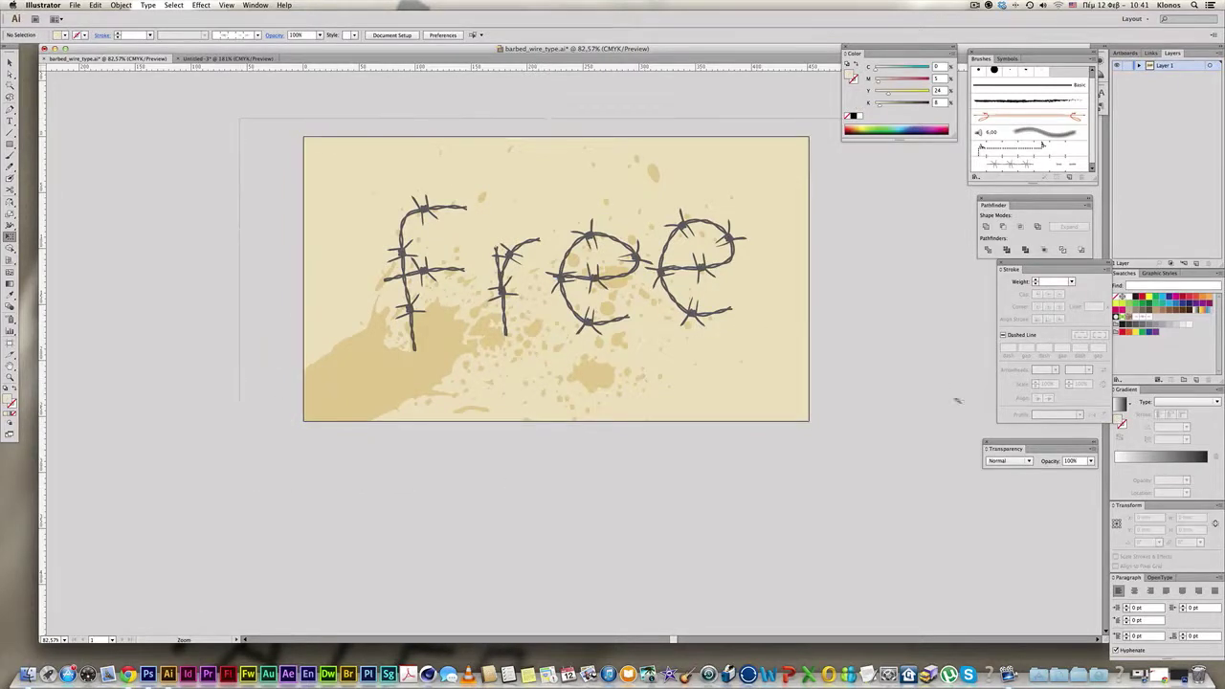
{"action": "key", "text": "e"}
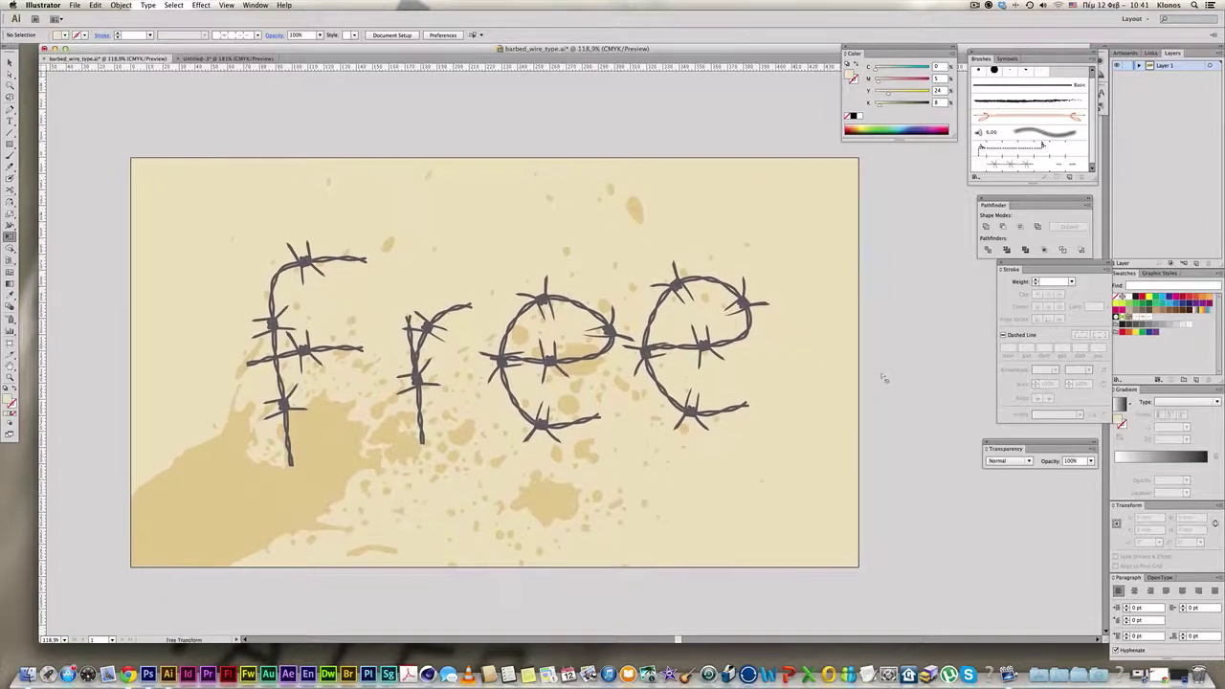